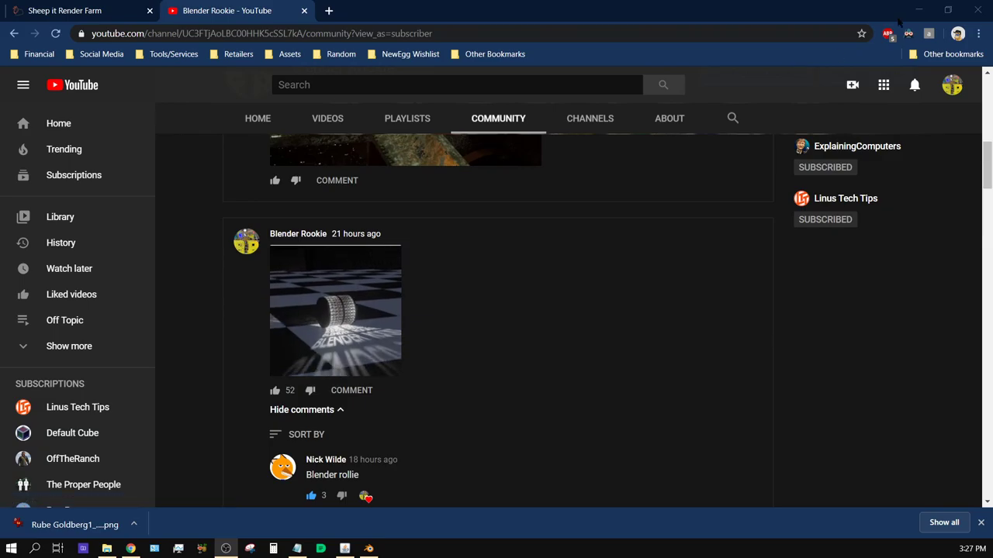
Step: Switch to Blender and search the add-ons in the preferences for "Tiss" to check the Mesh: Tissue add-on
key(alt+Tab)
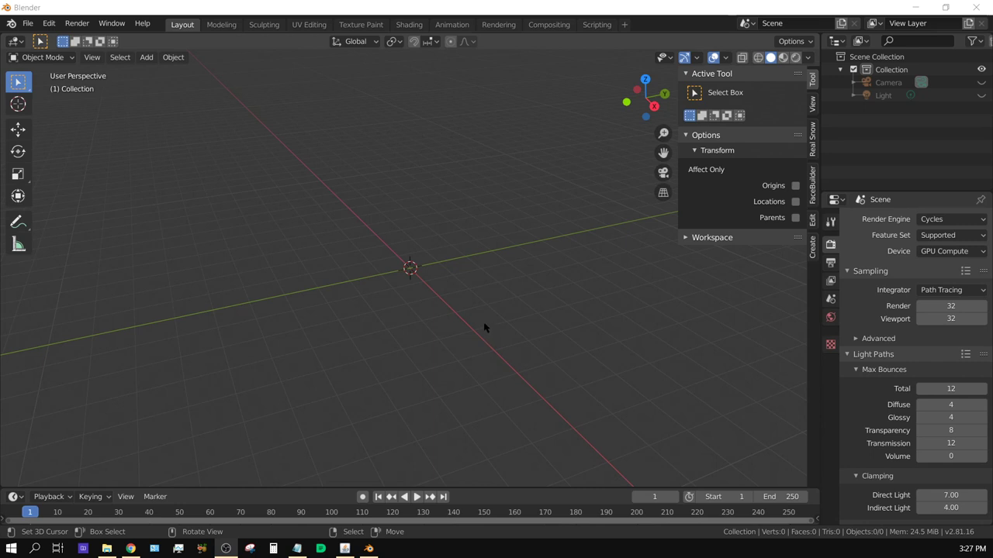
click(50, 24)
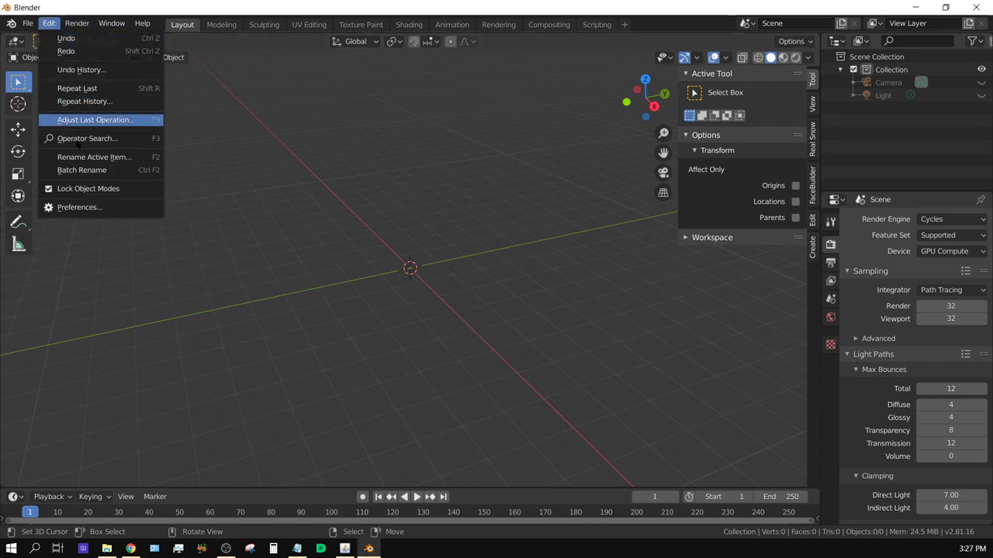
click(86, 208)
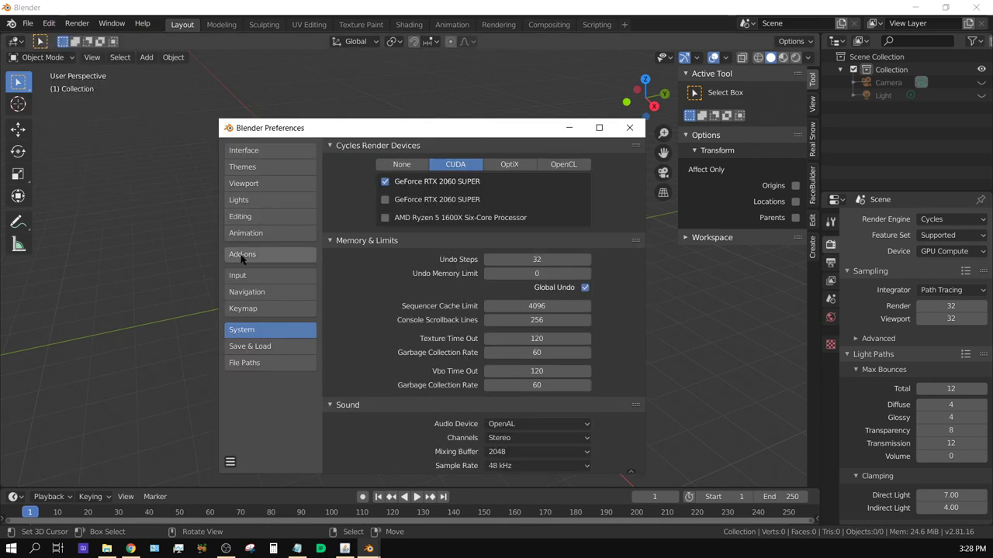
click(242, 256)
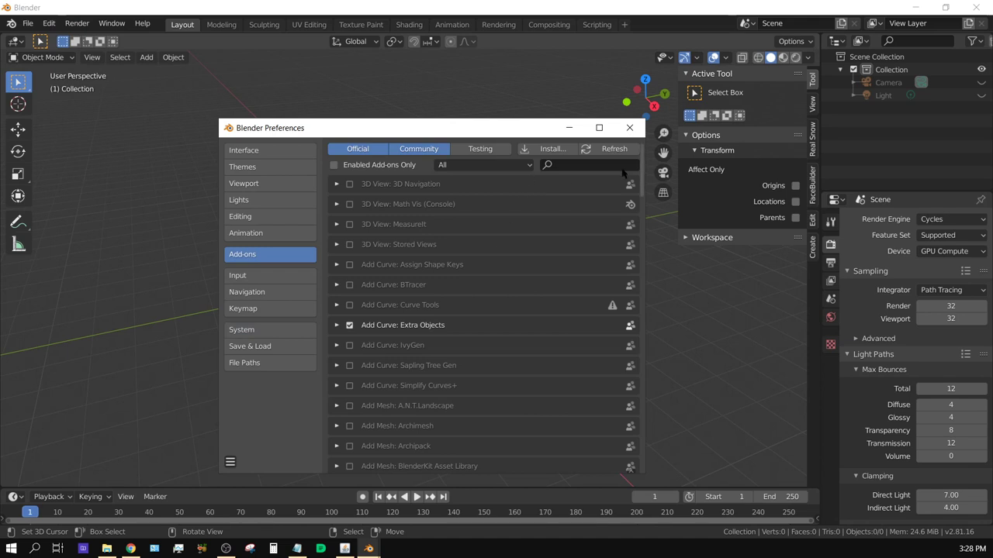
click(566, 163)
text(Tiss)
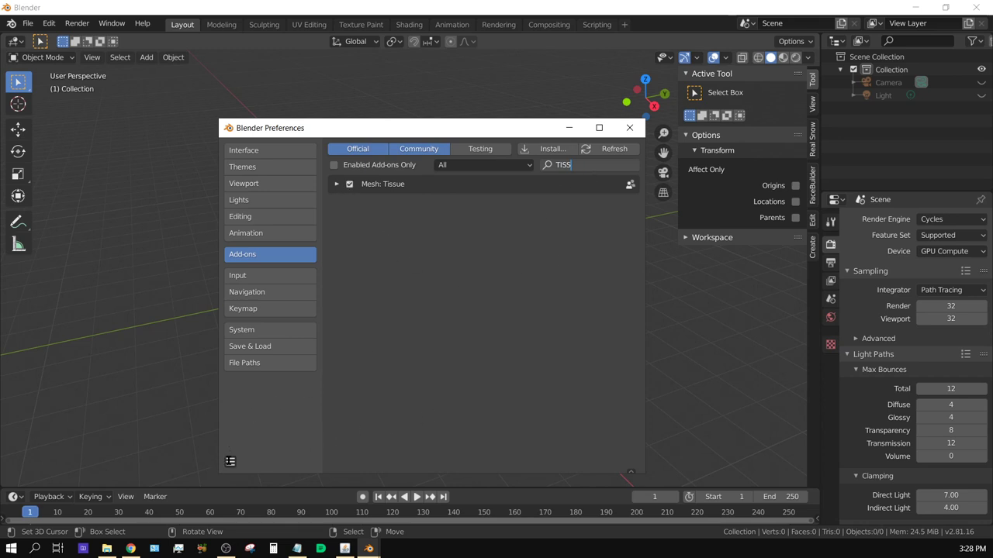
Step: Save the Blender preferences and close the preferences window
click(229, 463)
click(230, 463)
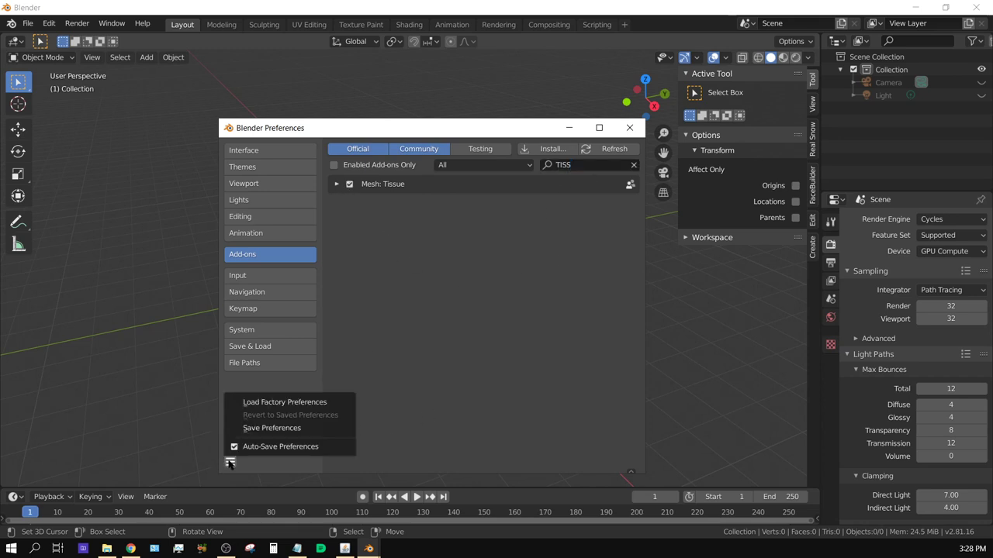
click(285, 429)
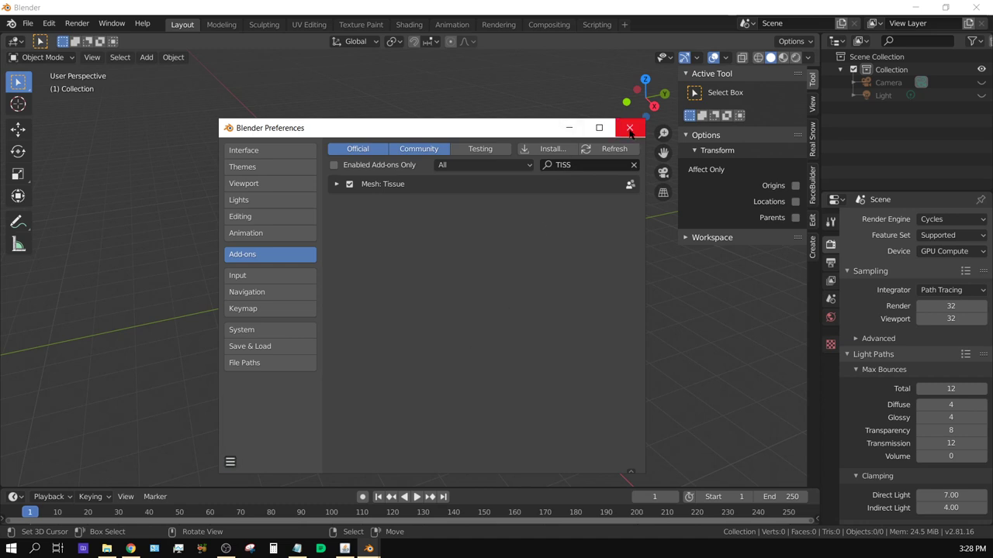
click(630, 130)
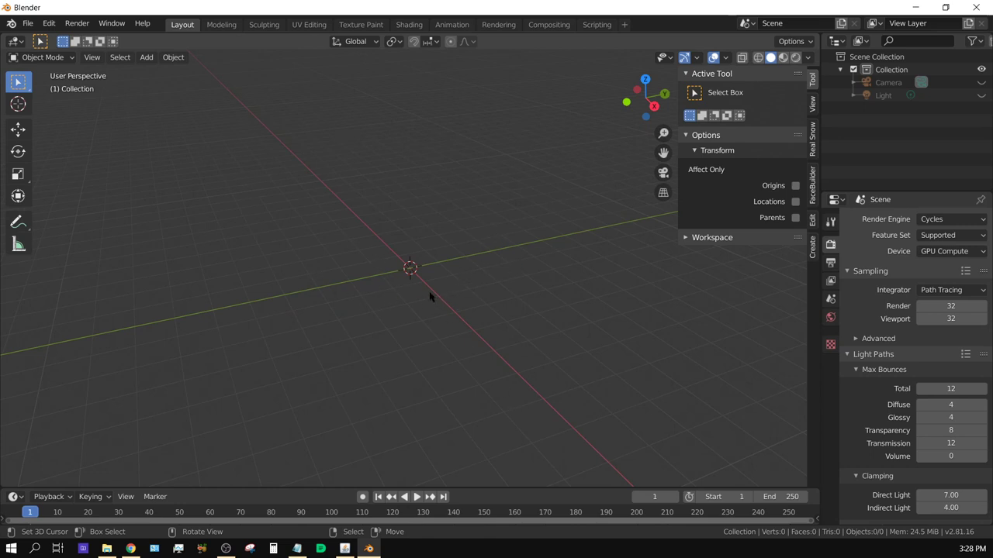
Step: Add a cylinder mesh at the scene origin
click(147, 58)
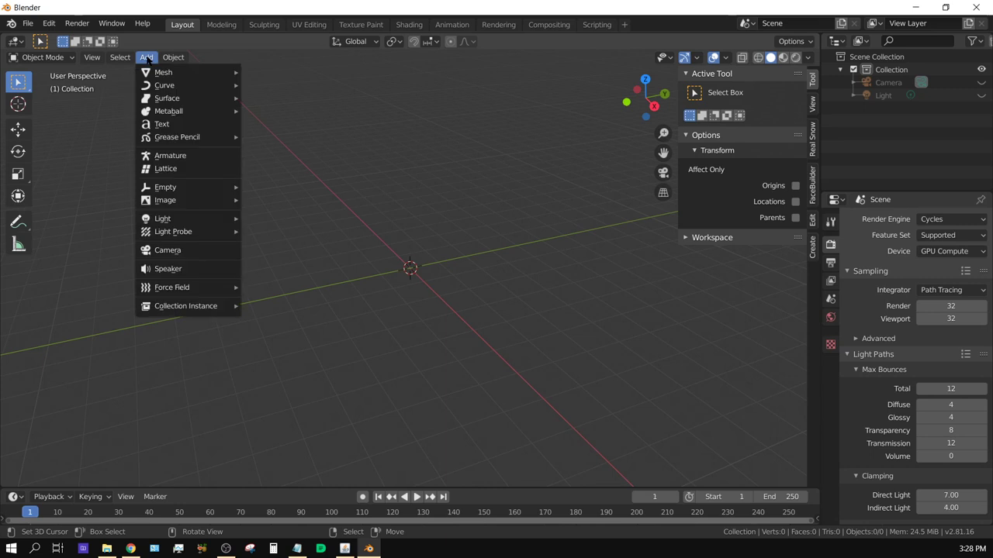
mouse_move(169, 73)
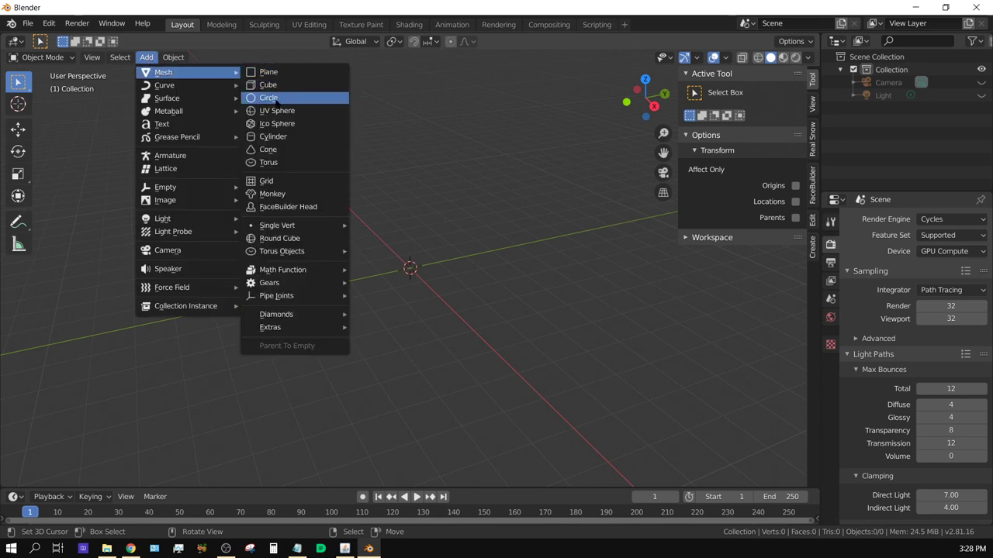
click(274, 138)
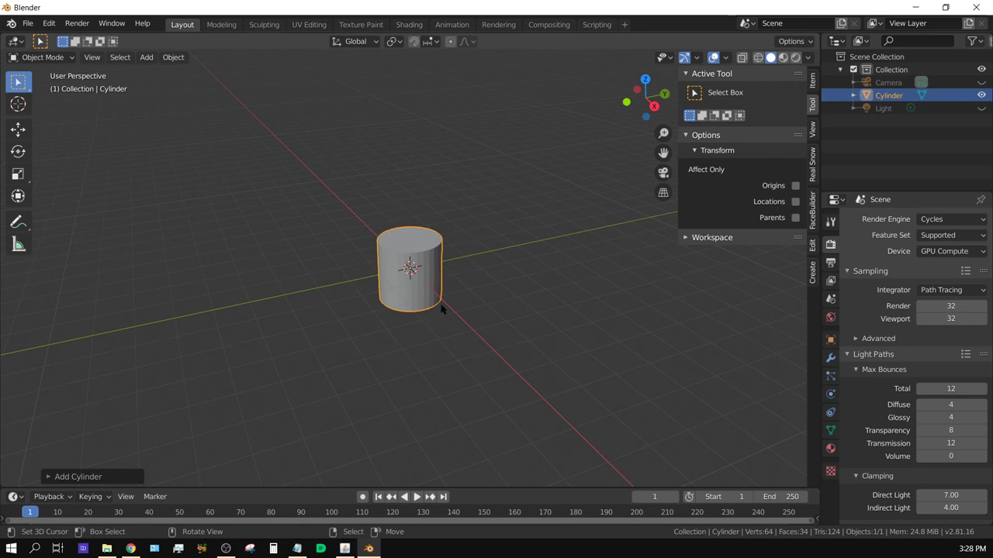
Step: Delete the top and bottom cap faces of the cylinder to make an open tube, and return to Object Mode
key(Tab)
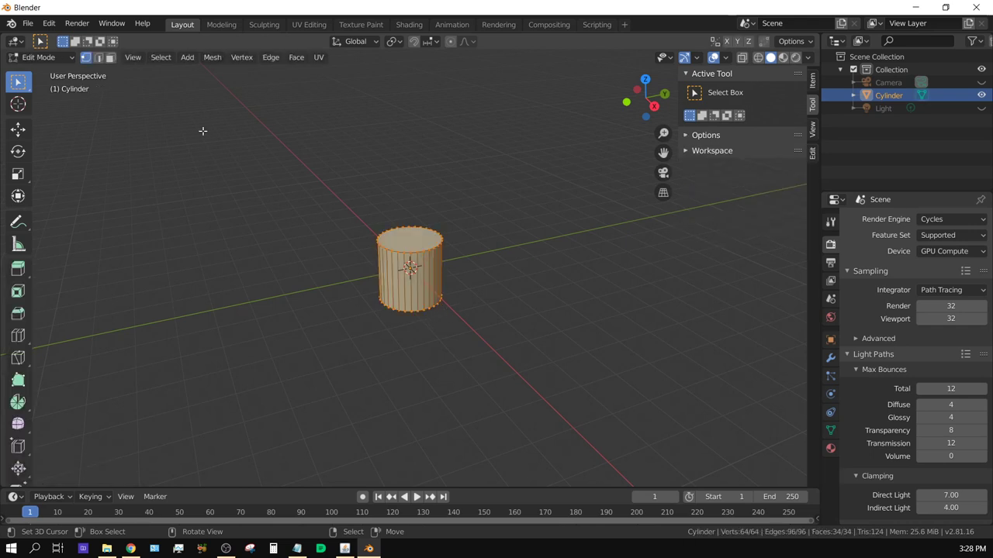
click(110, 59)
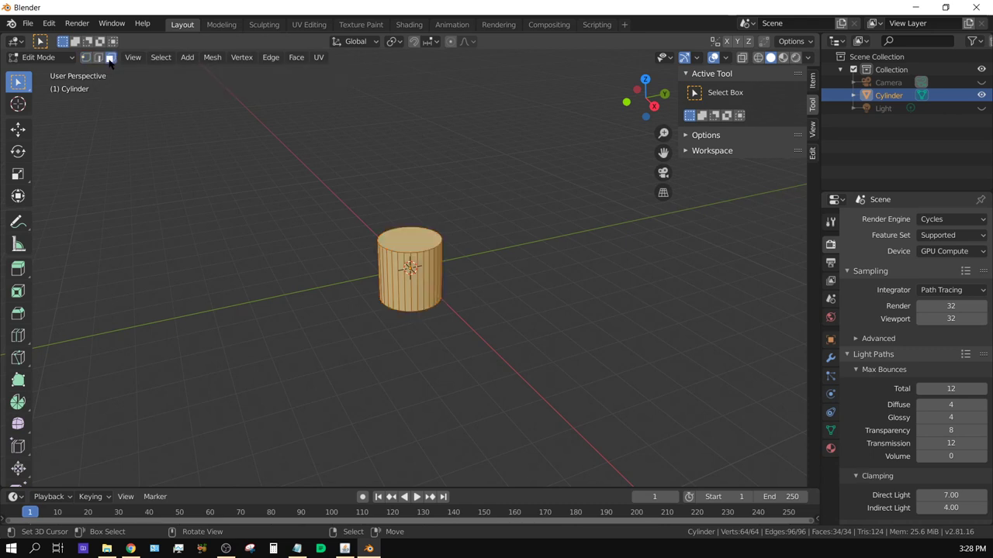
click(406, 239)
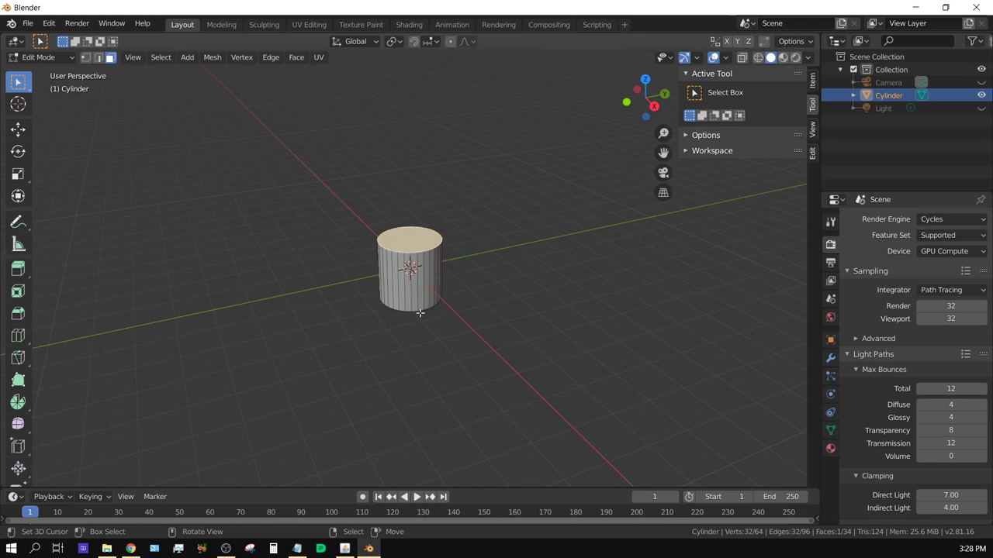
middle_drag(421, 310, 411, 235)
shift+click(410, 278)
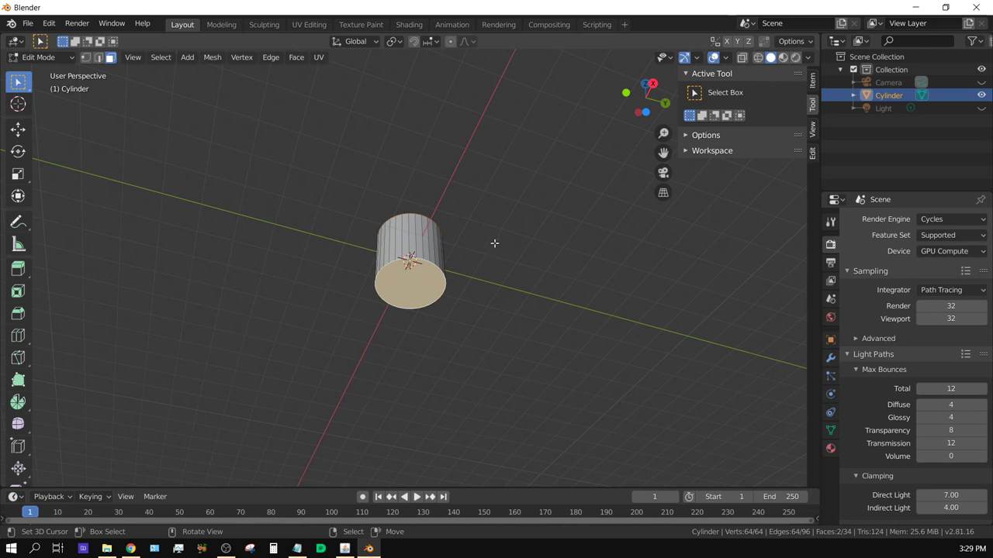
middle_drag(492, 237, 455, 345)
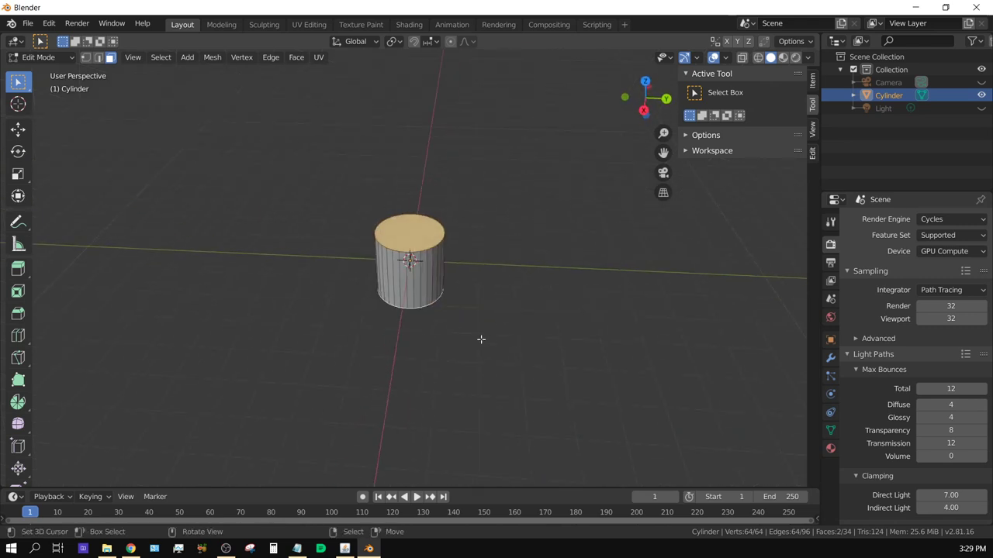
key(x)
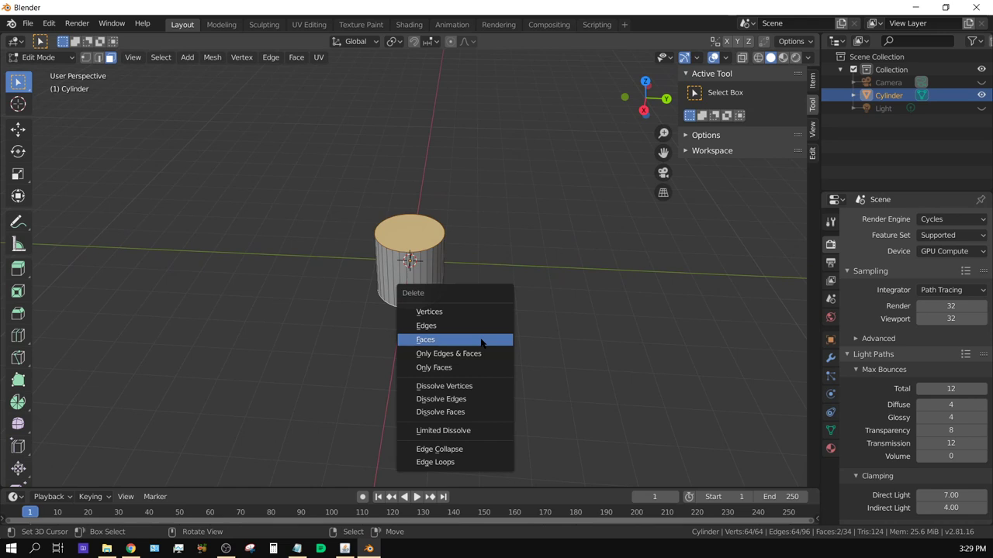
click(425, 341)
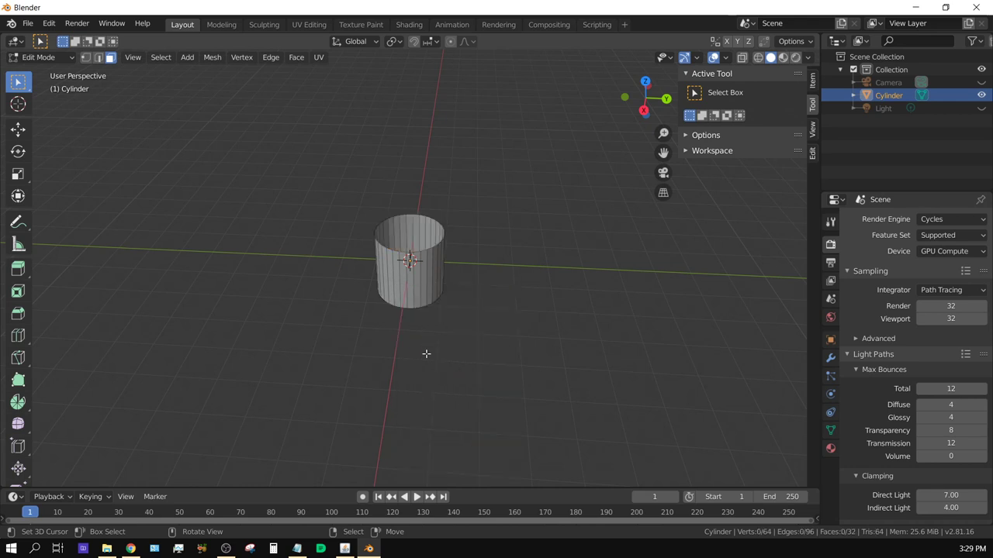
key(Tab)
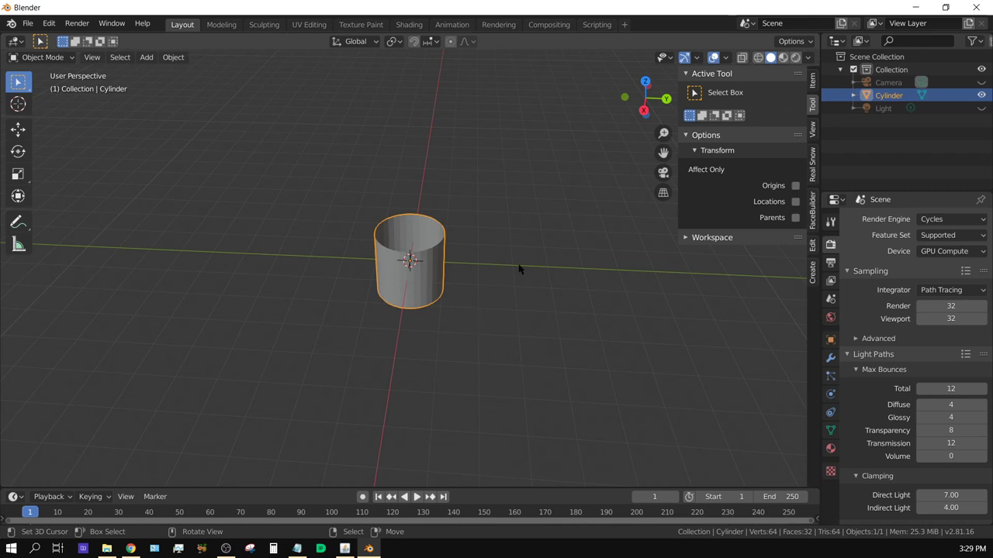
Step: Add a plane and move it about 8 m along the positive X axis, away from the cylinder
middle_drag(519, 271, 346, 273)
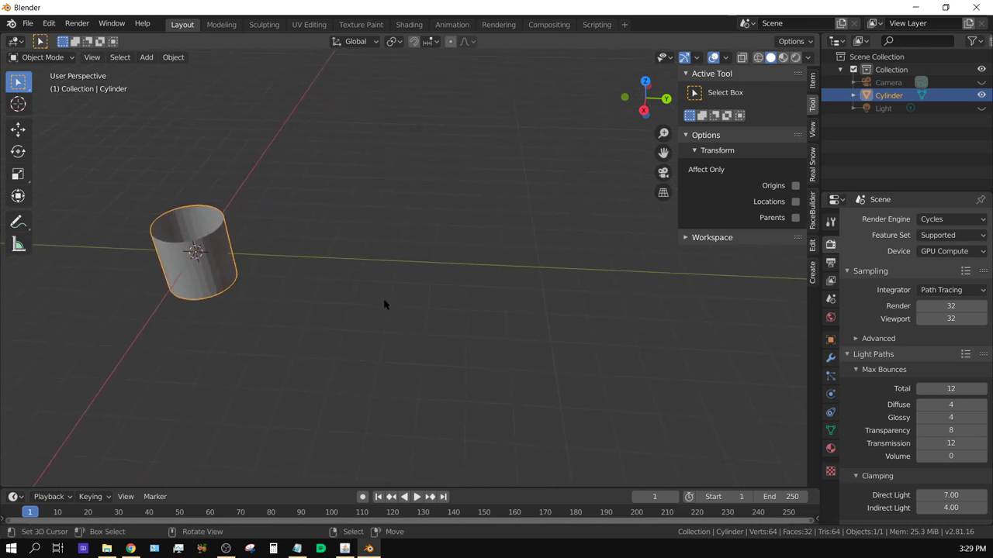
key(KP_1)
middle_drag(293, 255, 293, 331)
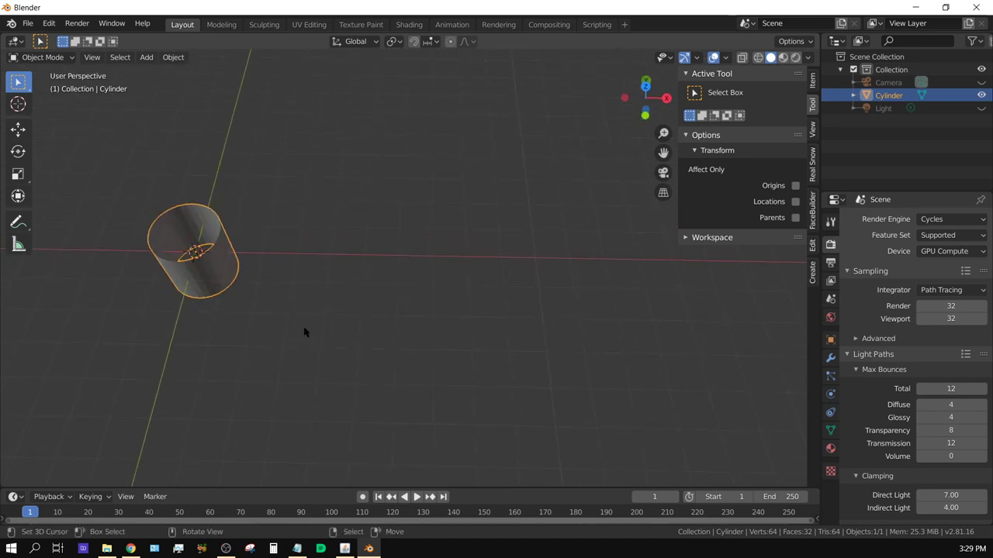
click(146, 56)
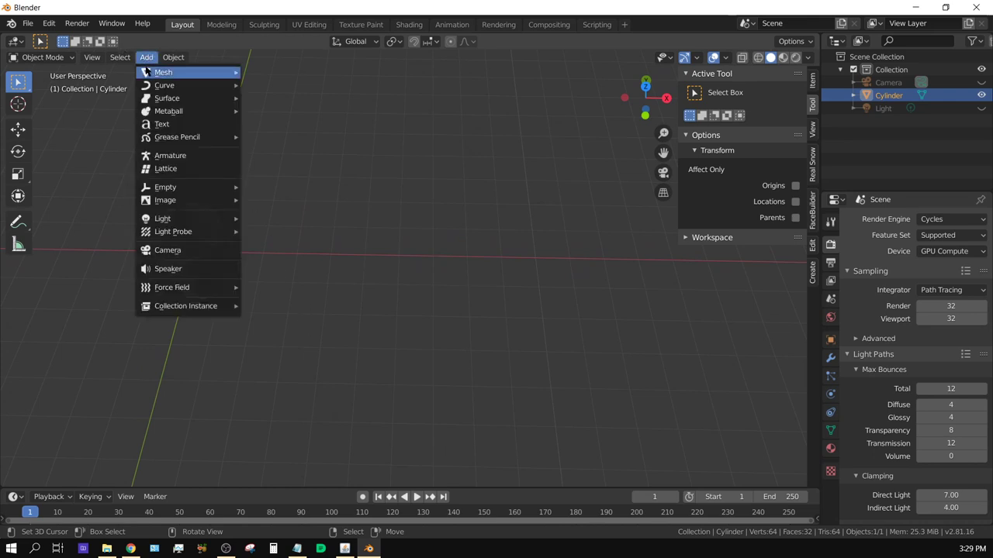
mouse_move(154, 70)
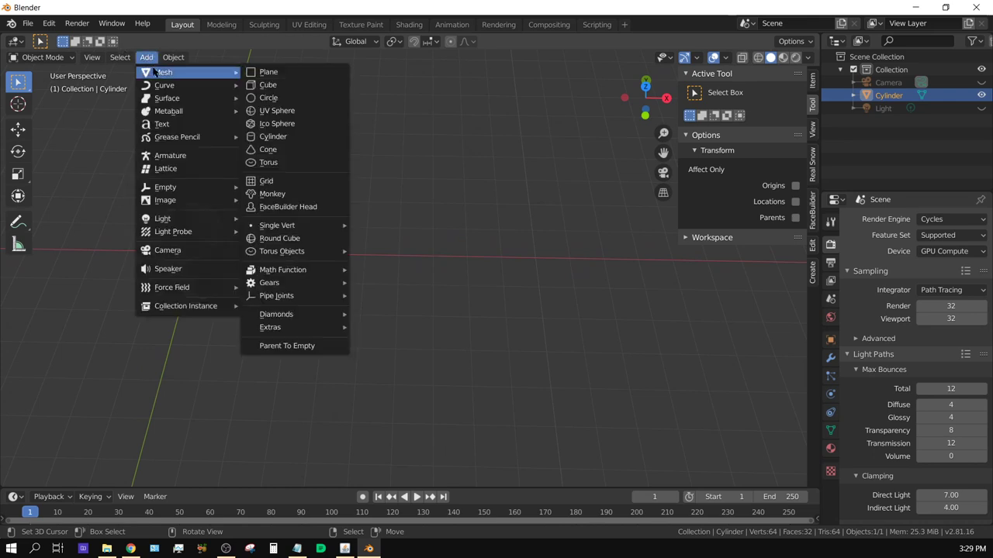
click(258, 73)
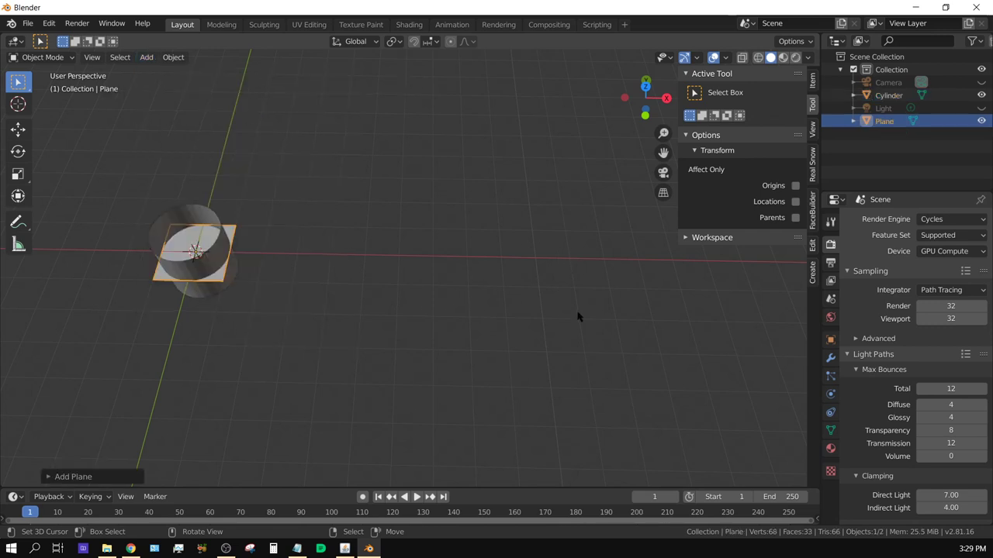
key(g)
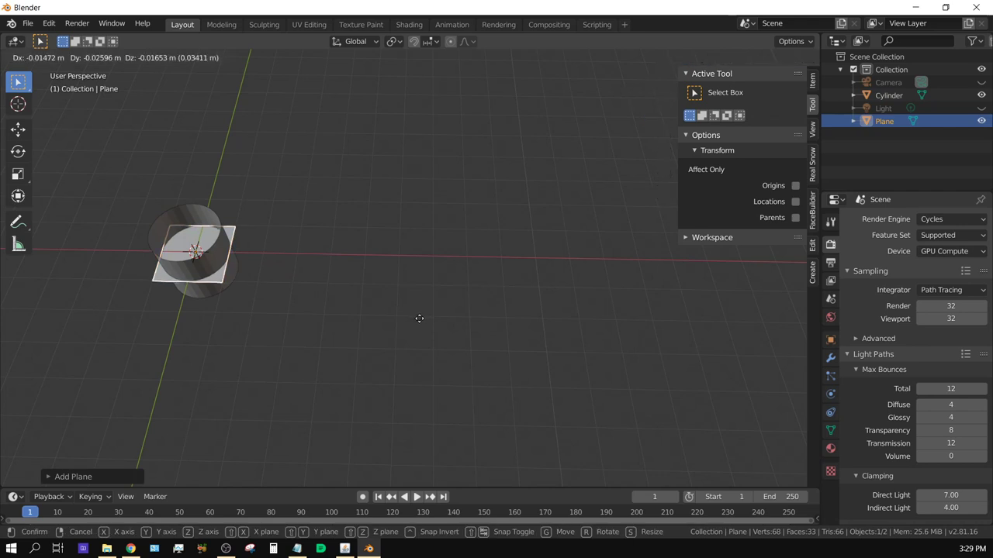
key(x)
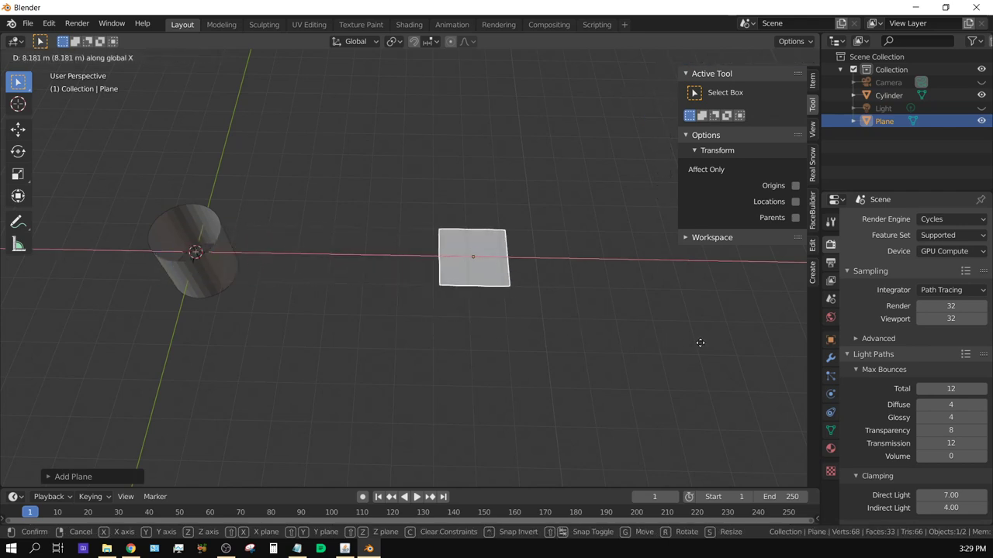
click(703, 343)
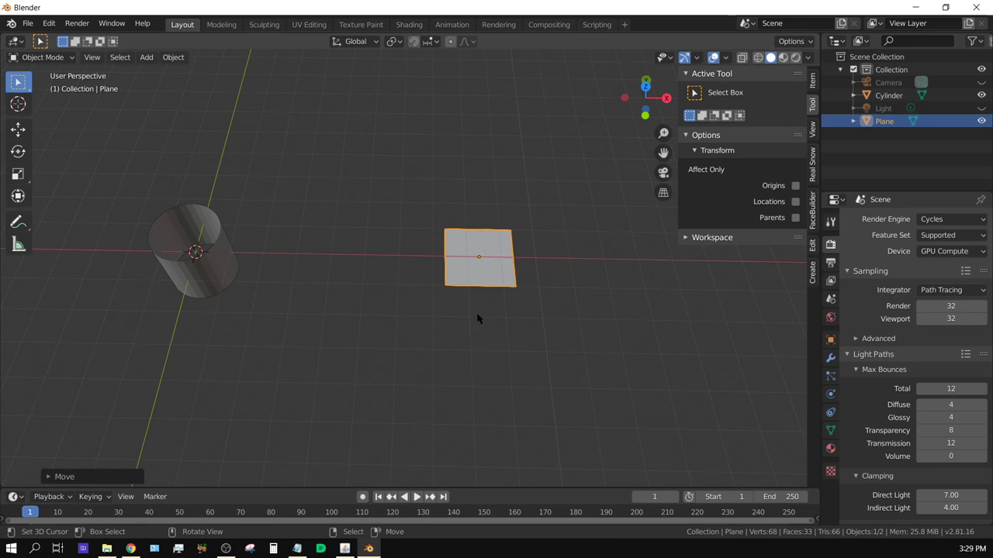
Step: Scale the plane along Y to about one tenth of its depth, forming a thin strip, and apply the scale
key(s)
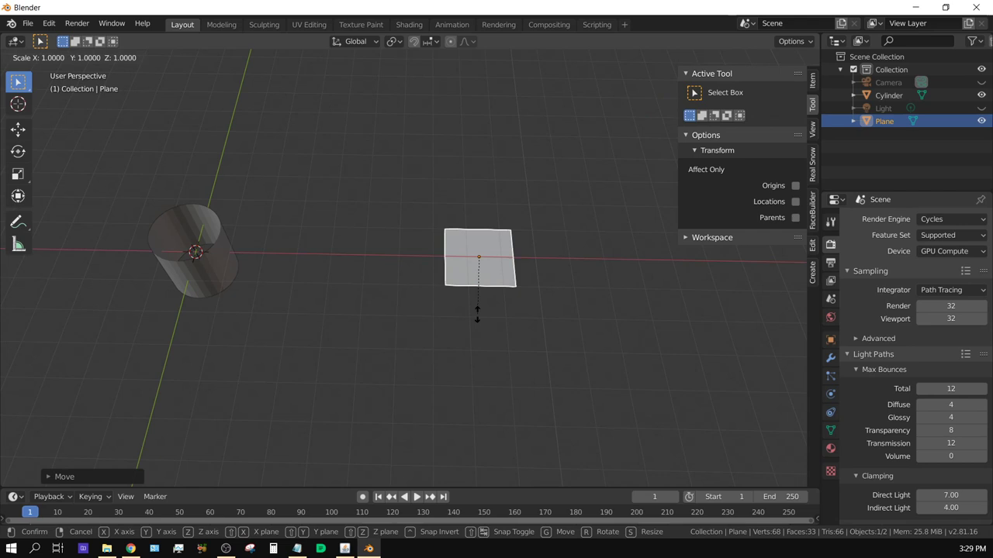
key(y)
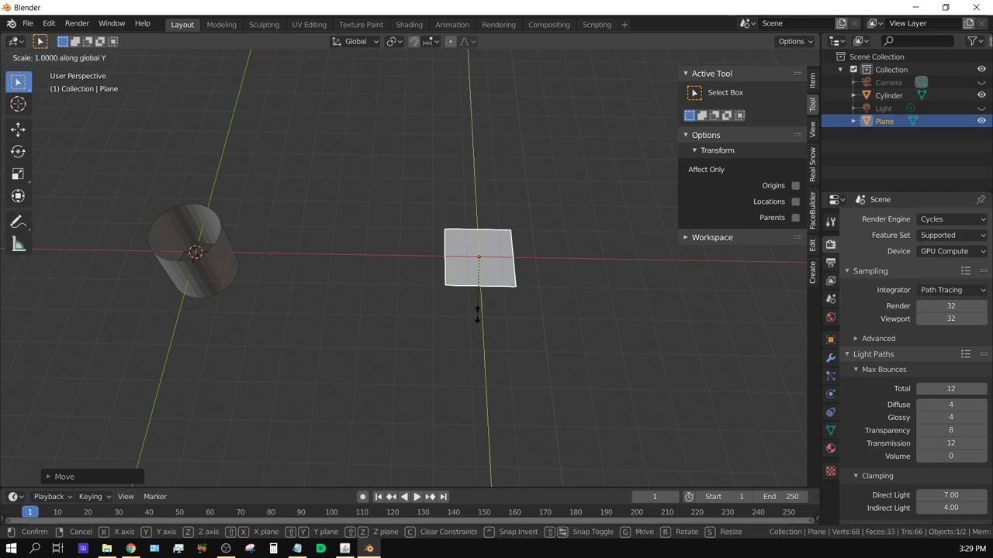
text(0)
key(Return)
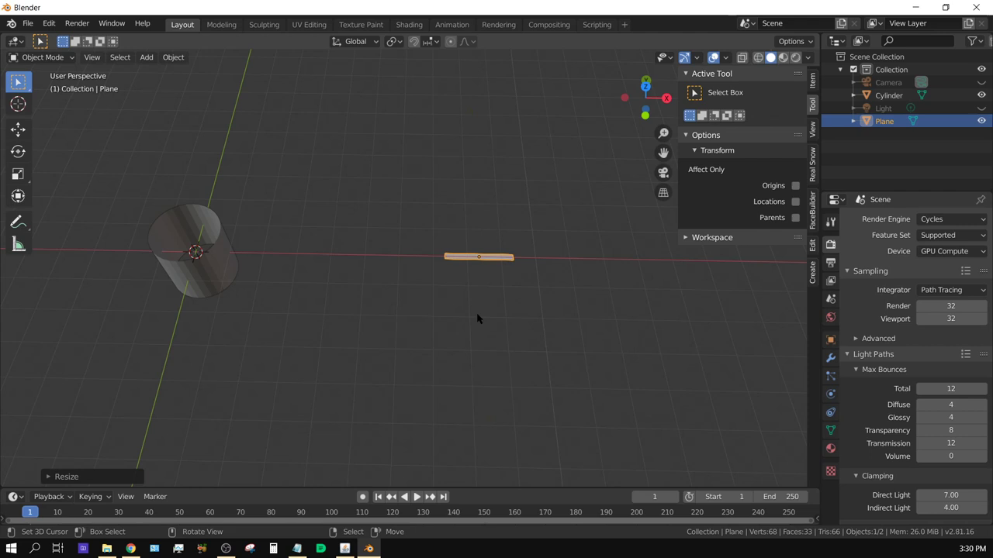
key(ctrl)
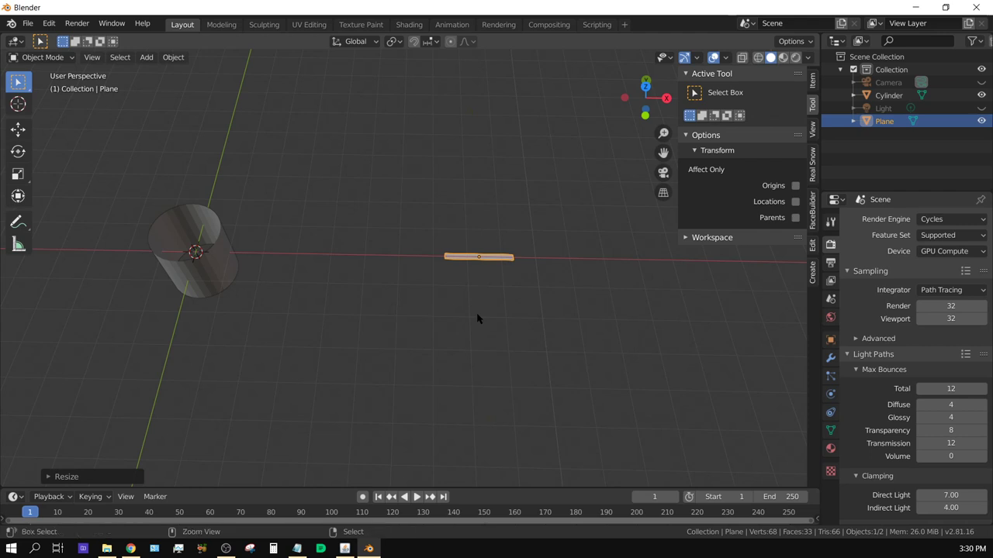
key(ctrl+a)
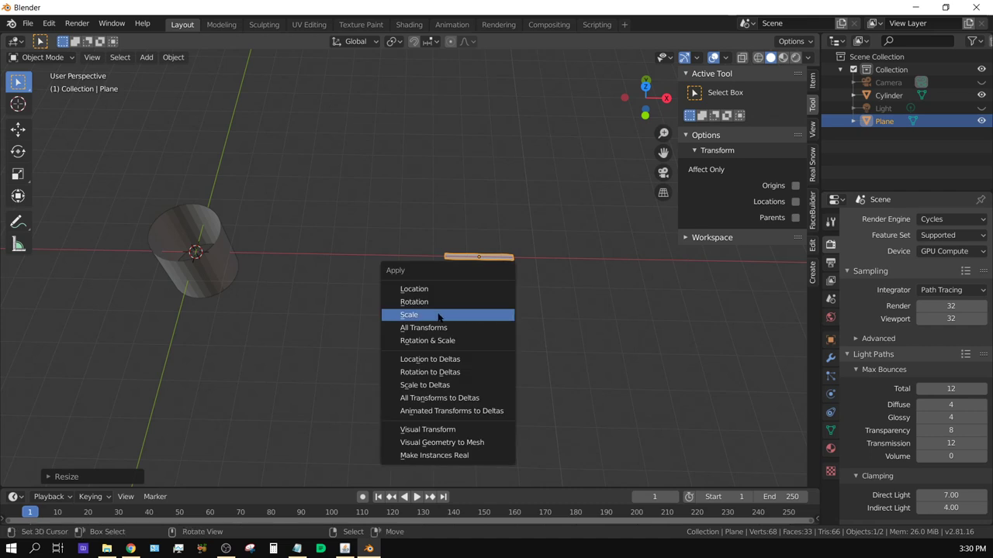
click(442, 318)
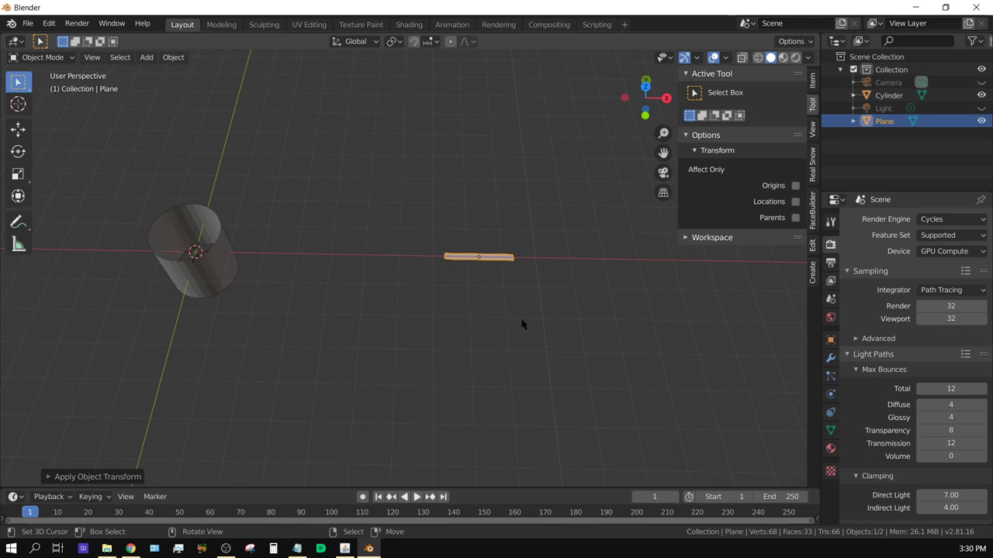
Step: Add a text object at the scene origin, working in top orthographic view
scroll(521, 324, up, 3)
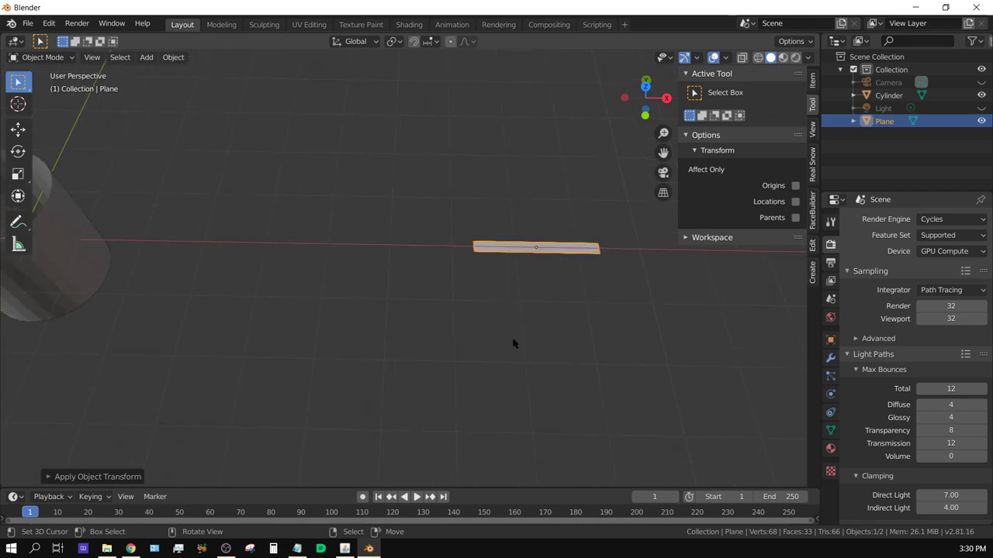
key(KP_7)
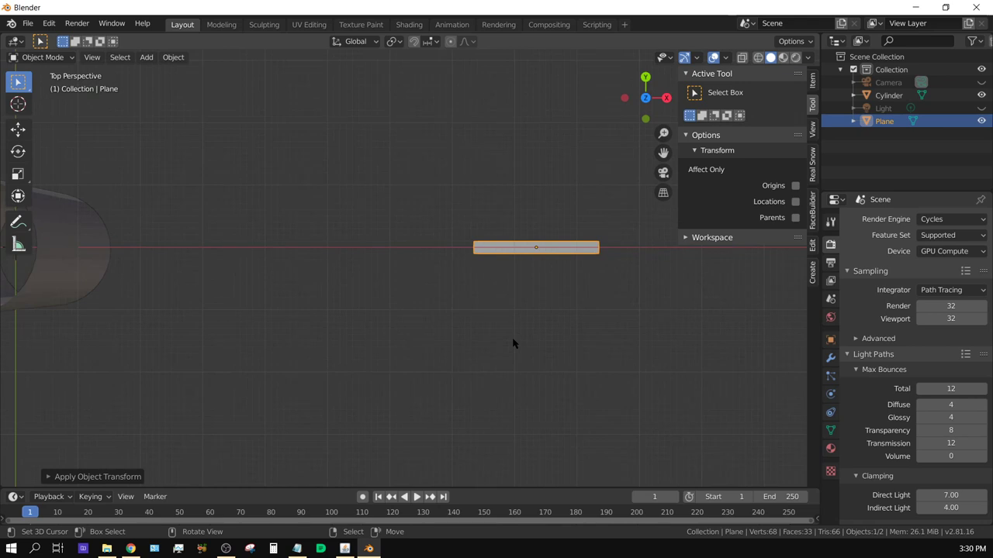
key(KP_5)
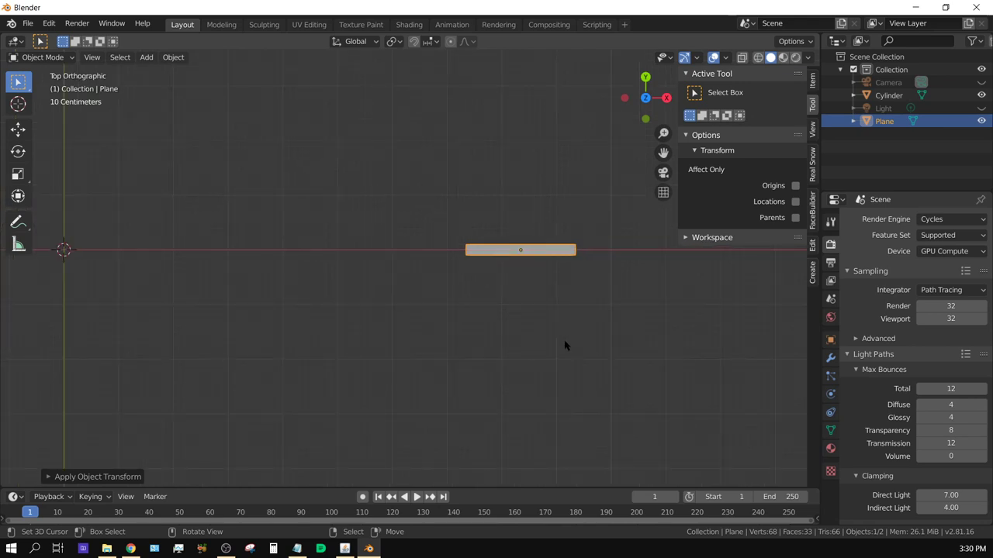
shift+middle_drag(605, 321, 523, 351)
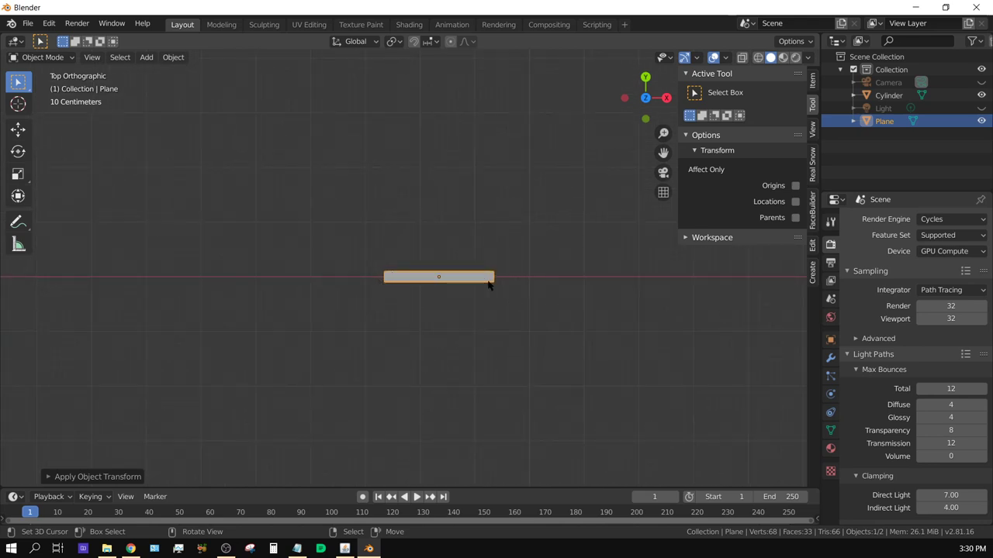
scroll(415, 342, down, 4)
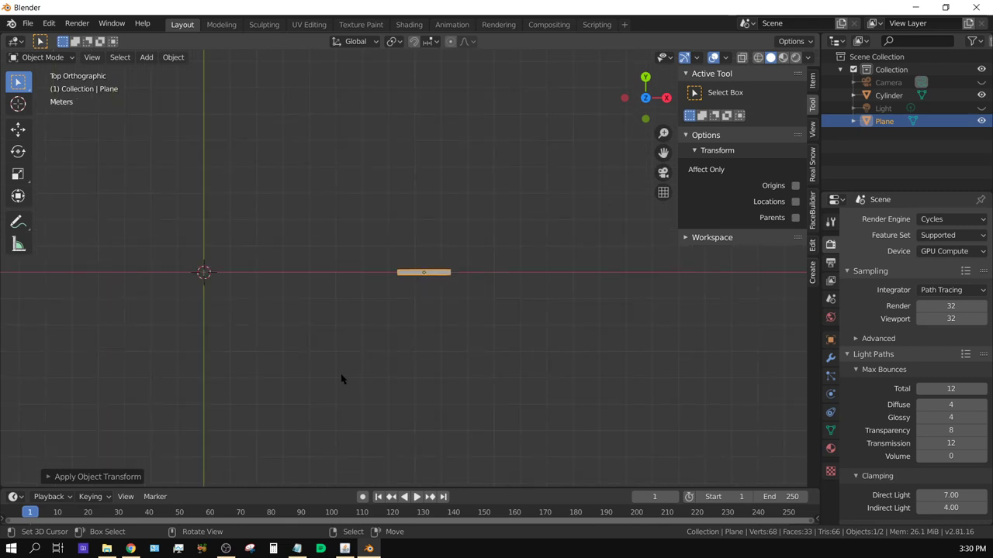
click(146, 57)
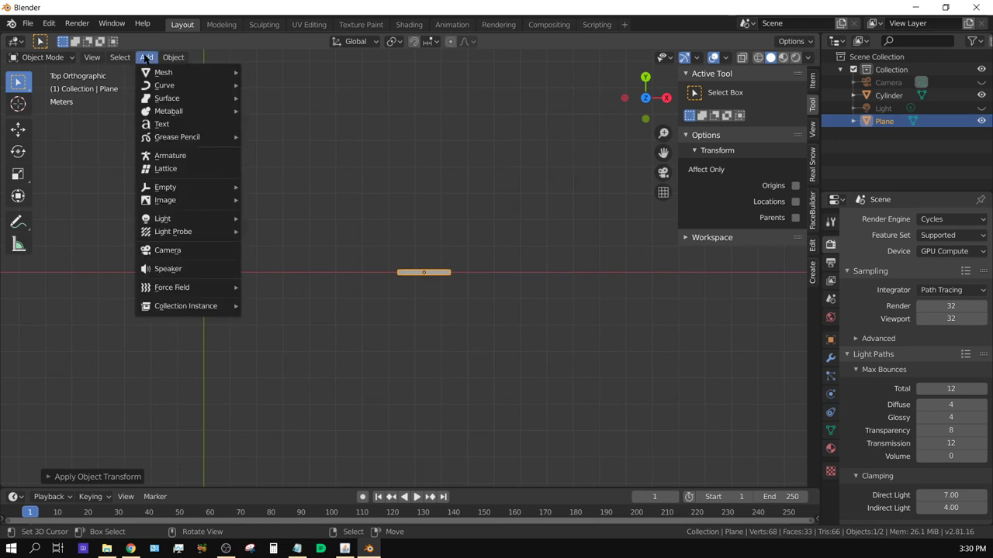
click(168, 125)
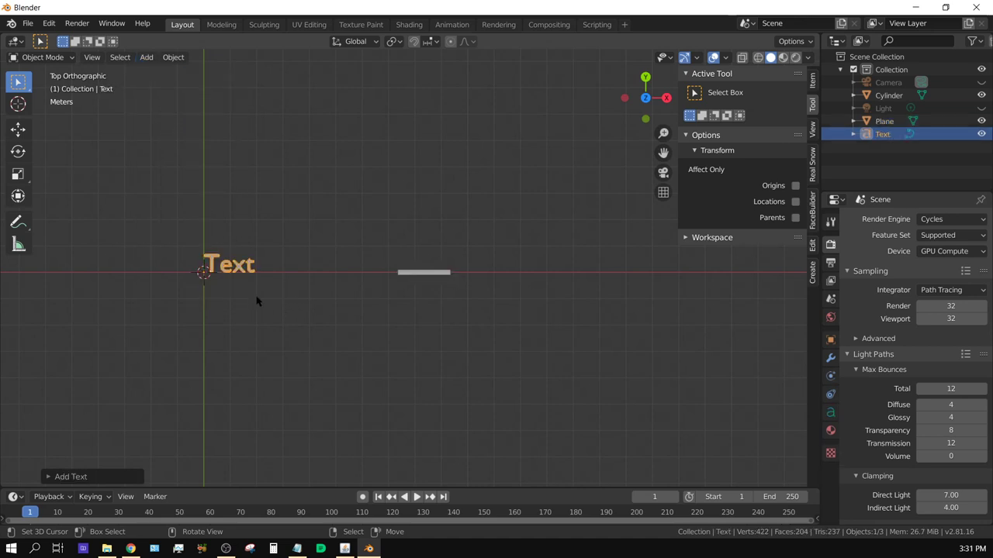
Step: Move the text object along the X axis so it starts near the strip plane's end closest to the origin
scroll(256, 299, up, 3)
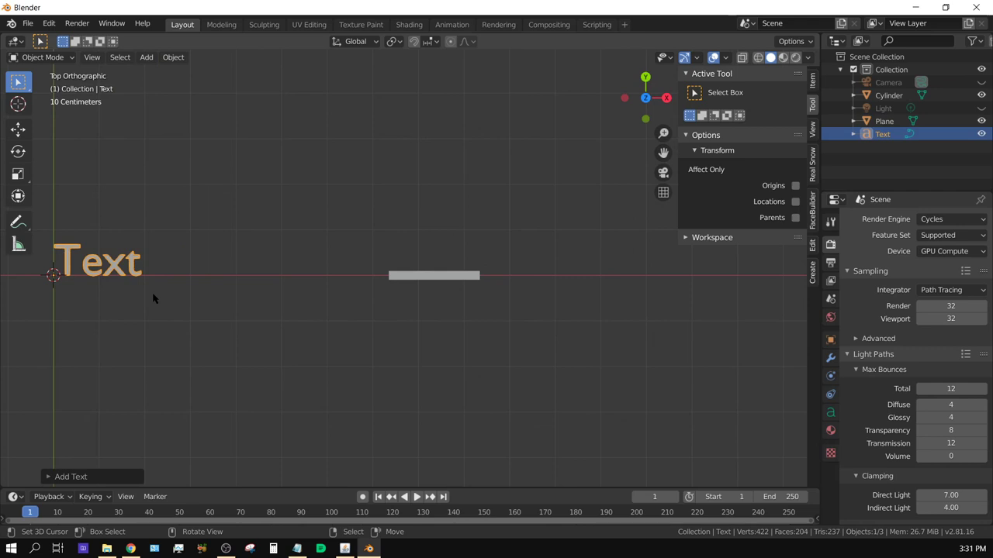
key(g)
key(x)
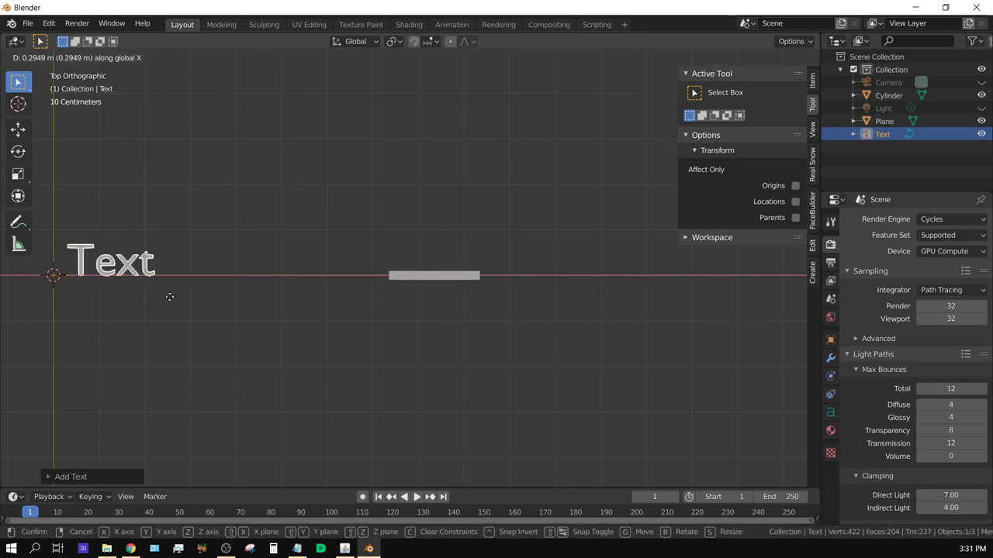
click(481, 322)
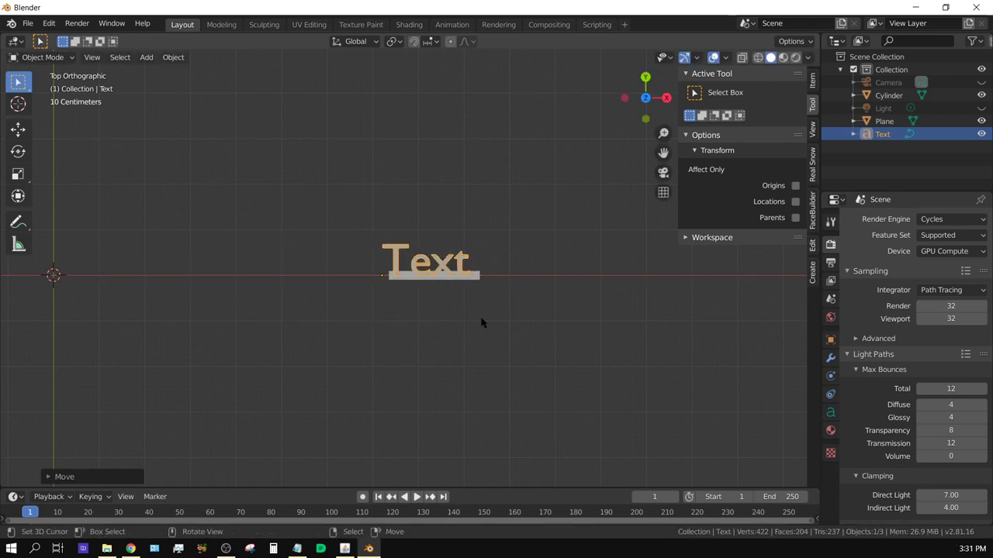
Step: Replace the default text with "B L E N D E R", keeping a space between the letters, and return to Object Mode
key(Tab)
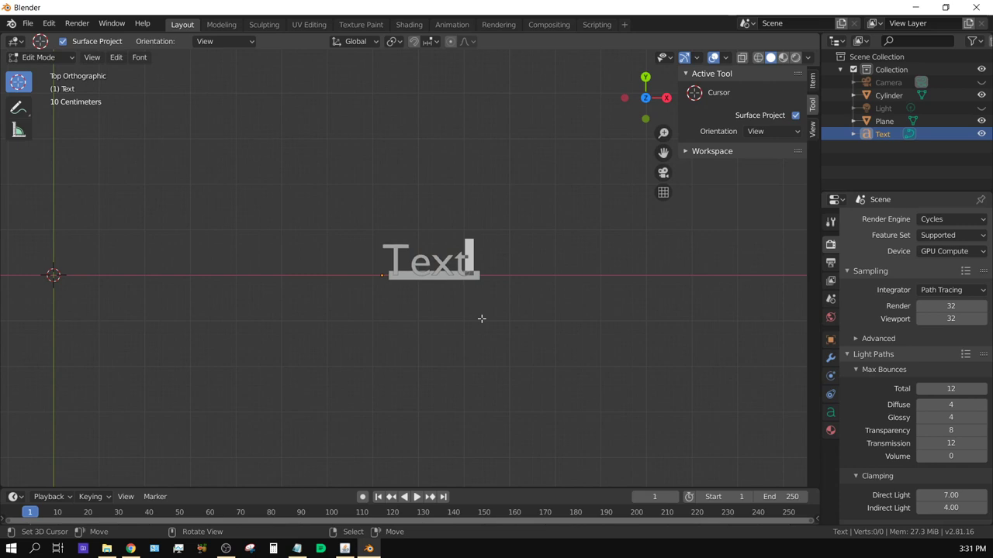
key(BackSpace)
key(BackSpace)
key(BackSpace)
key(BackSpace)
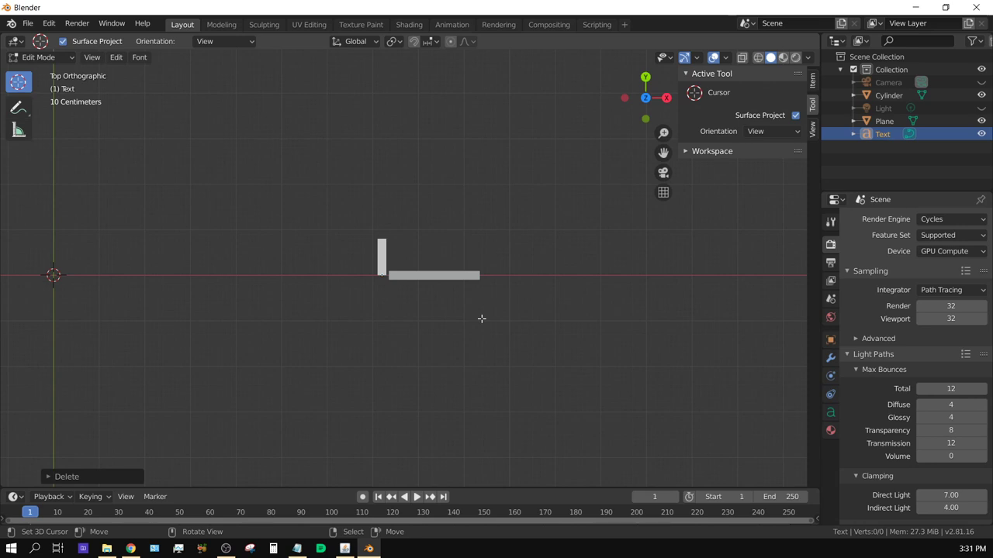
text(B L )
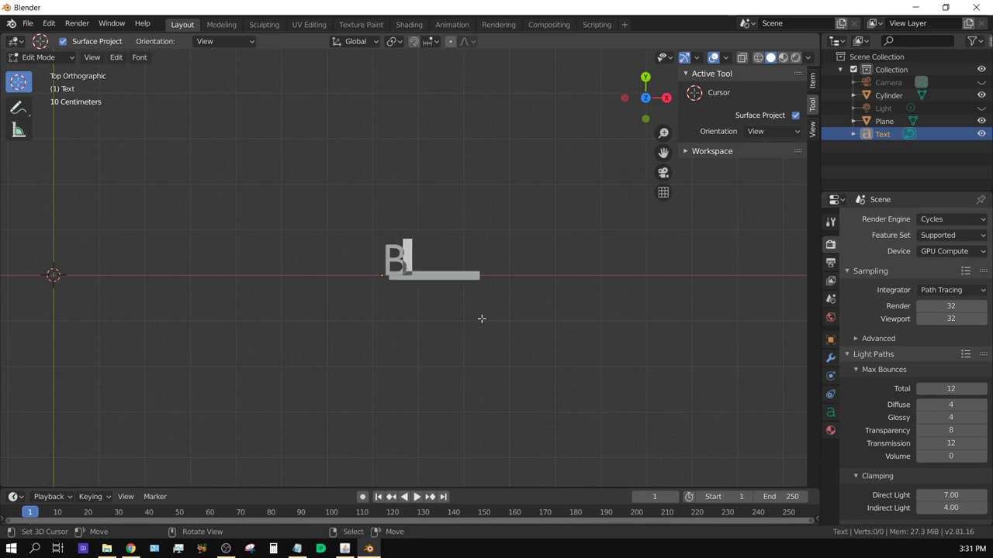
text(E N)
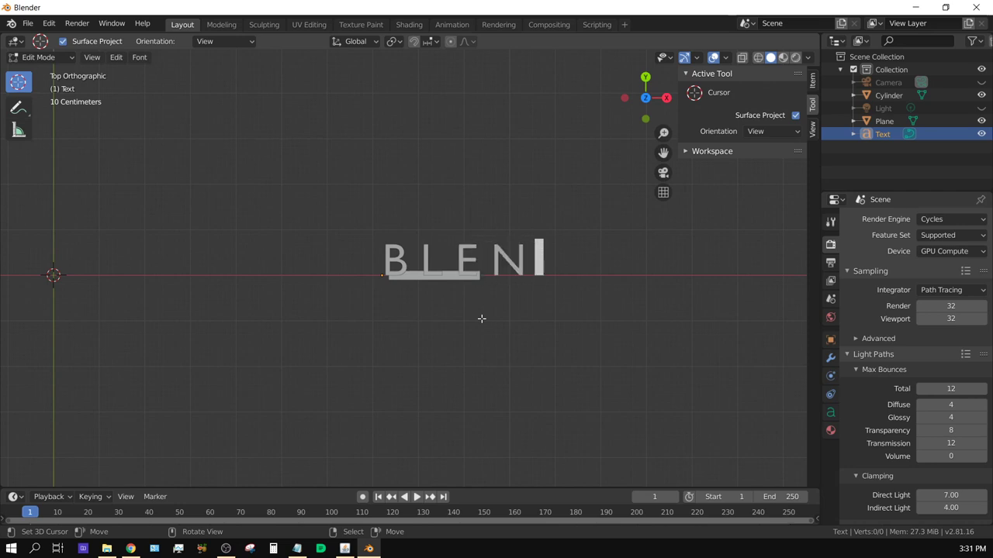
text(D)
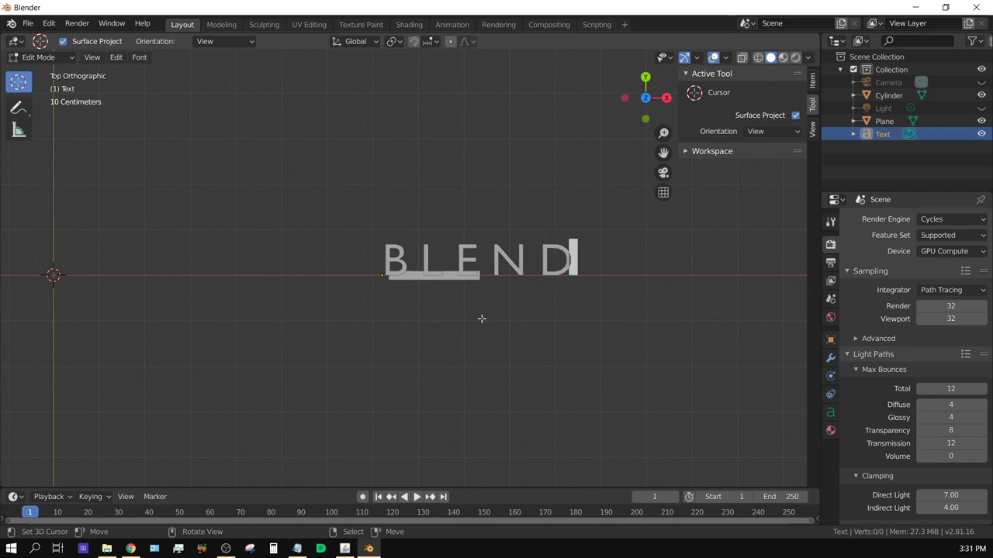
text( E)
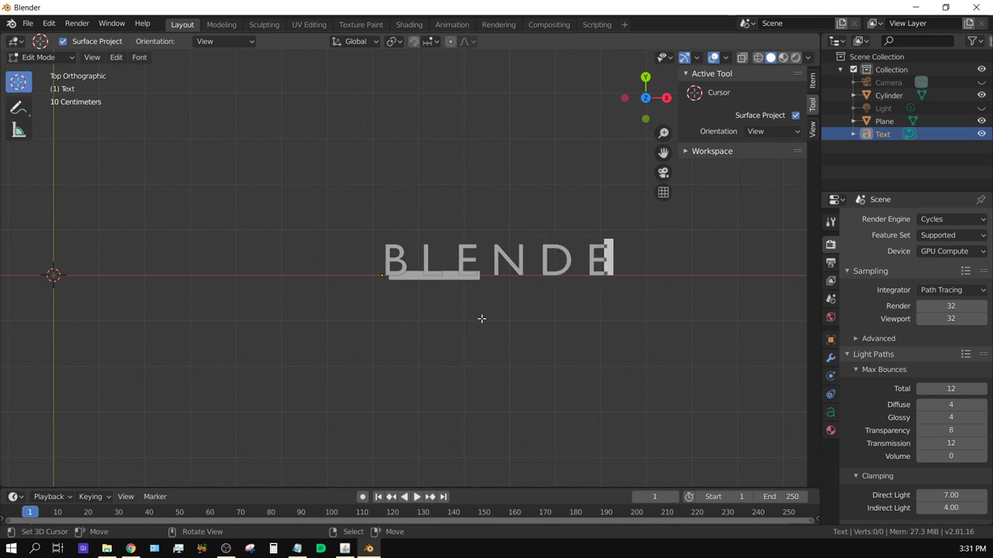
text( R)
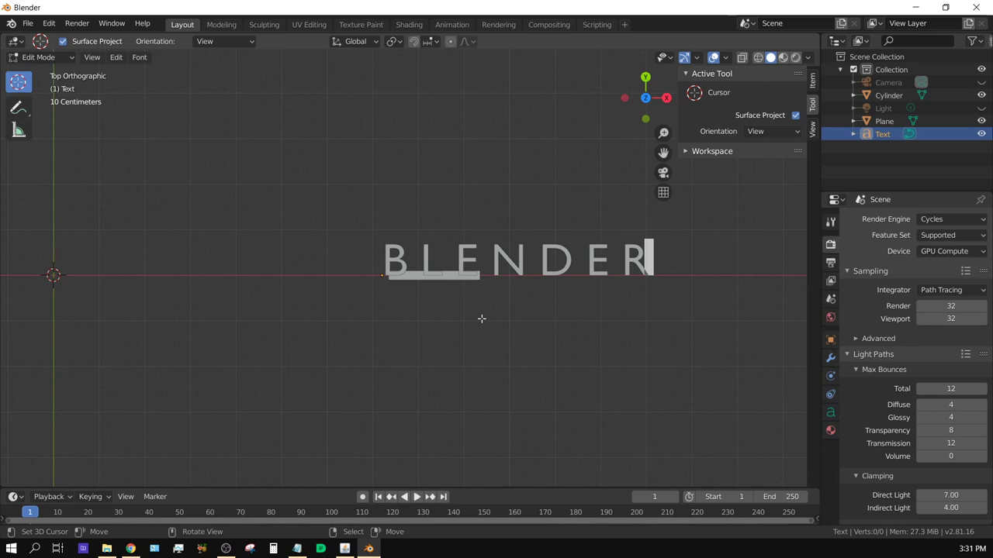
key(Tab)
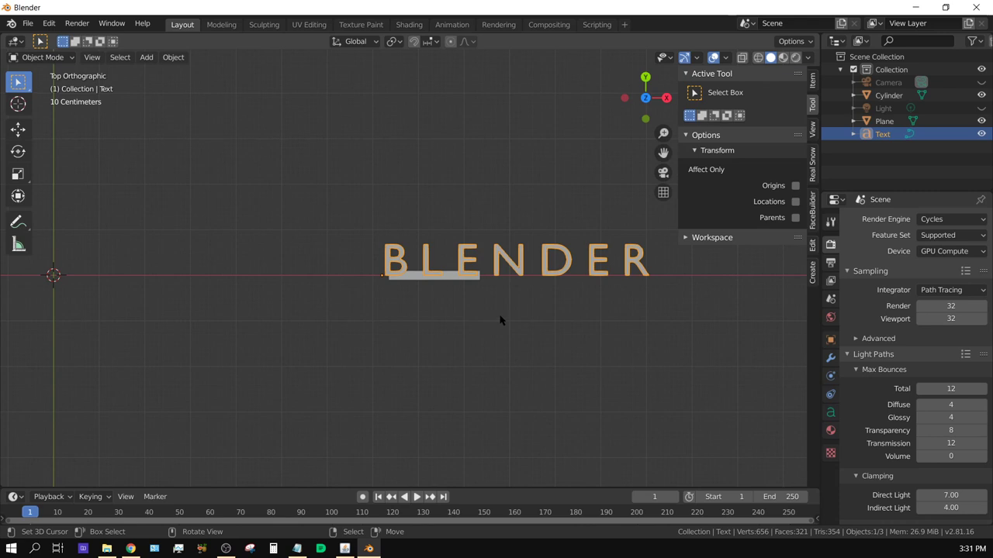
Step: Scale the text down to roughly the strip plane's height and move it onto the strip
scroll(514, 318, up, 3)
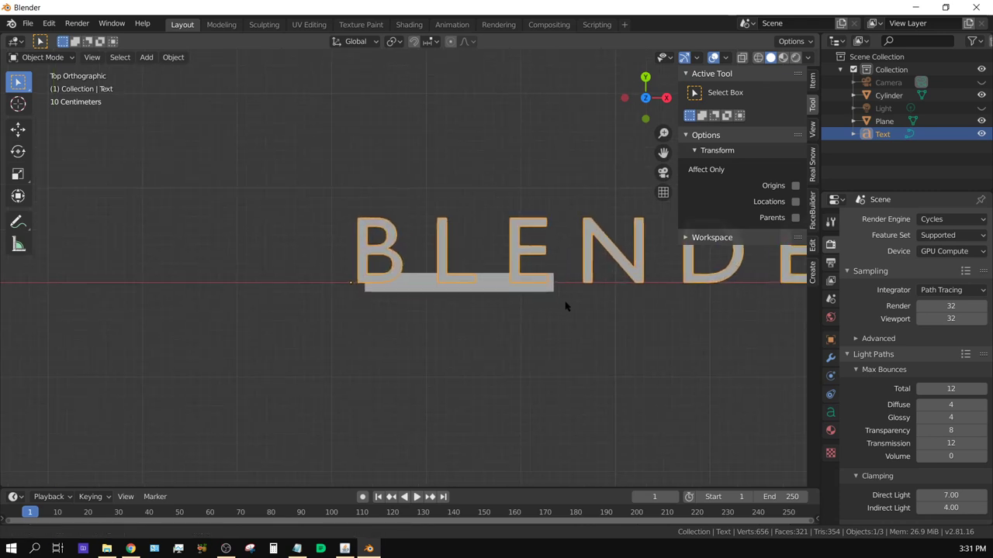
ctrl+scroll(565, 304, down, 3)
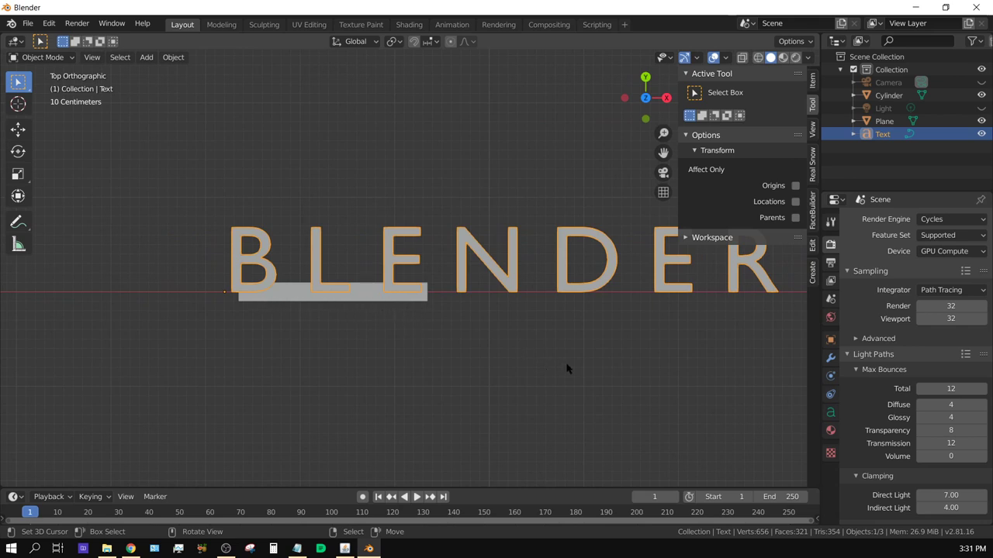
key(s)
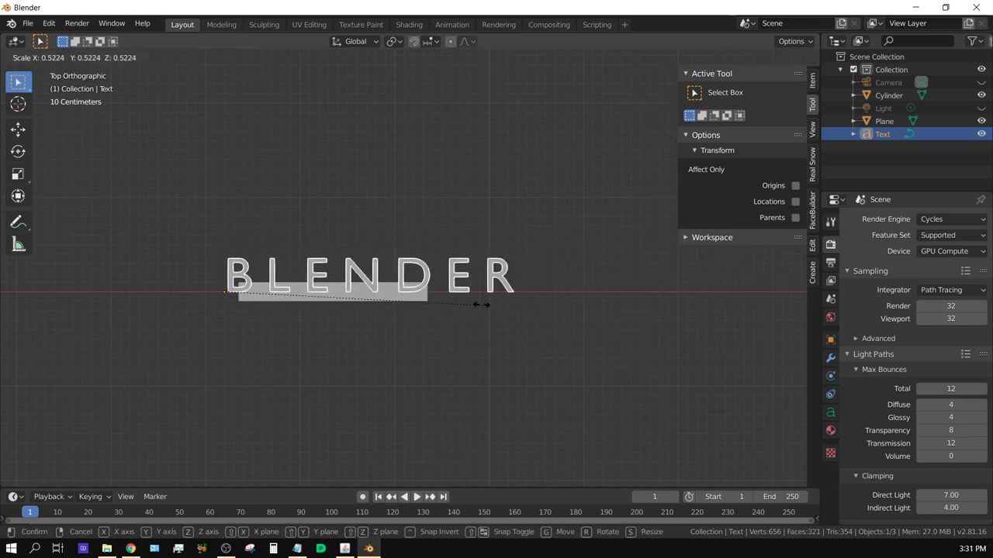
click(370, 302)
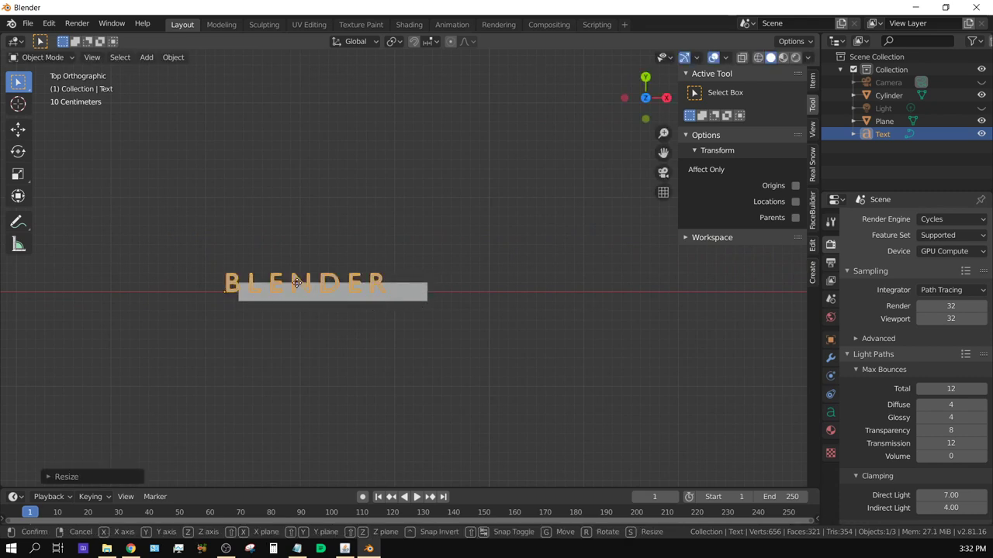
key(g)
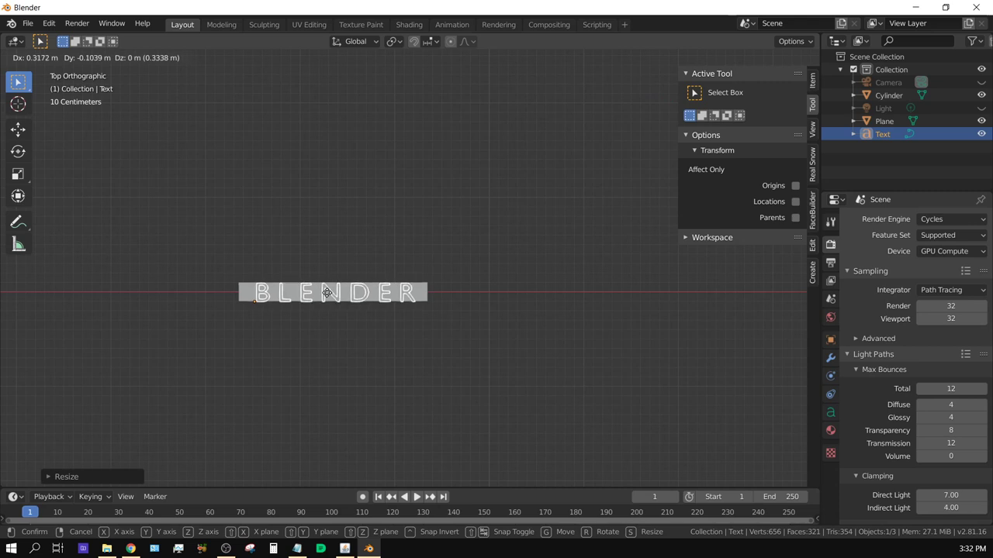
click(325, 291)
Step: Shrink the text slightly more so it fits inside the strip's edges, and center it on the strip
scroll(344, 337, up, 5)
shift+middle_drag(411, 339, 576, 337)
key(s)
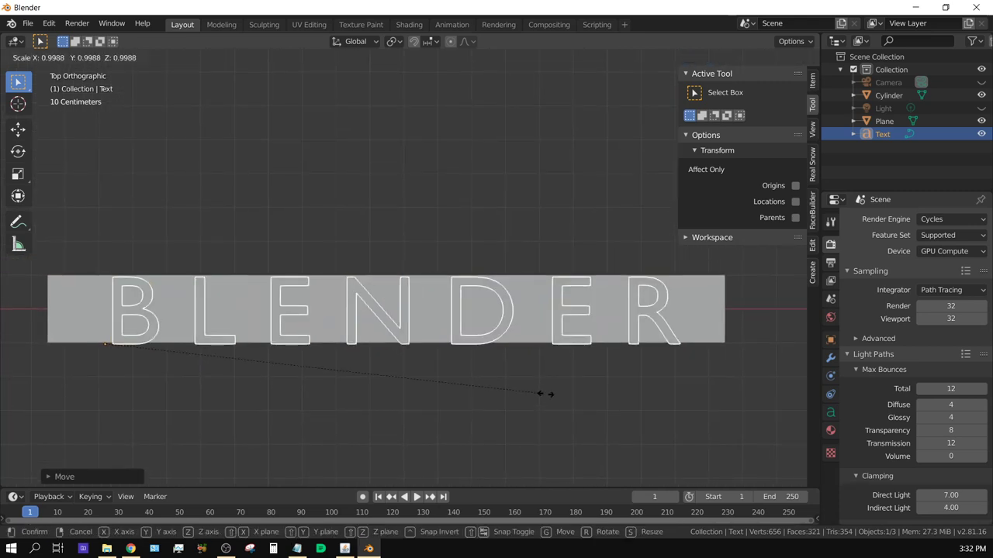
click(478, 388)
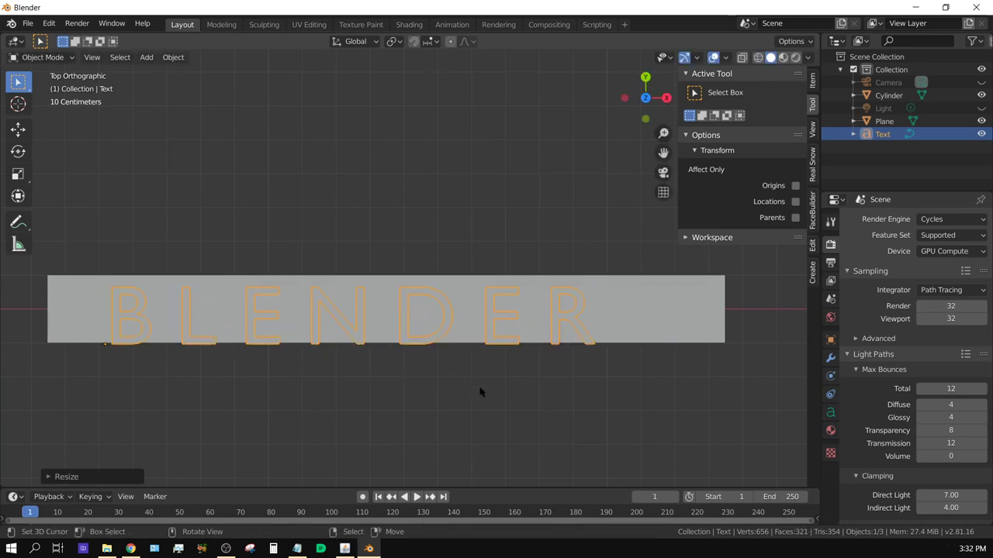
key(g)
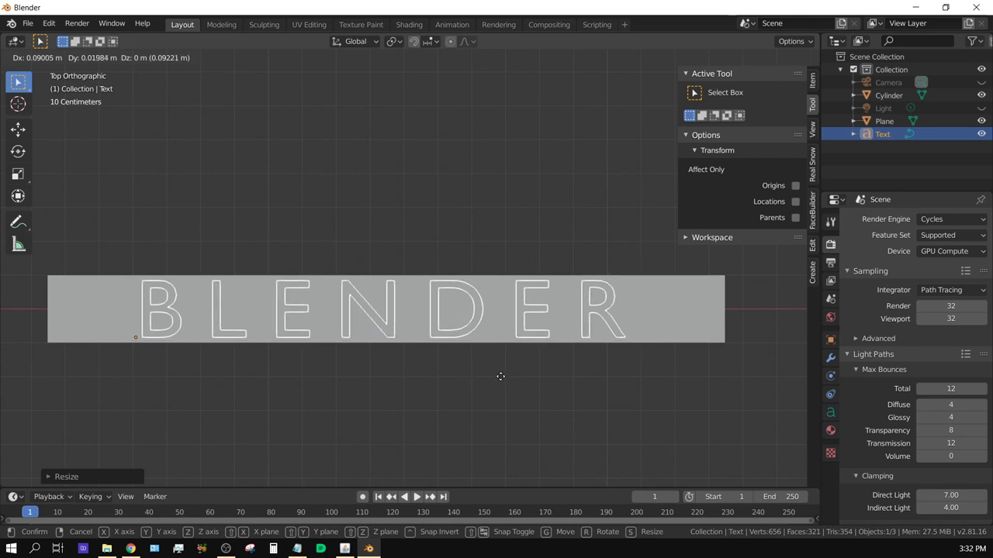
click(499, 378)
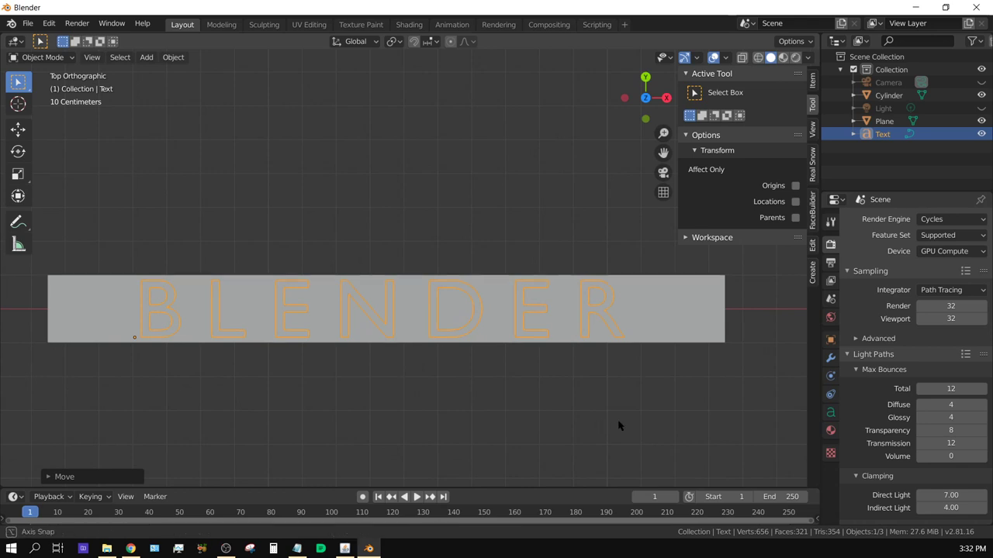
Step: Give the text object thickness by setting its geometry Extrude value to 0.1 m
middle_drag(618, 426, 517, 330)
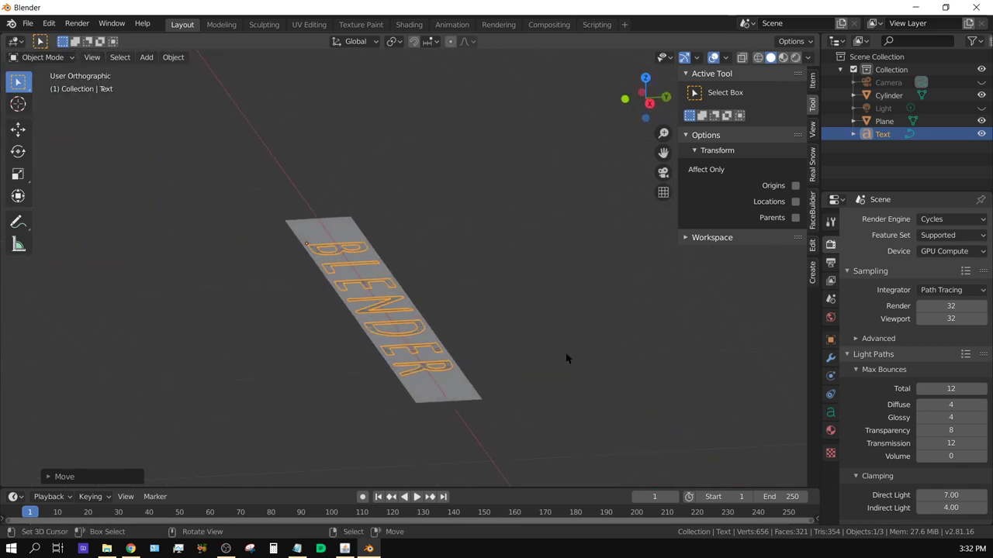
middle_drag(584, 369, 546, 350)
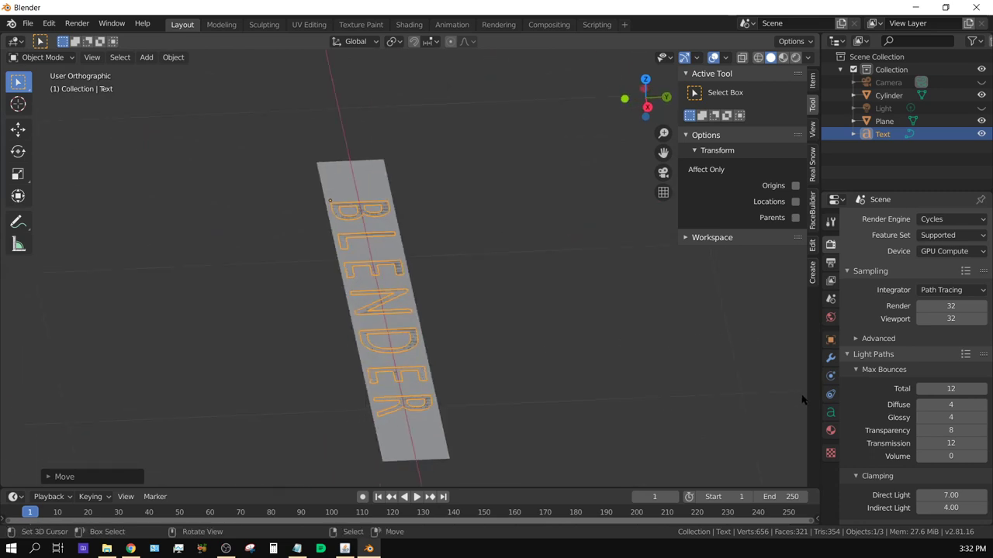
click(831, 414)
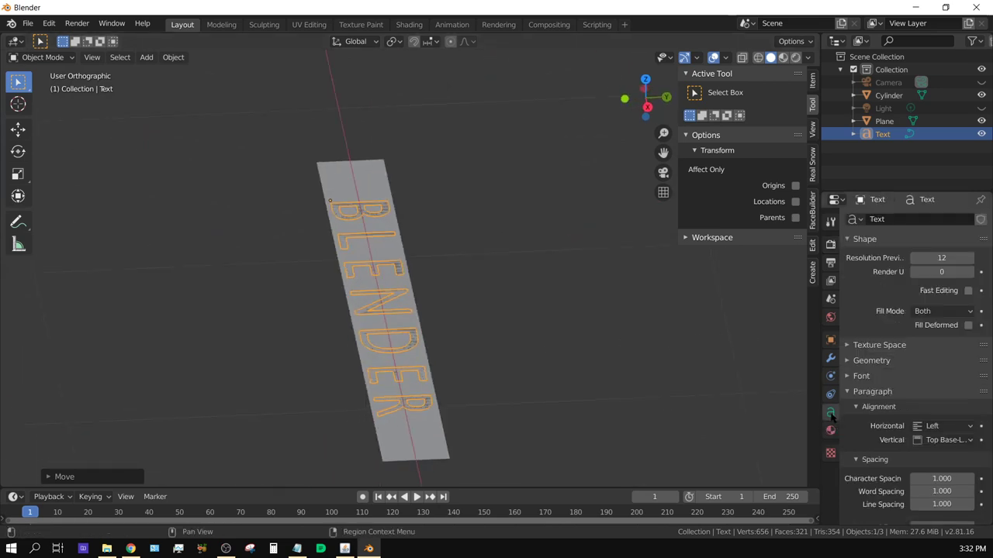
click(848, 360)
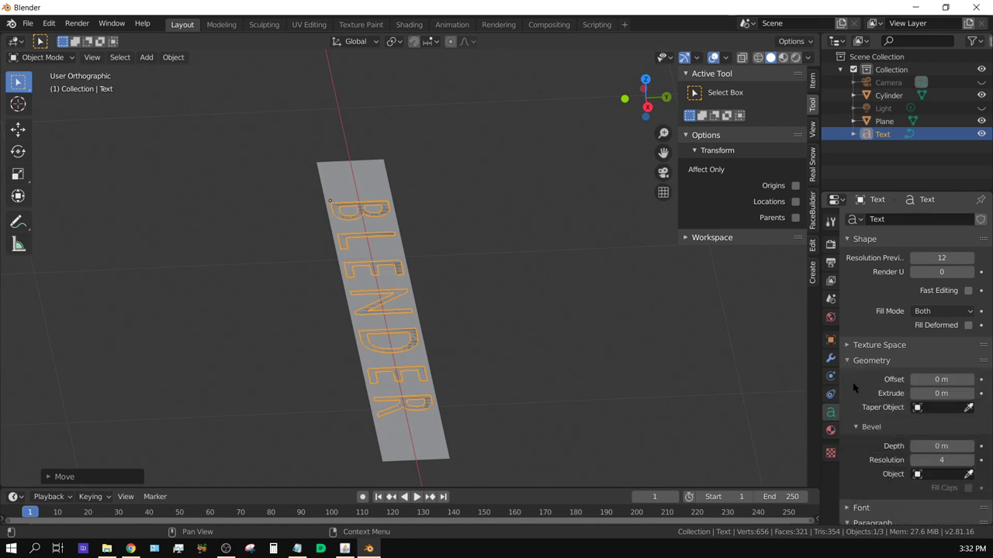
click(930, 394)
text(0.1)
key(Return)
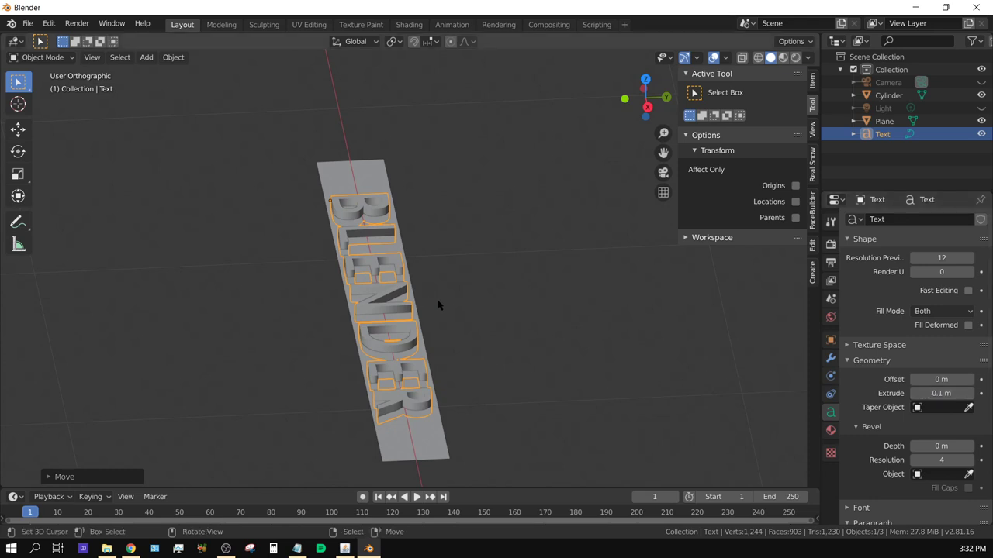
Step: Convert the extruded "B L E N D E R" text object to a mesh
middle_drag(436, 305, 438, 276)
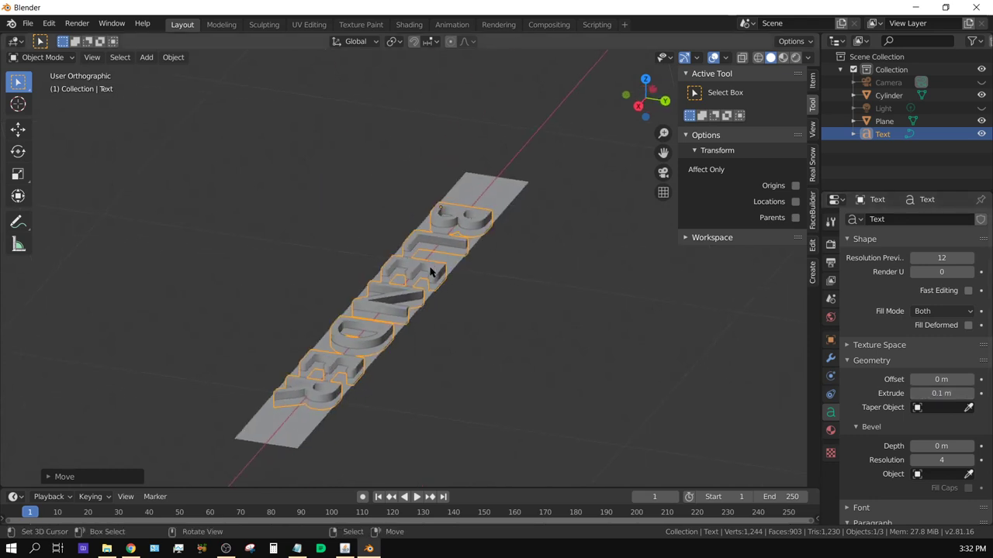
click(174, 59)
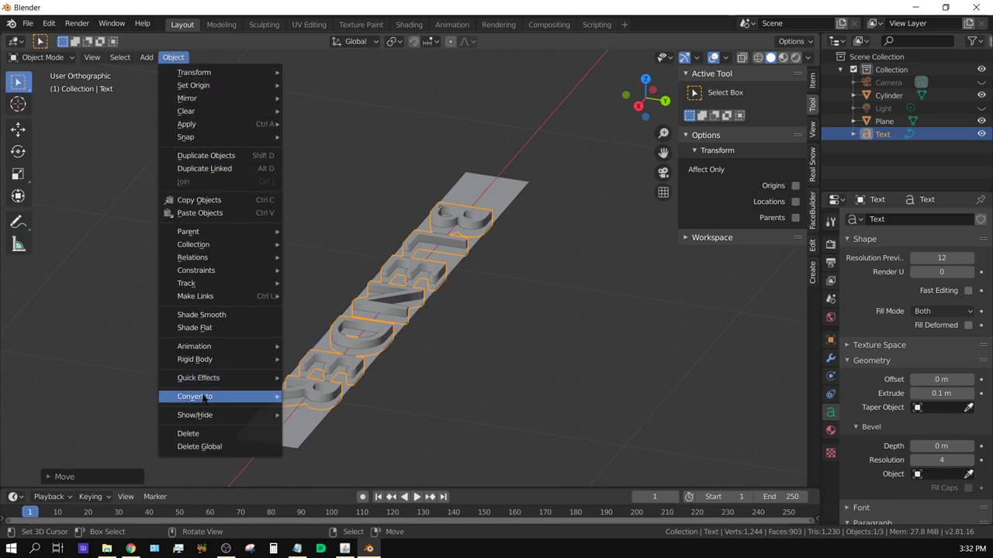
mouse_move(205, 398)
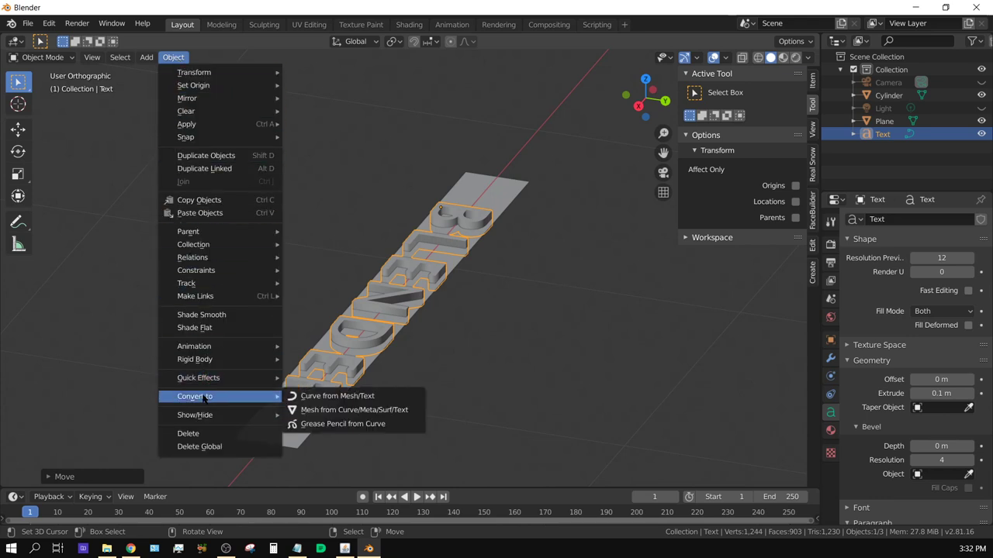
click(374, 412)
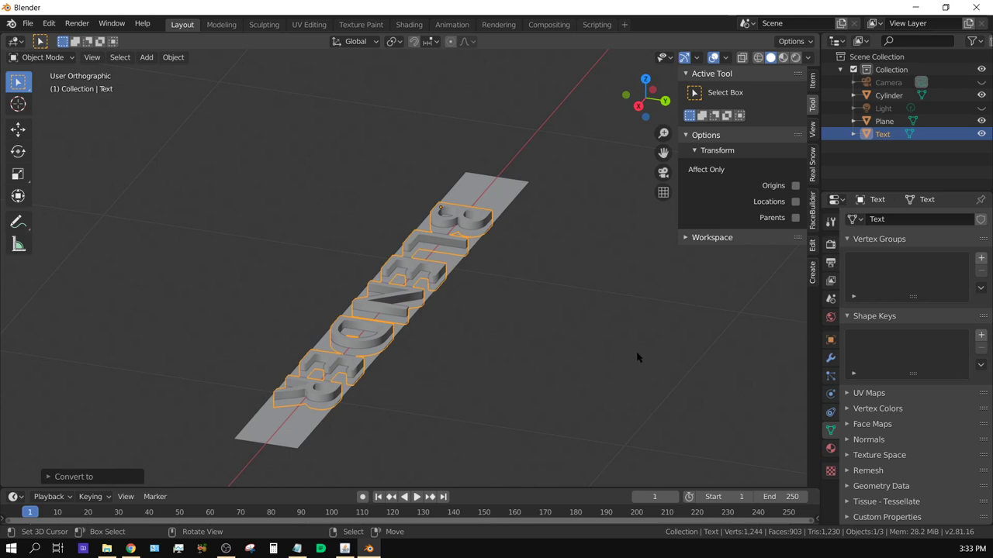
Step: Cut the lettering out of the strip plane with a Boolean Difference modifier targeting the Text object, and apply it
click(497, 197)
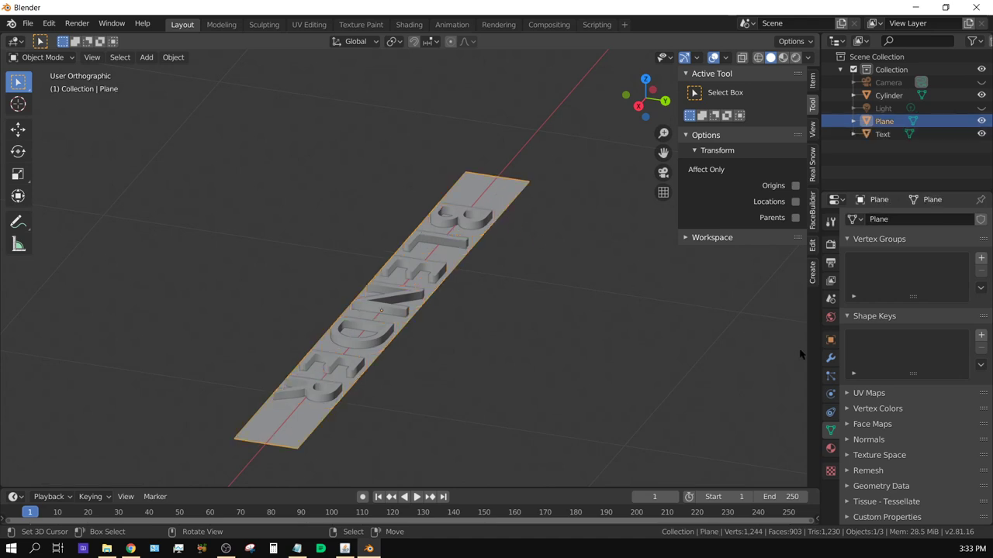
click(831, 358)
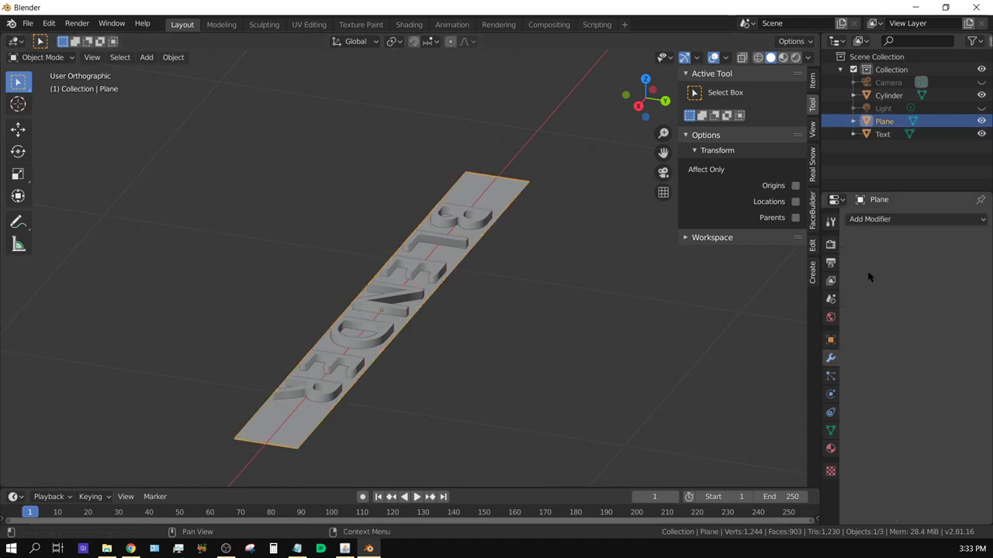
click(880, 220)
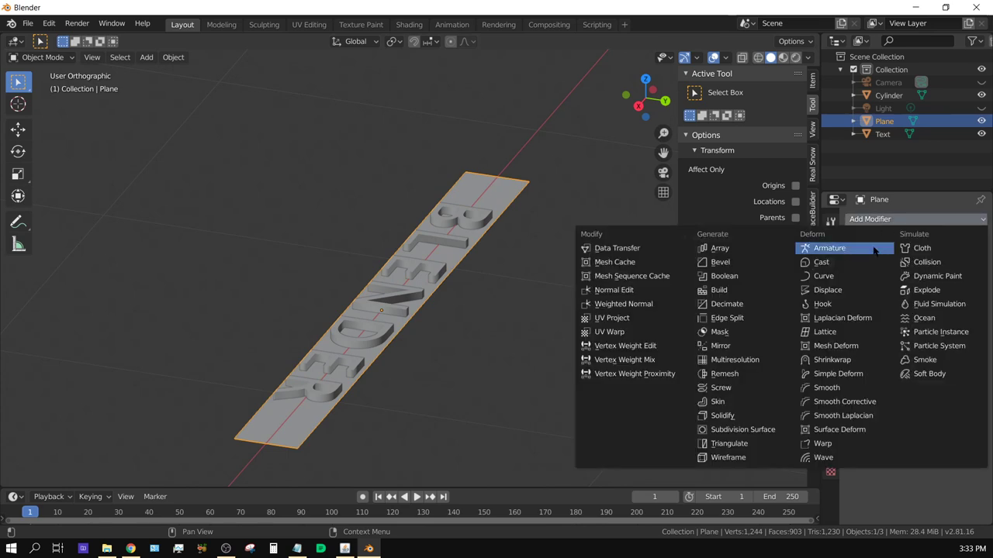
click(733, 278)
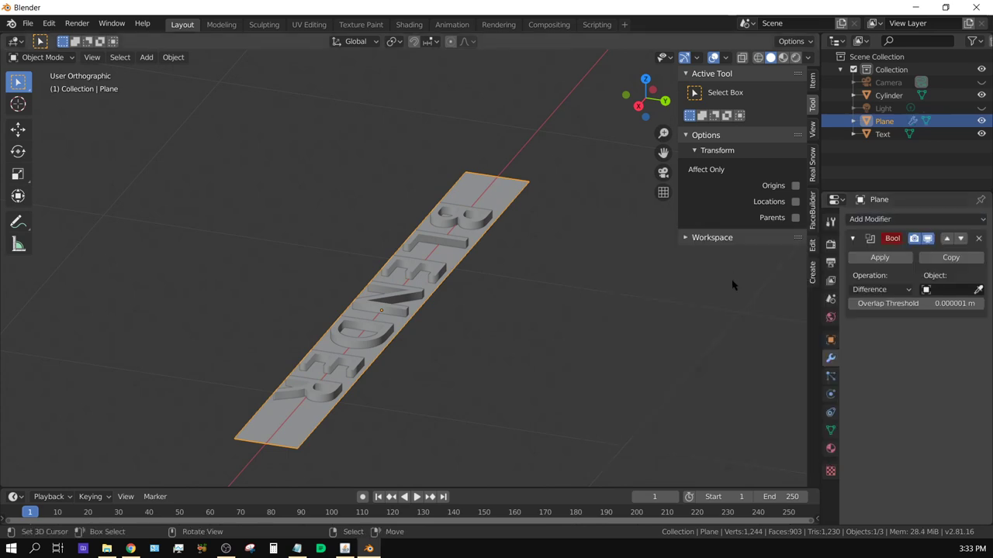
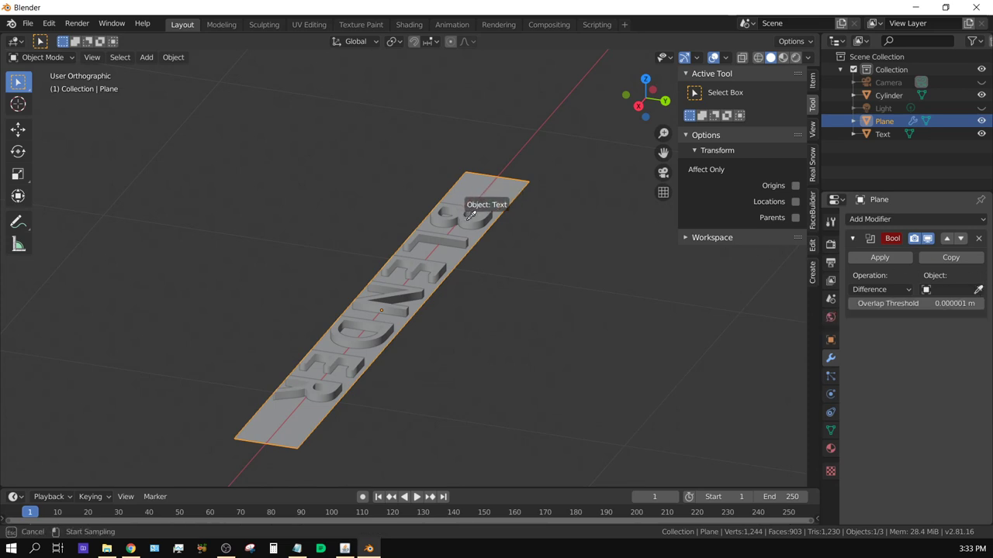
click(470, 216)
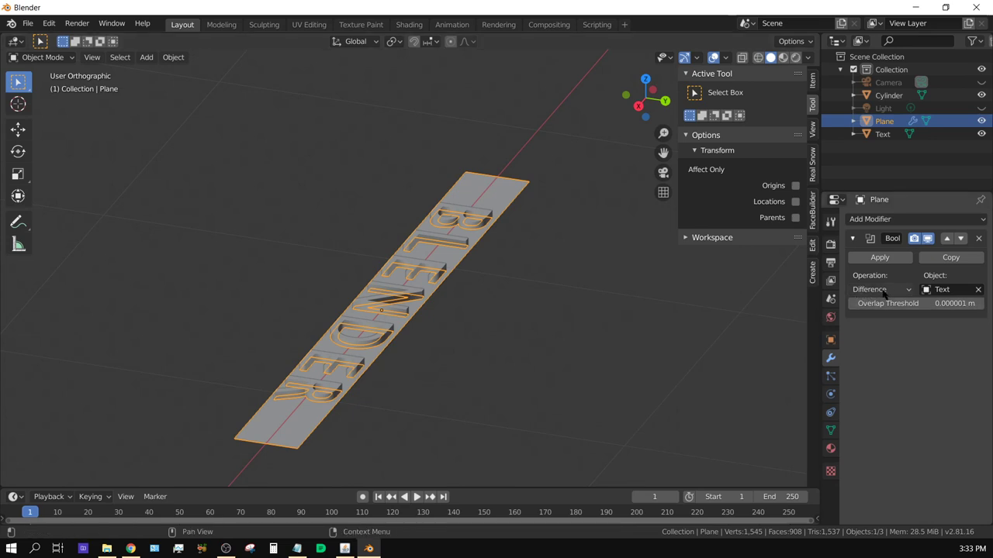
click(882, 260)
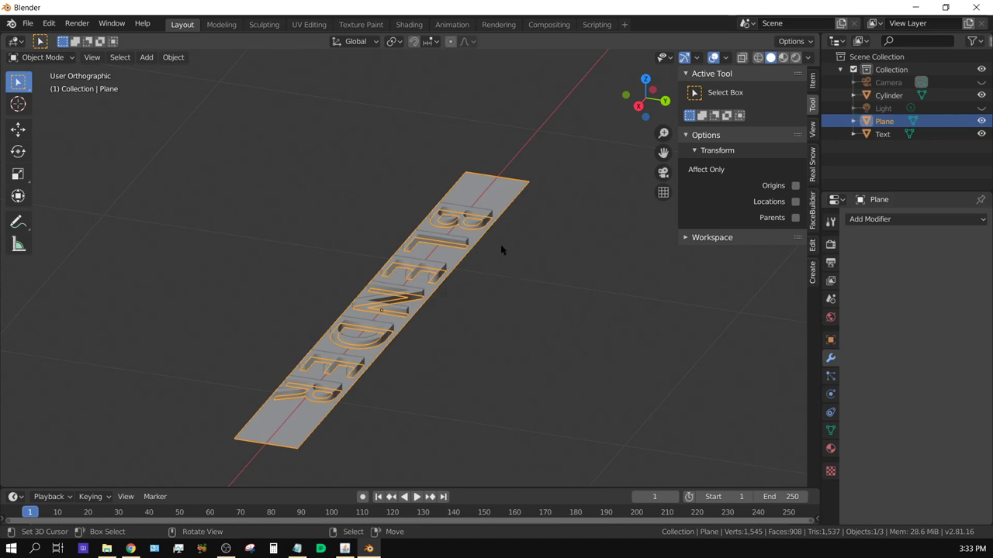
Step: Move the text mesh along the Y axis, clear of the strip plane
click(480, 224)
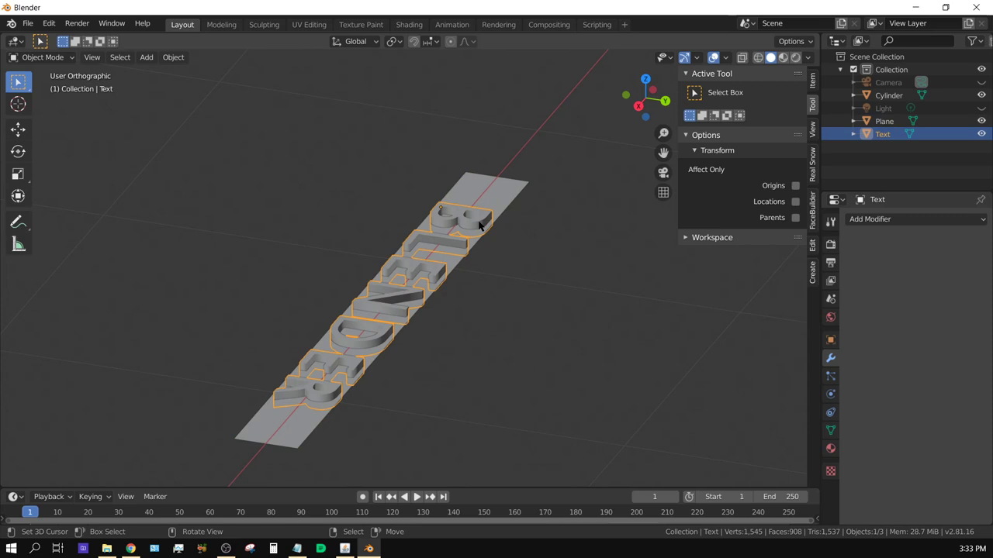
key(g)
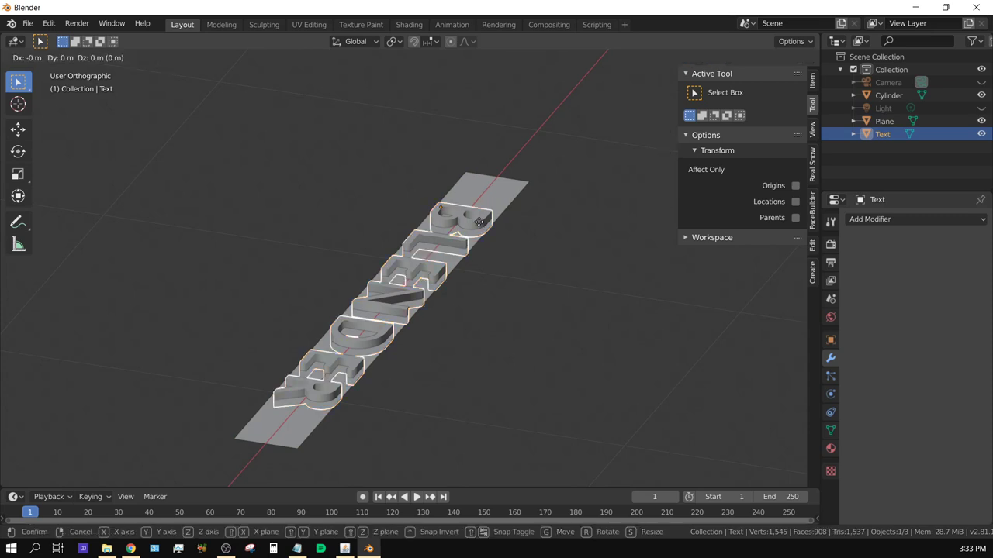
key(y)
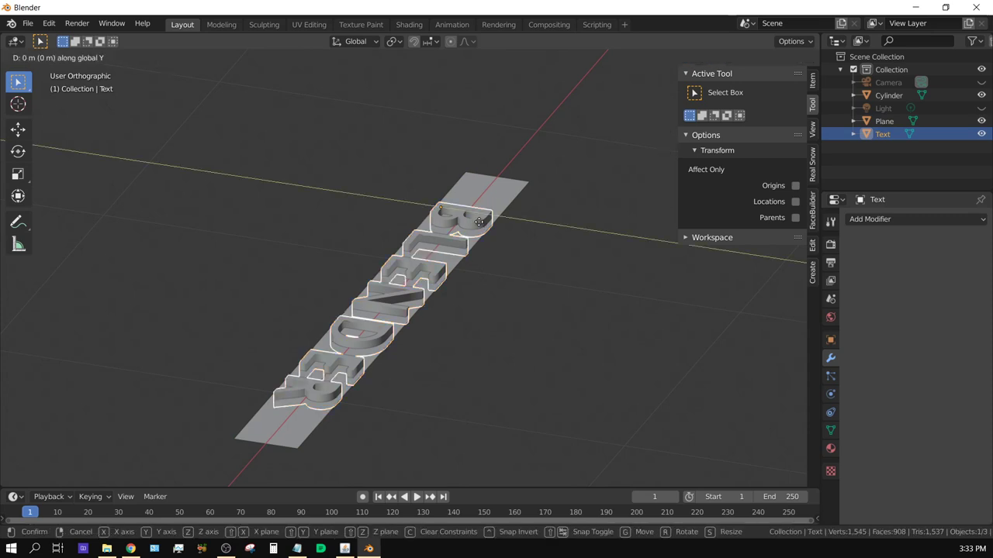
click(765, 350)
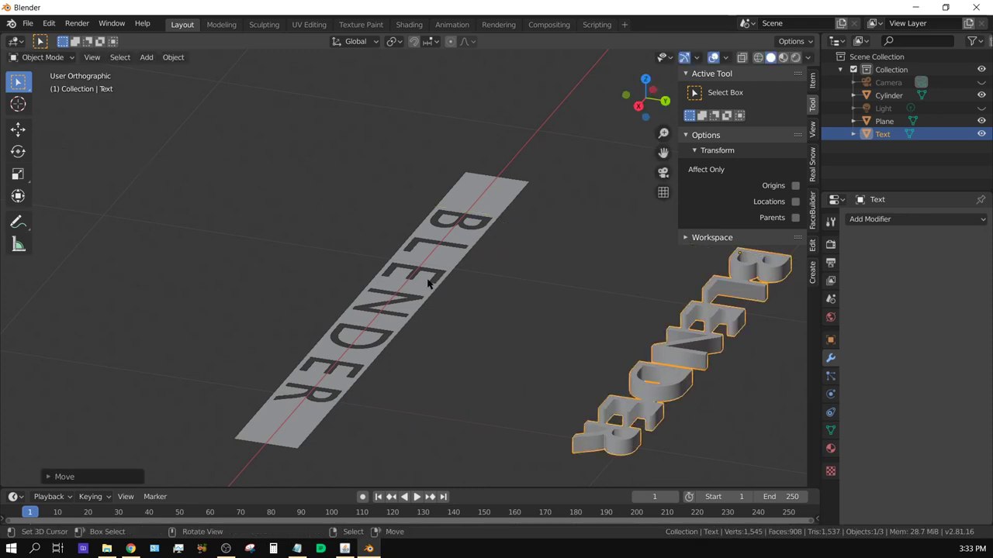
Step: Tessellate the cut-out strip plane as component over the cylinder as base with the Tissue tools, with Merge enabled
mouse_move(388, 339)
middle_down()
mouse_move(488, 361)
mouse_move(506, 415)
mouse_move(442, 222)
mouse_move(428, 337)
mouse_move(459, 381)
mouse_move(473, 229)
mouse_move(475, 327)
mouse_move(446, 359)
mouse_move(383, 315)
mouse_move(467, 360)
mouse_move(353, 341)
mouse_move(404, 350)
middle_up()
click(428, 337)
scroll(383, 315, down, 6)
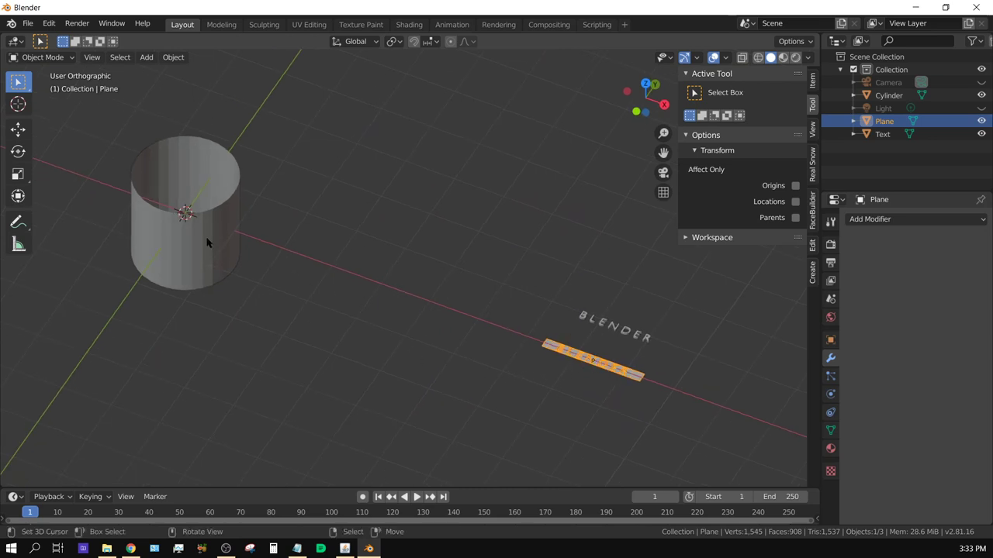
shift+middle_drag(337, 319, 422, 321)
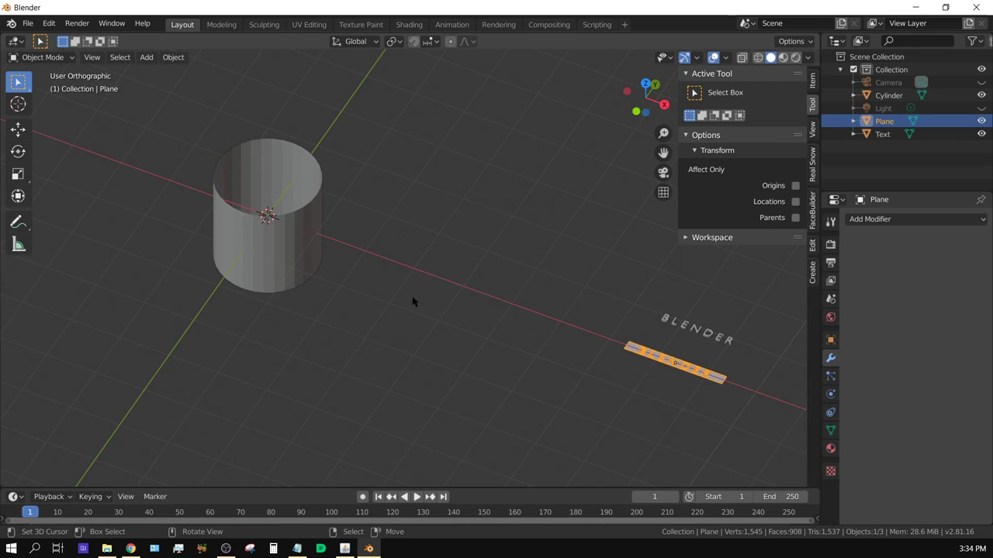
shift+click(295, 248)
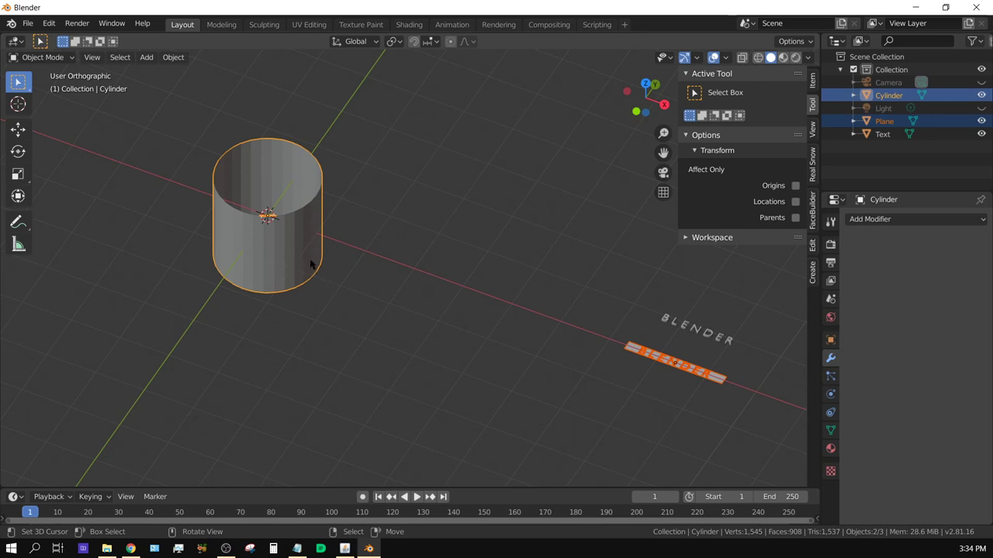
click(649, 354)
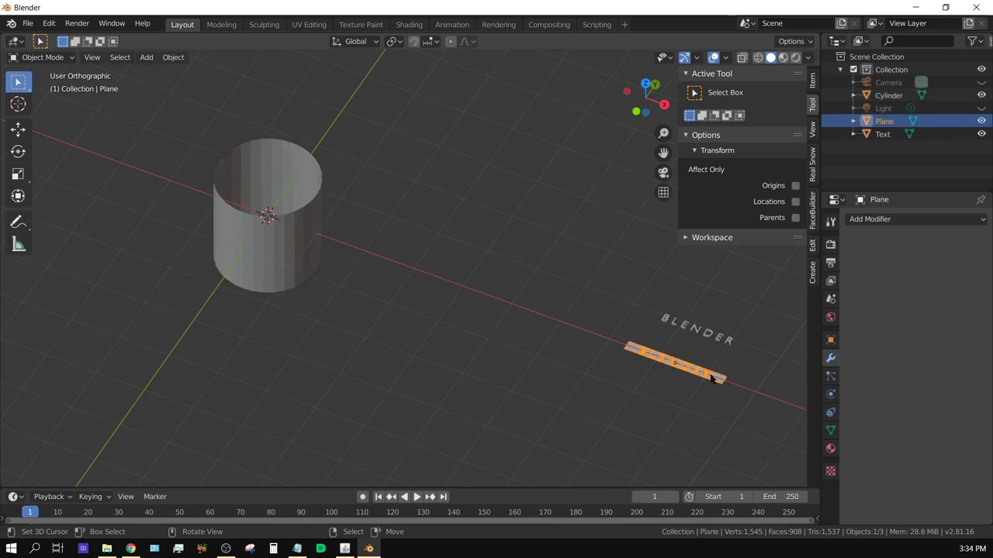
shift+click(290, 246)
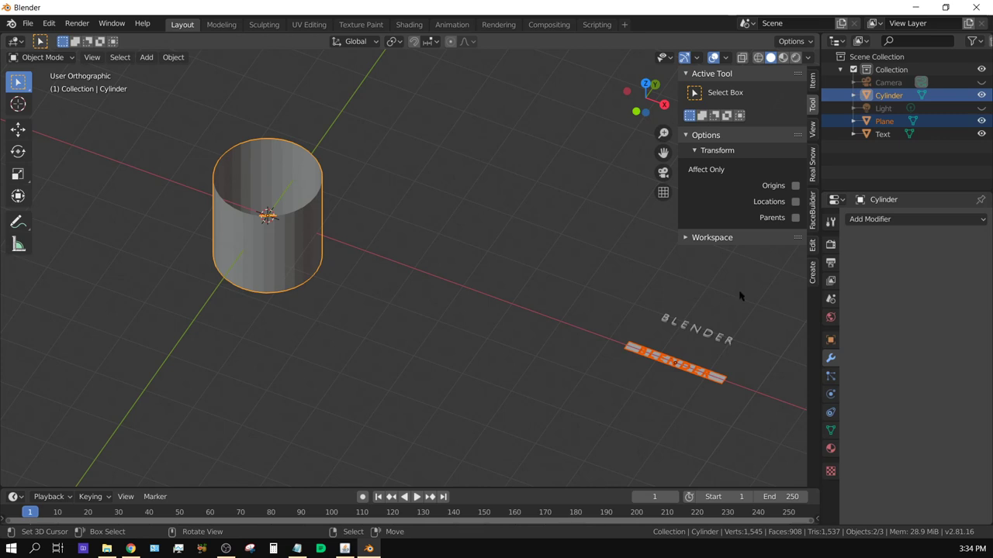
click(812, 247)
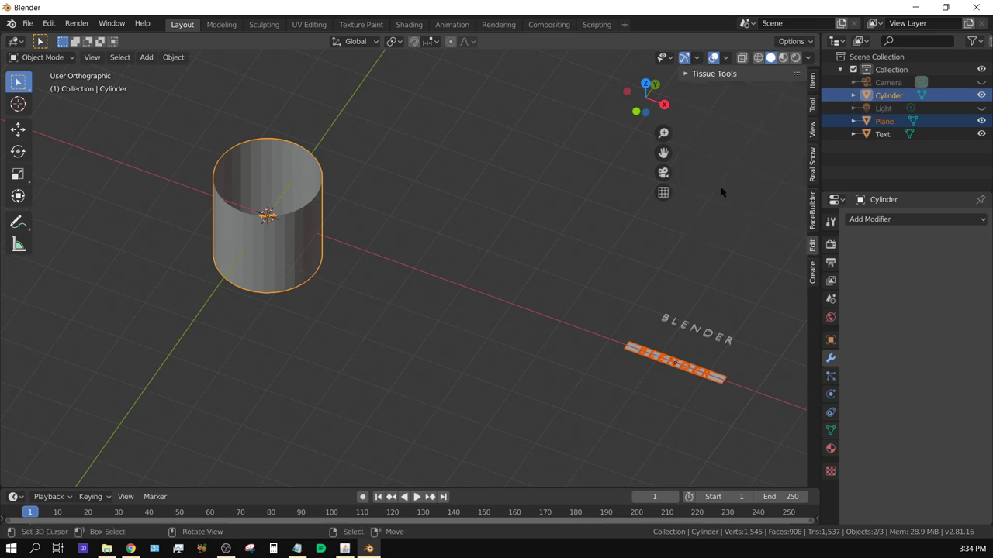
click(686, 74)
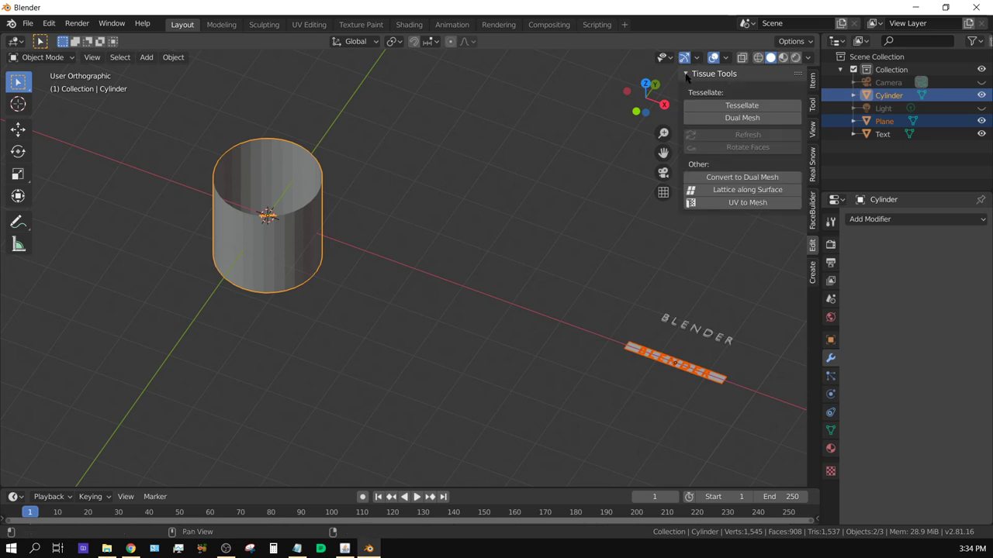
click(746, 109)
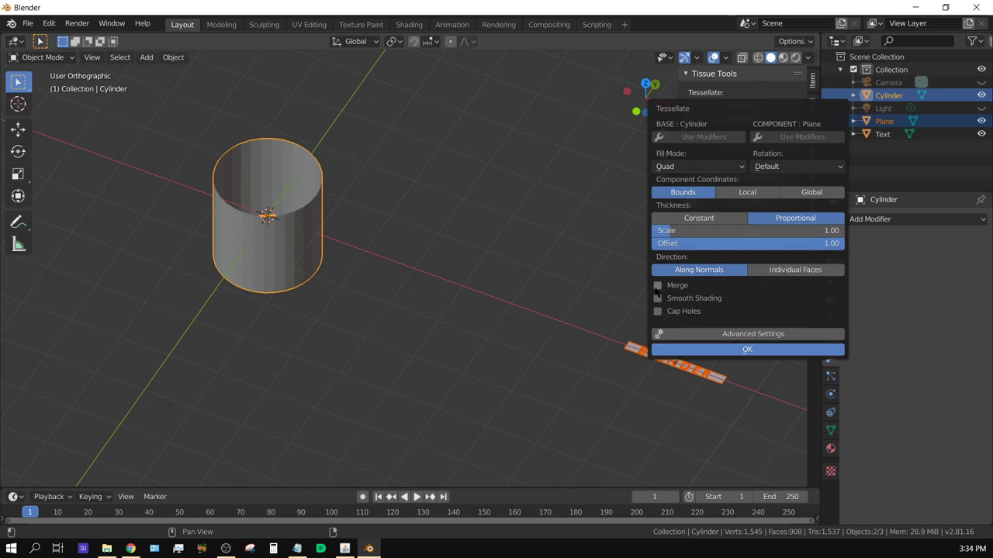
click(658, 285)
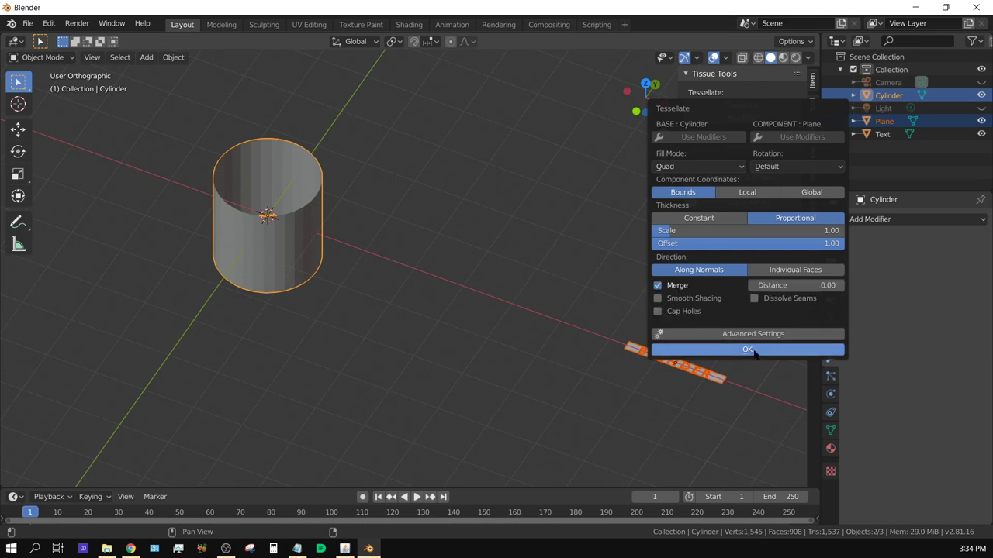
click(749, 350)
Step: Move the tessellated cylinder along the X axis so it stands beside the original cylinder
middle_drag(348, 427, 581, 362)
scroll(351, 371, up, 5)
scroll(581, 361, down, 4)
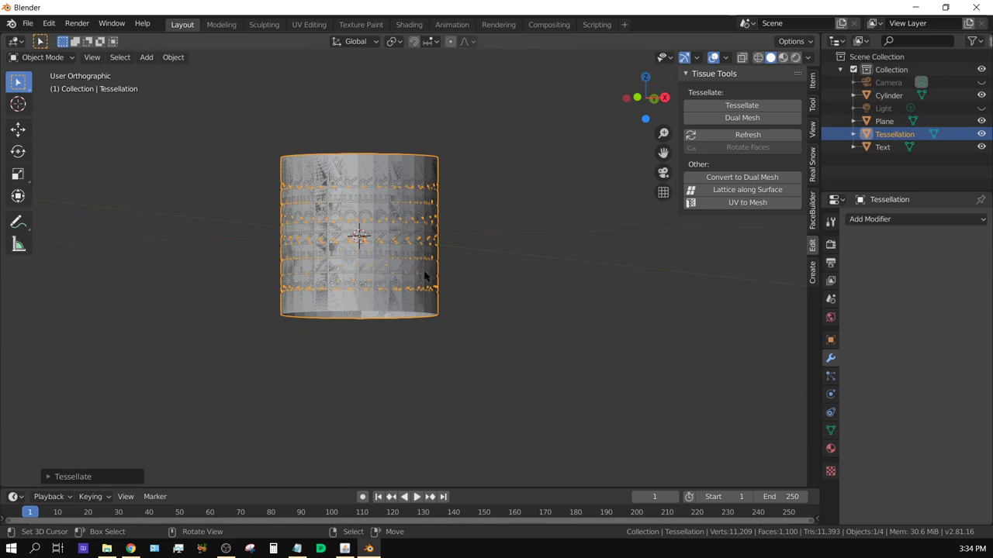
middle_drag(434, 318, 479, 361)
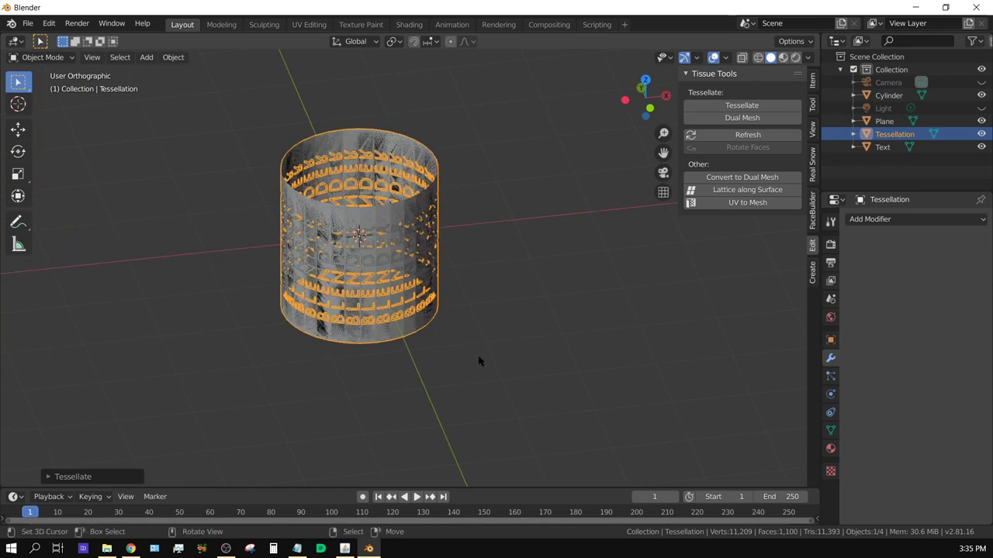
key(g)
key(x)
click(279, 357)
middle_drag(279, 357, 193, 339)
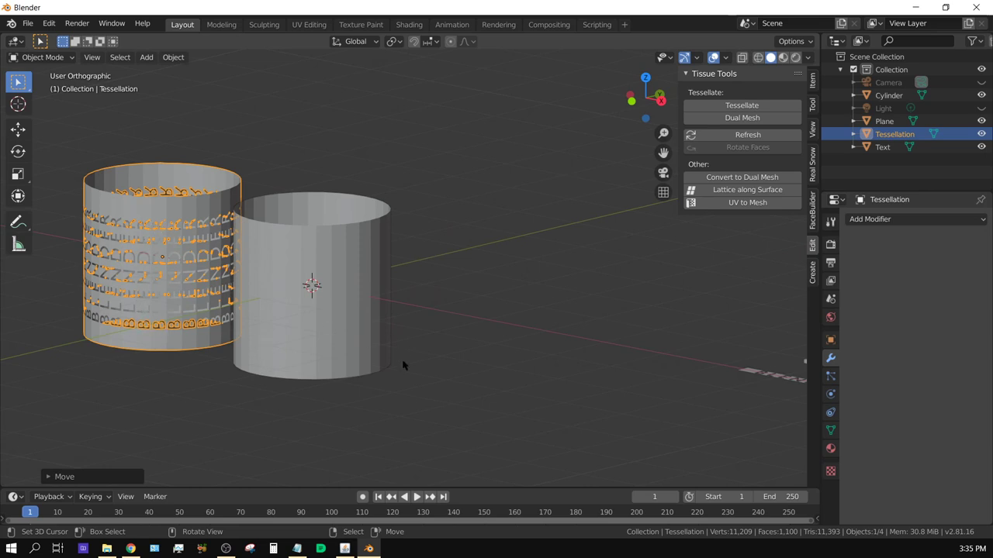
Step: Delete the original cylinder, the strip plane and the text mesh, keeping only the tessellated object
scroll(403, 365, down, 4)
middle_drag(441, 361, 488, 384)
click(403, 293)
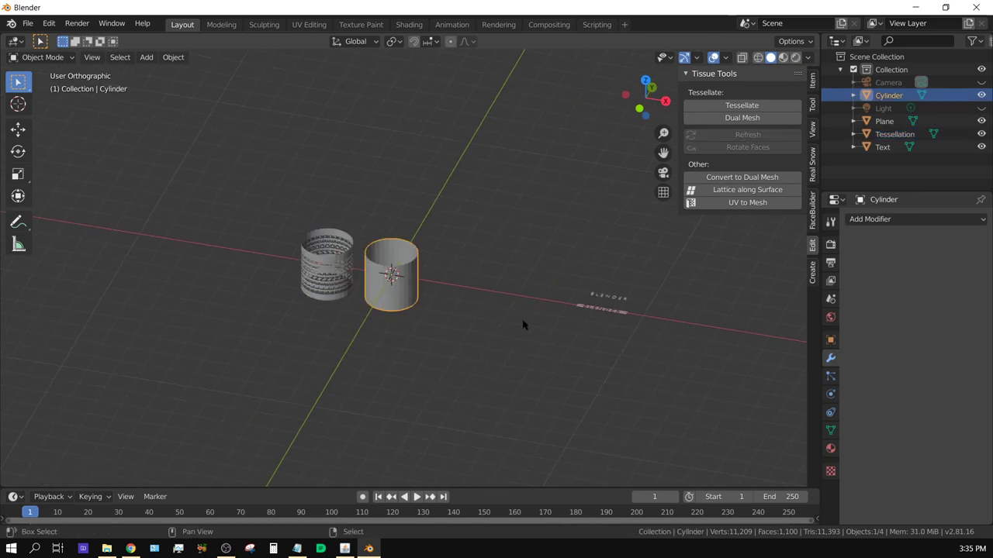
shift+click(610, 308)
shift+click(609, 296)
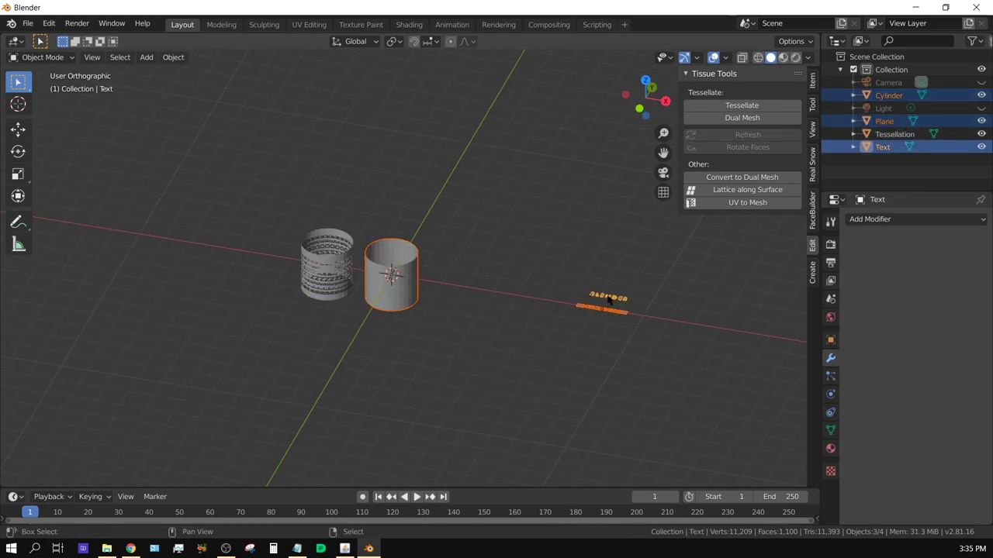
key(Delete)
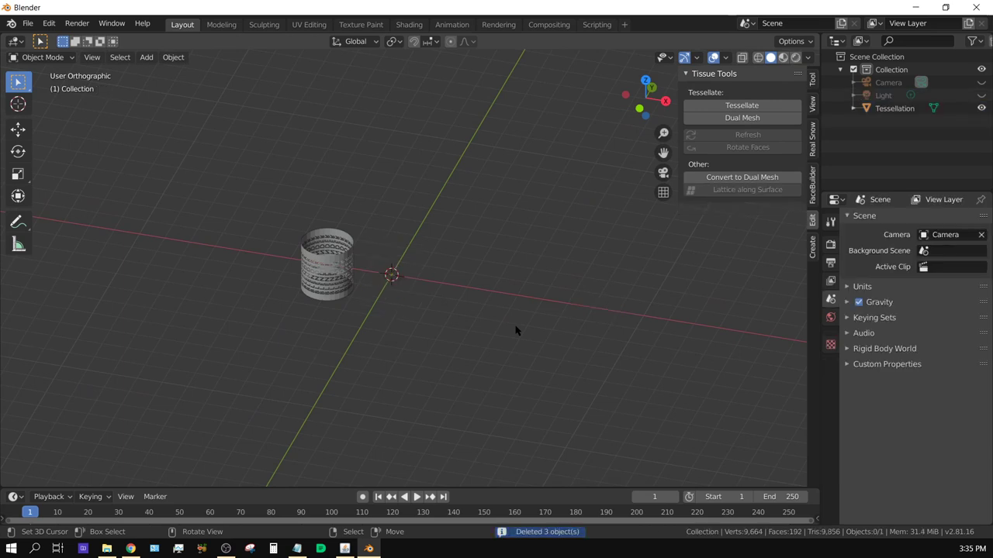
Step: Select the top open edge loop of the tessellated cylinder in edit mode and fill it with a face
click(317, 265)
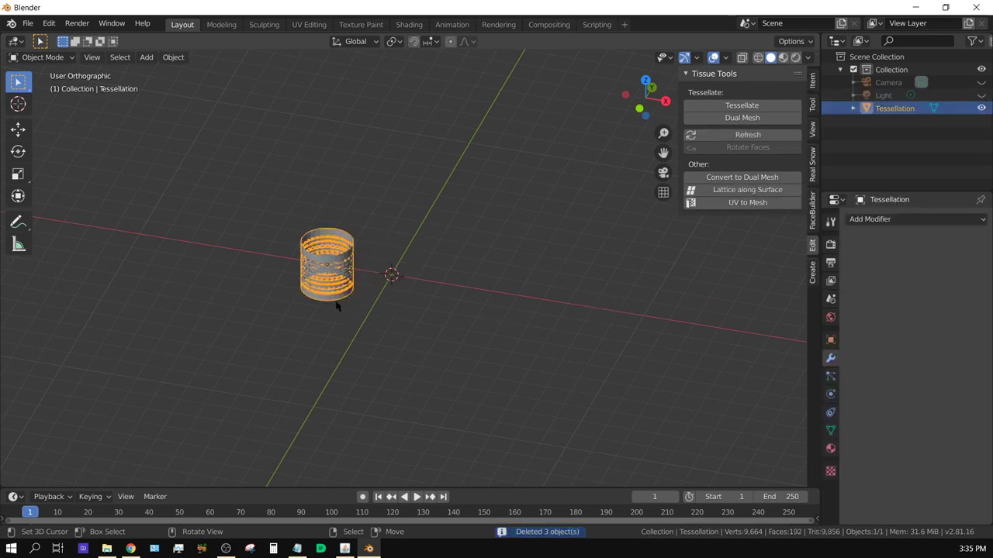
key(Tab)
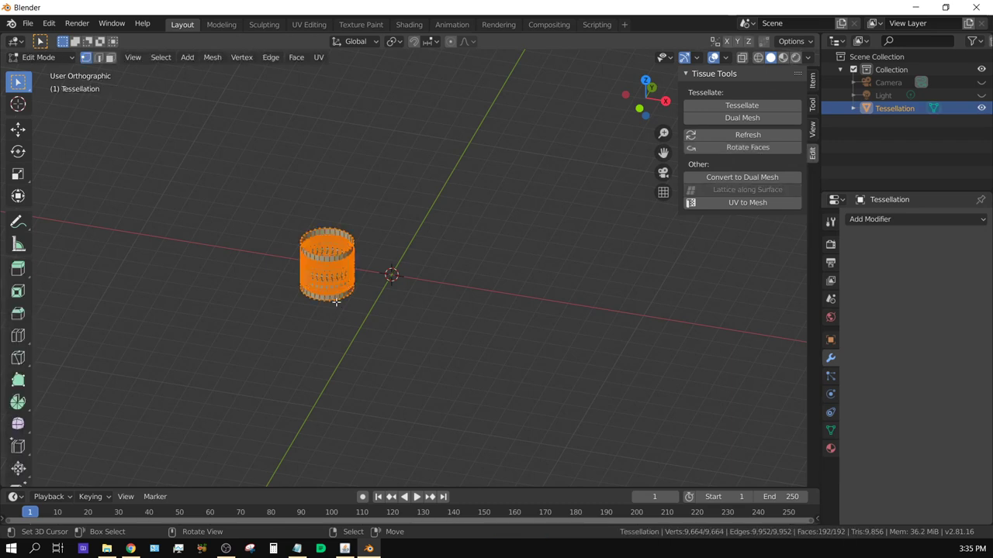
click(98, 58)
scroll(267, 318, up, 6)
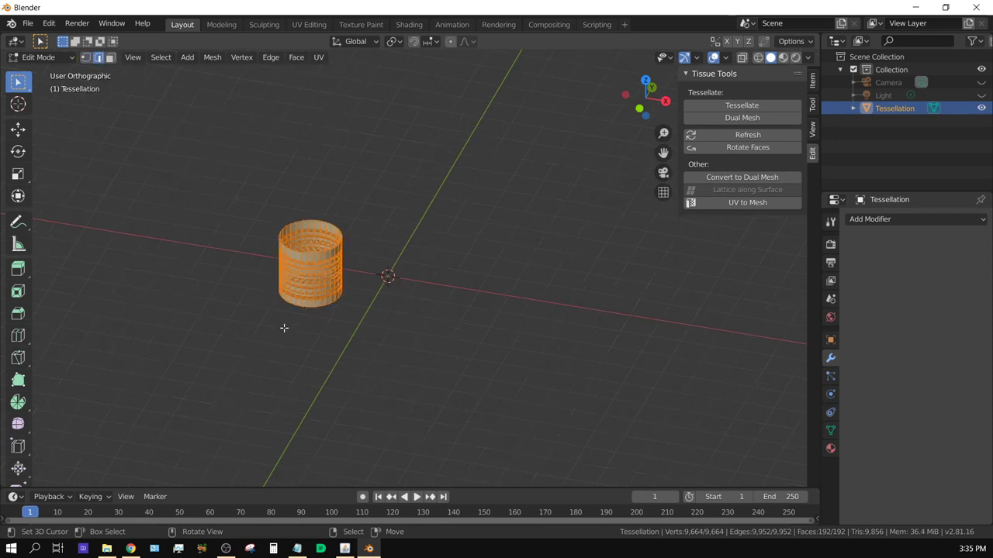
shift+middle_drag(254, 308, 517, 348)
scroll(456, 225, up, 4)
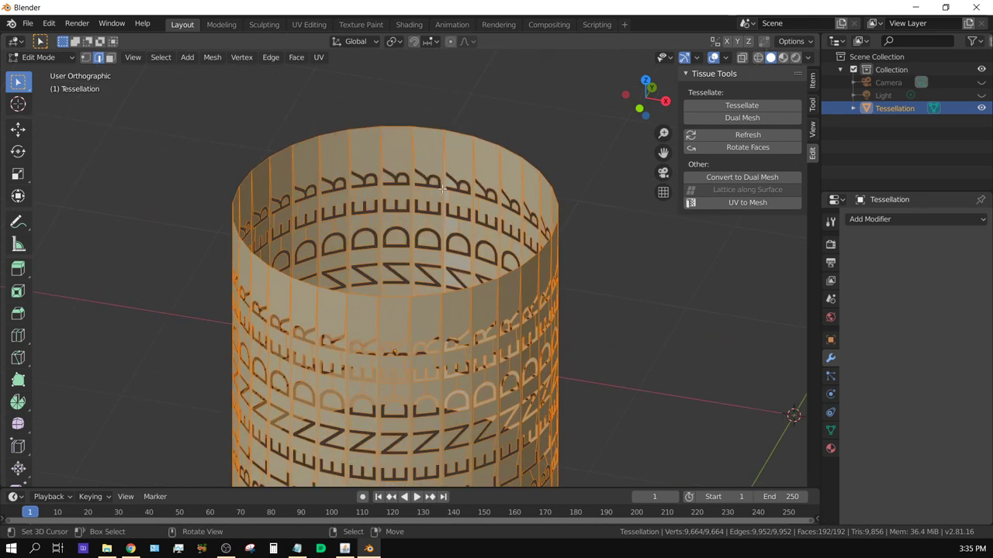
click(426, 127)
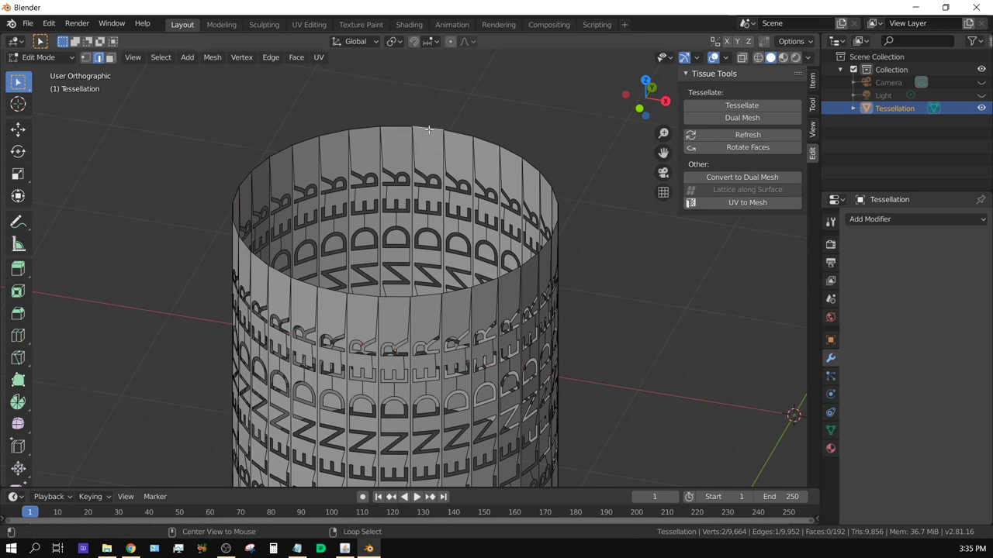
alt+click(429, 129)
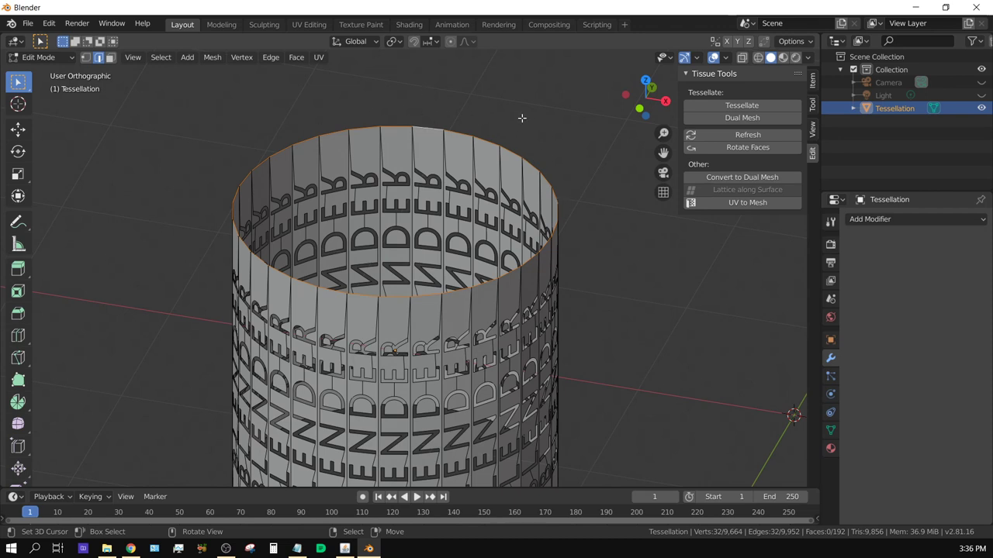
key(f)
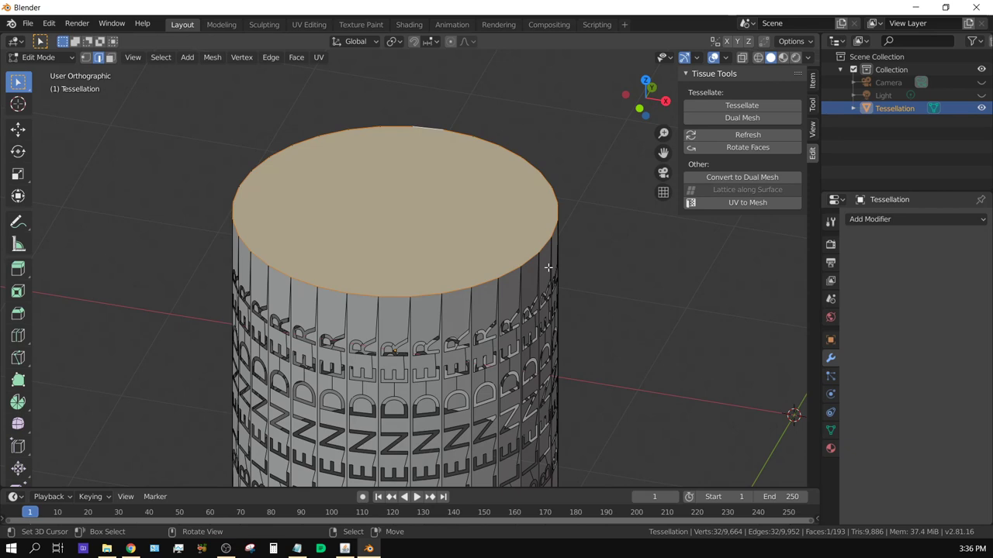
Step: Fill the cylinder's bottom open edge loop with a face and return to object mode
shift+middle_drag(597, 395, 362, 350)
click(373, 347)
key(alt)
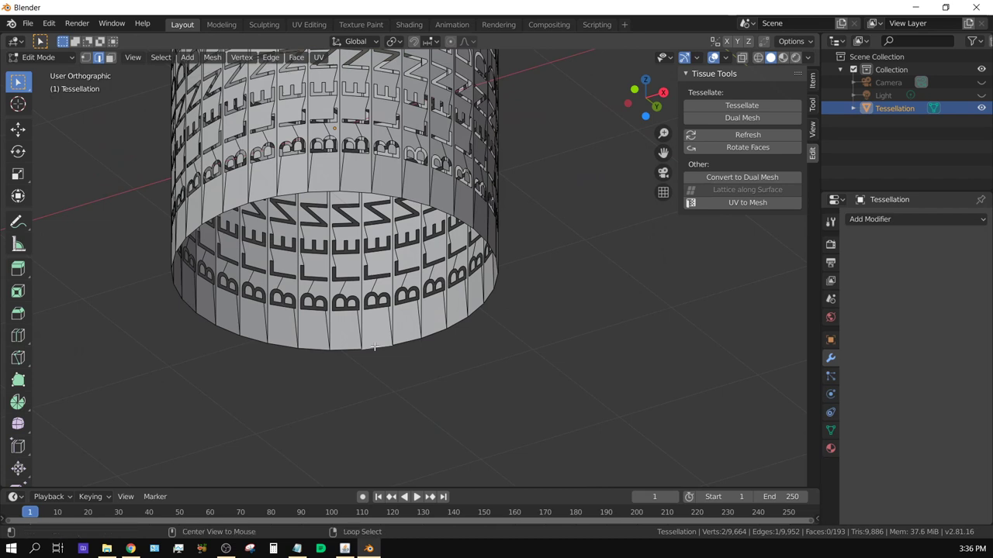
alt+click(374, 347)
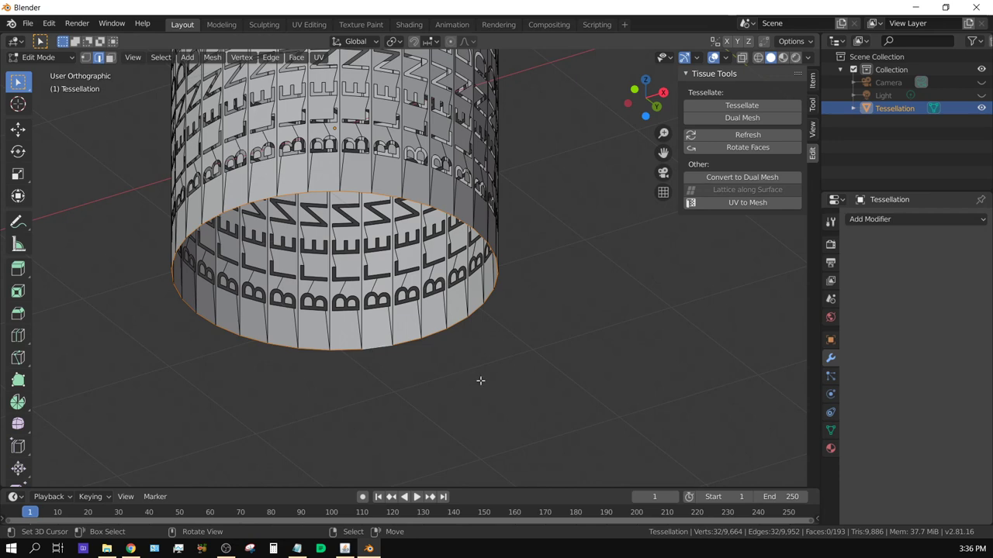
key(f)
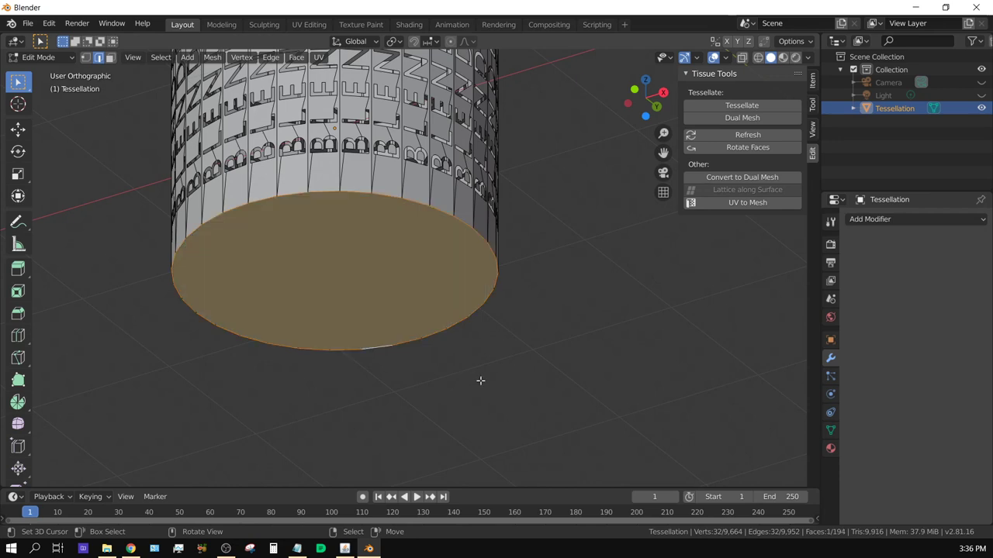
scroll(506, 349, down, 6)
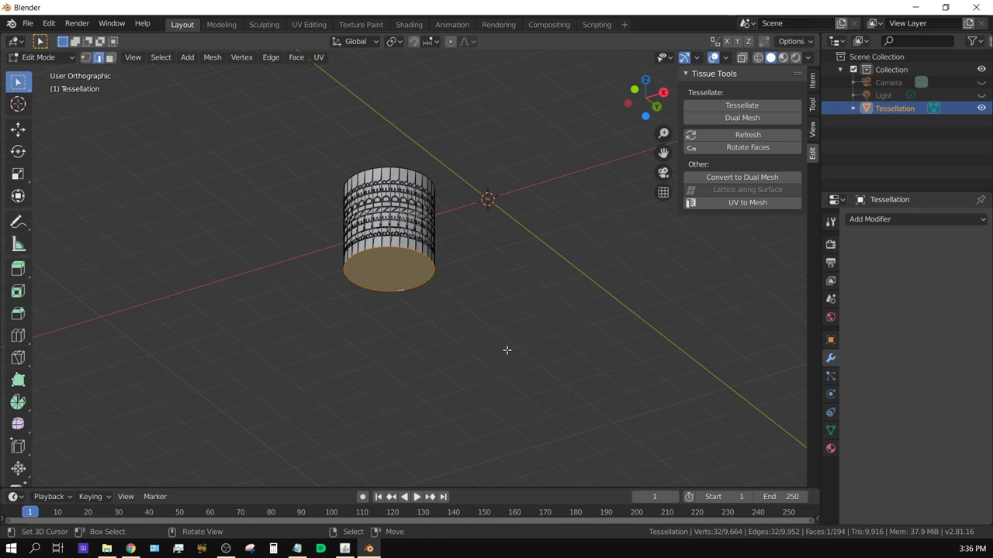
key(Tab)
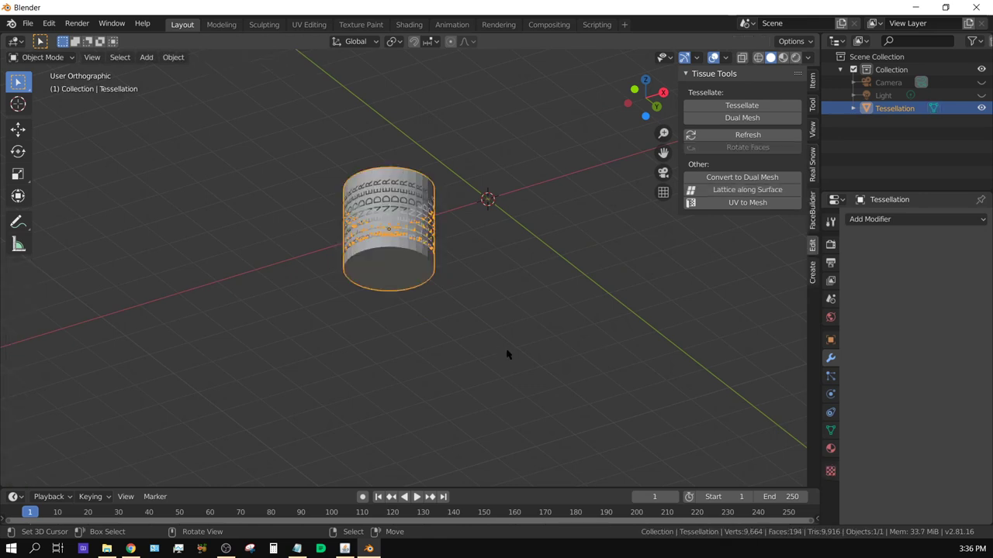
Step: Rotate the capped cylinder 90 degrees about the X axis so it lies on its side
key(1)
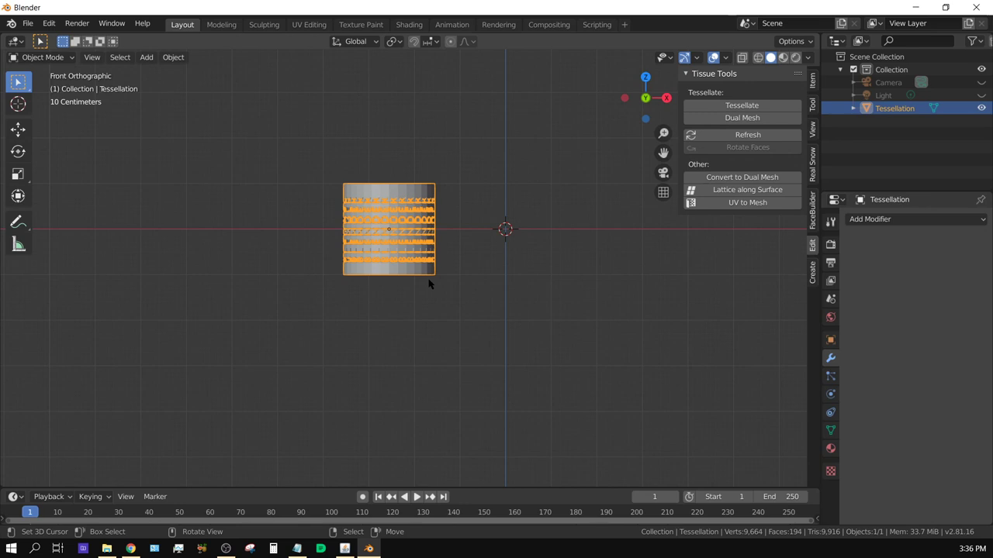
text(rx90)
key(Return)
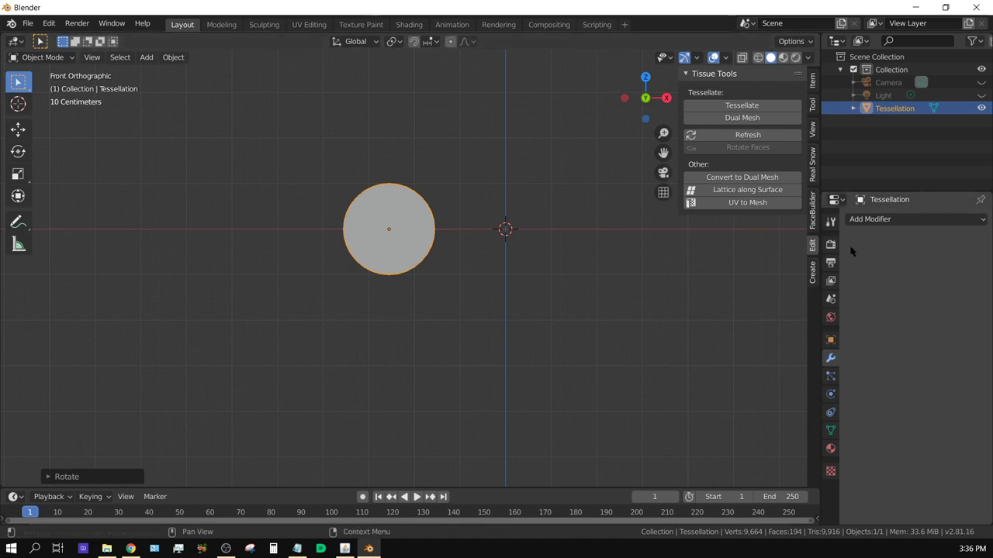
middle_drag(534, 315, 477, 355)
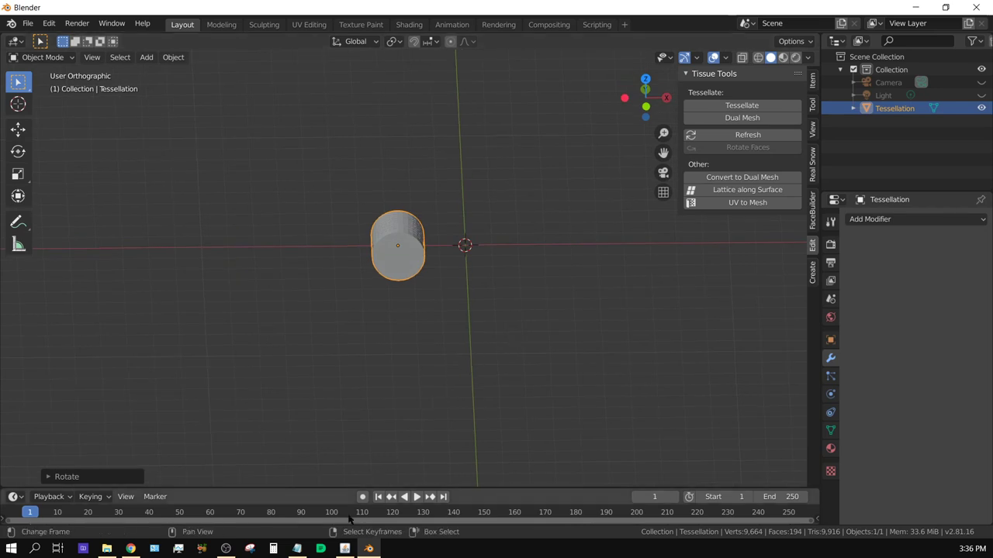
Step: Add a mesh plane at the world origin and scale it up into a ground surface much larger than the cylinder
click(146, 58)
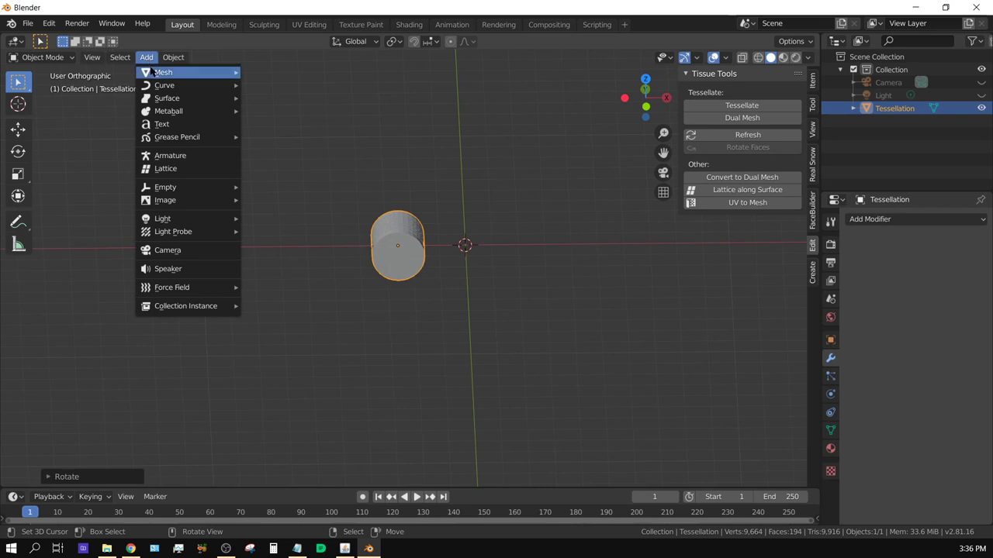
mouse_move(163, 72)
click(294, 73)
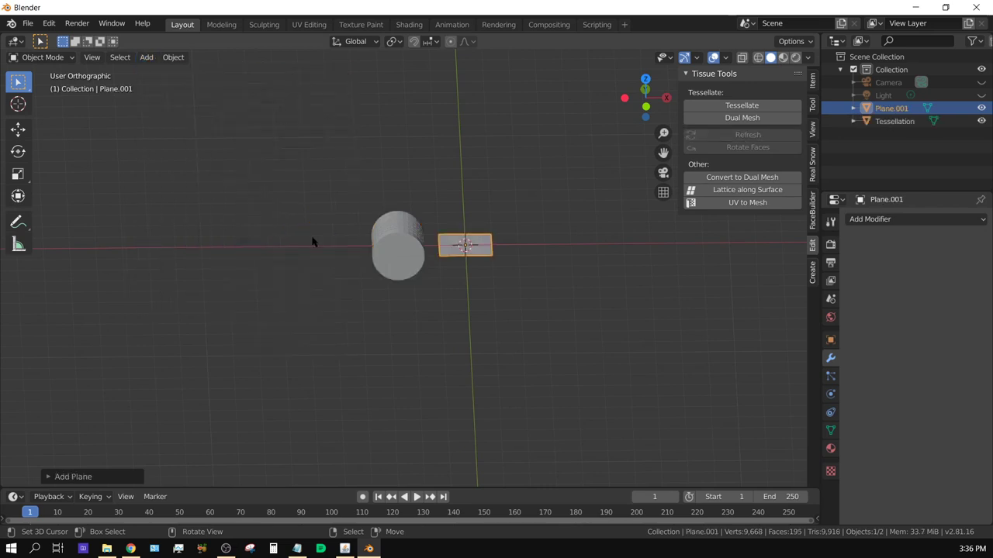
key(s)
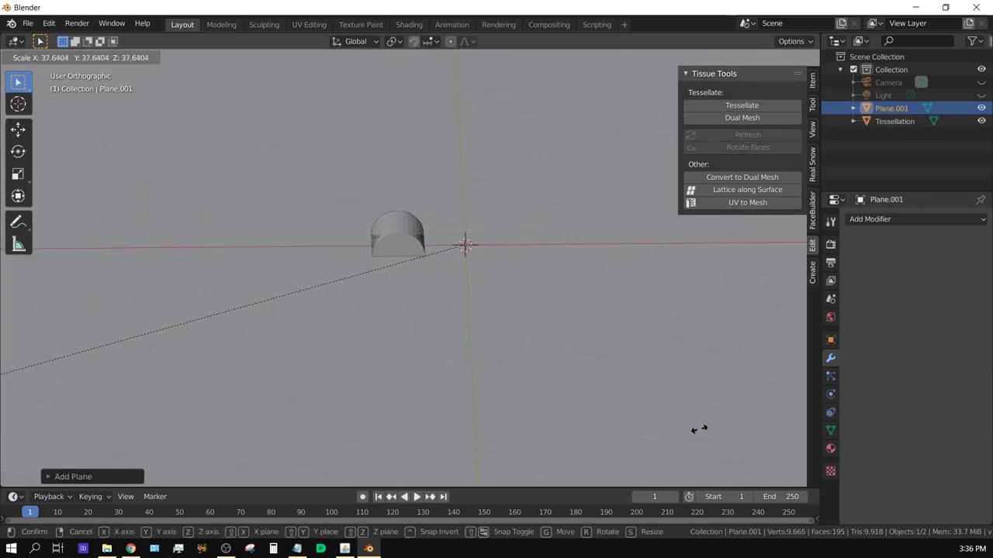
click(558, 248)
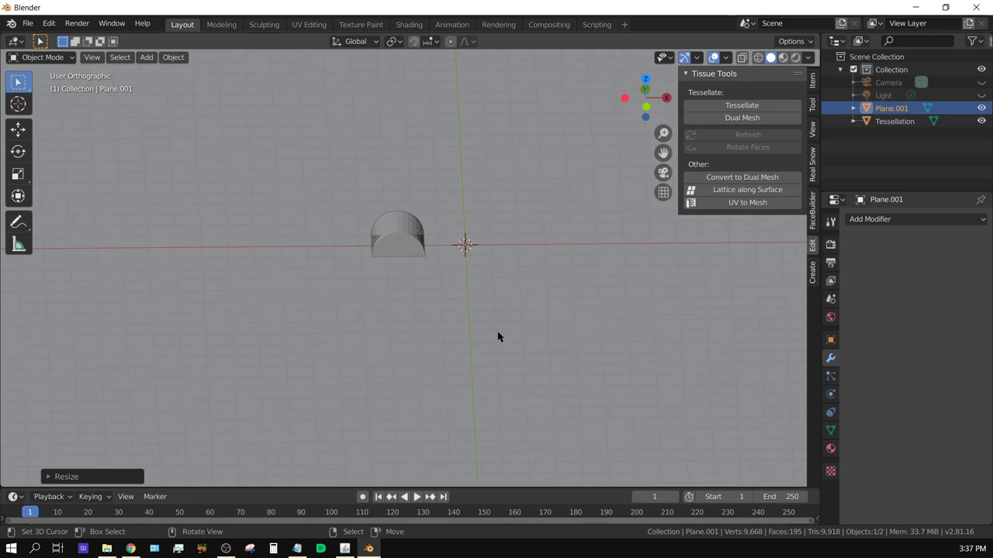
Step: Apply the scale transform to the enlarged plane
key(KP_Decimal)
key(ctrl)
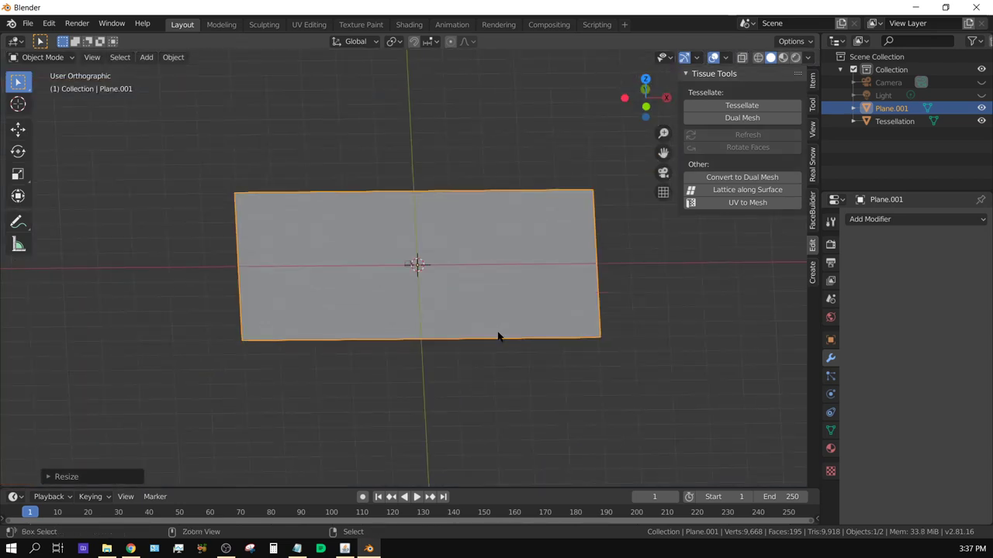
key(ctrl+a)
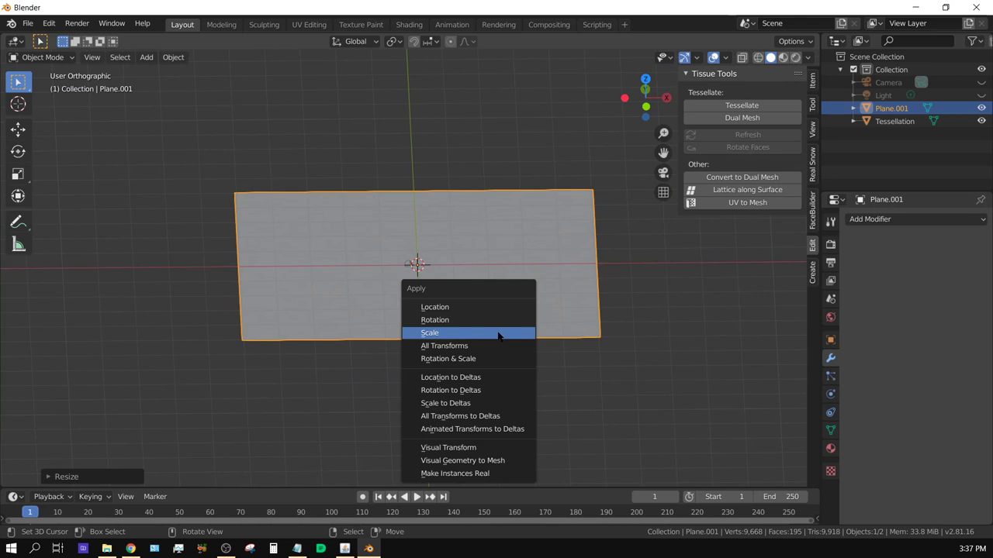
click(499, 335)
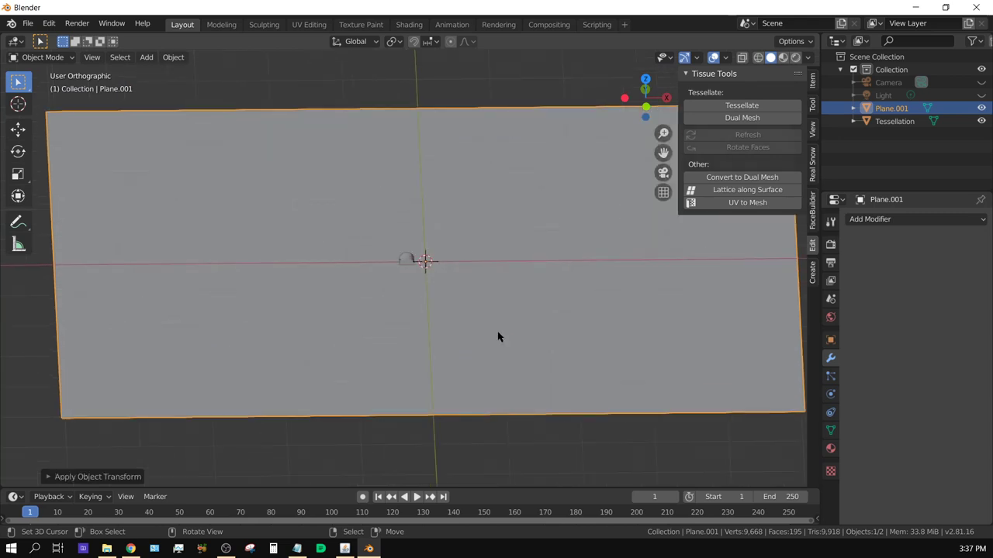
Step: Move the cylinder along X towards the plane's positive X end and raise it along Z above the plane
click(401, 249)
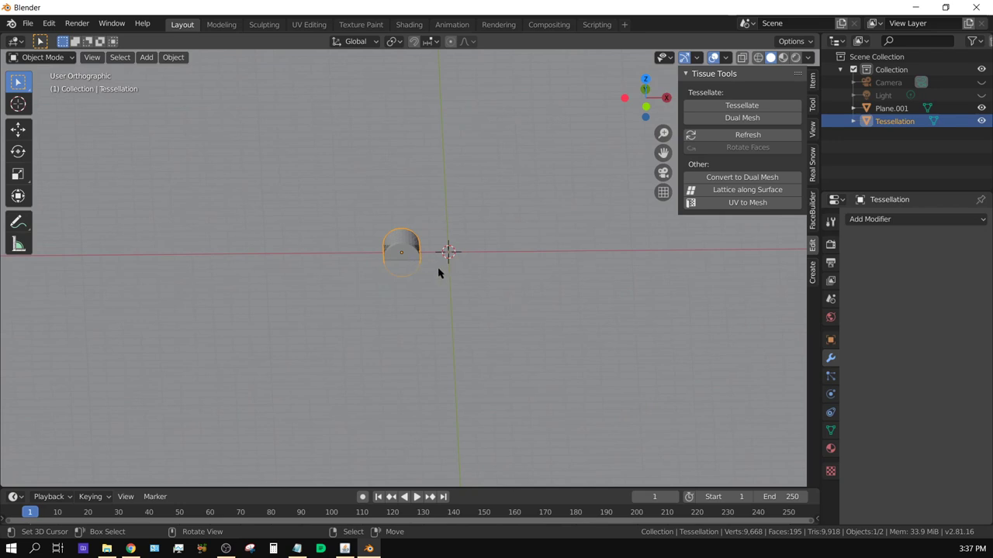
scroll(503, 282, down, 4)
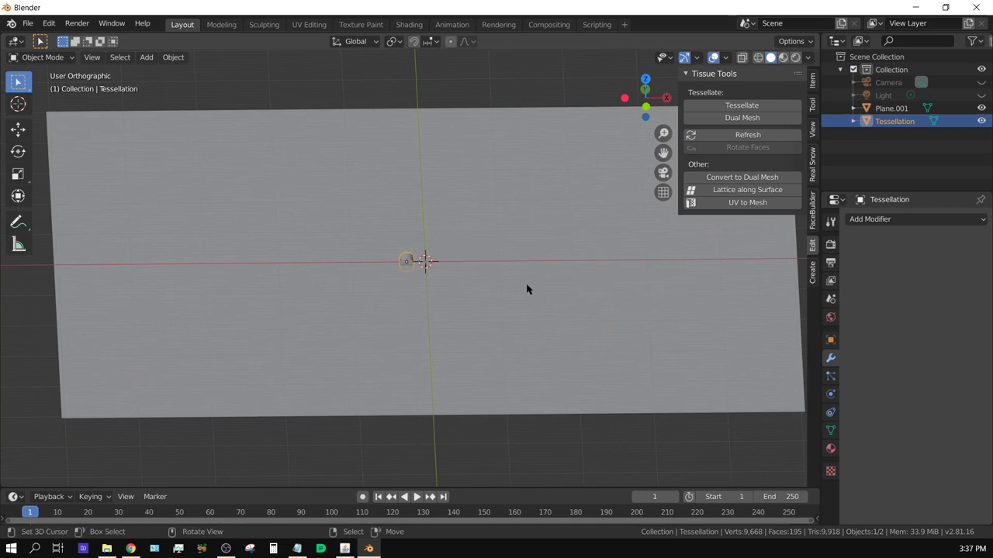
key(g)
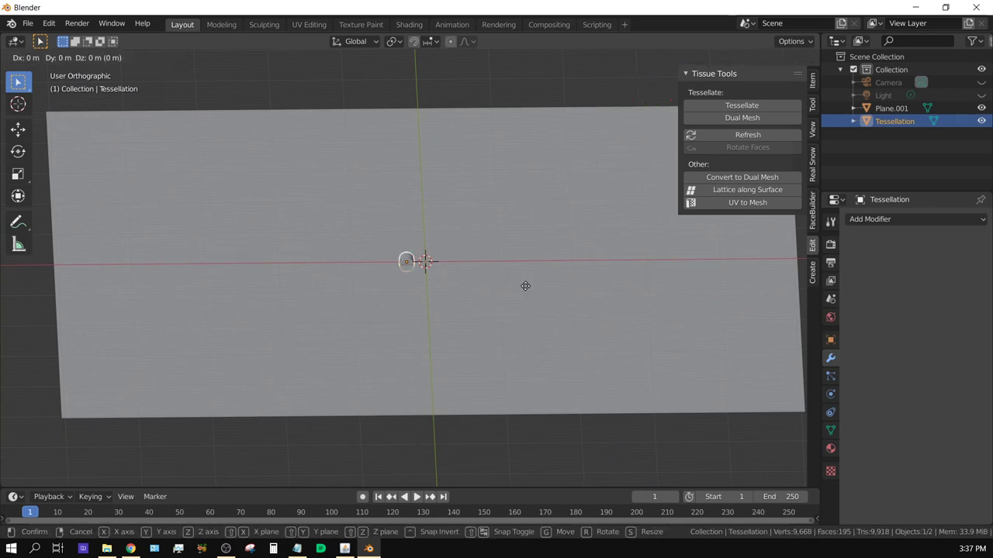
key(x)
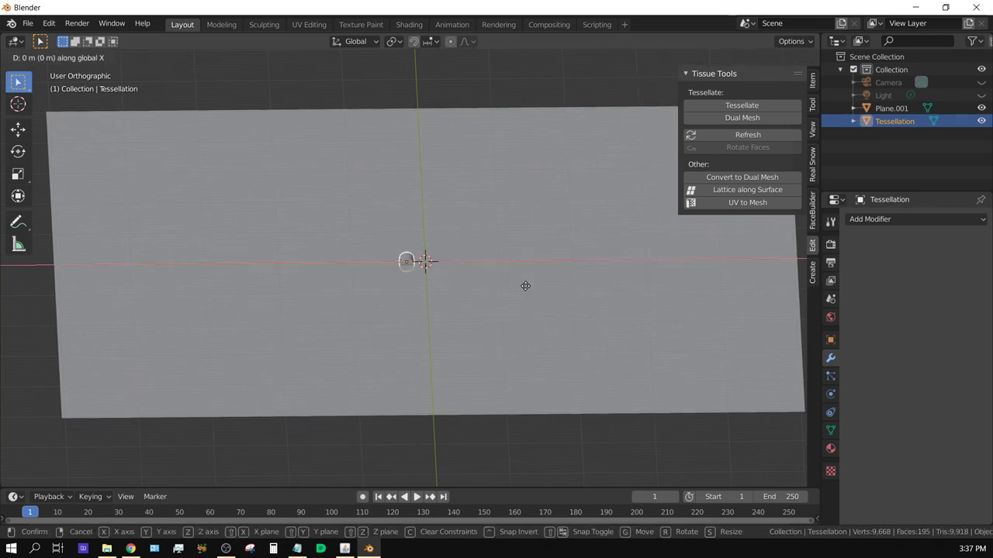
click(769, 288)
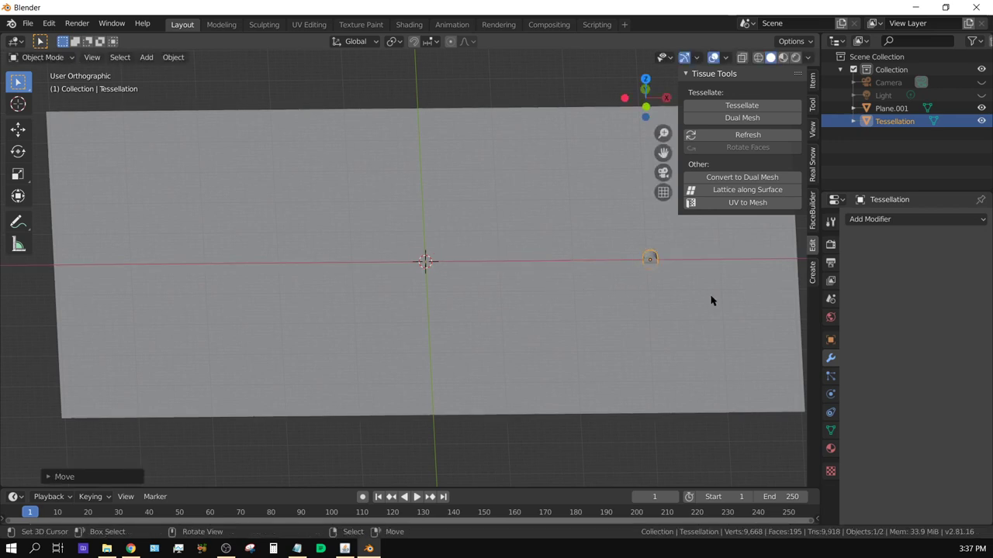
key(g)
key(z)
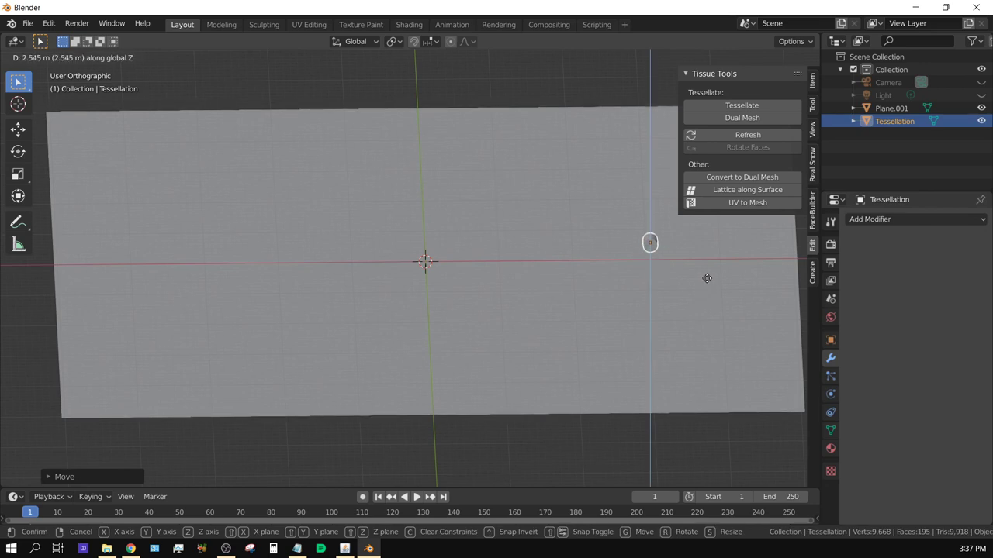
click(707, 269)
Step: Tilt the plane about 6.5 degrees in the front view so its slope reaches the underside of the cylinder
click(641, 322)
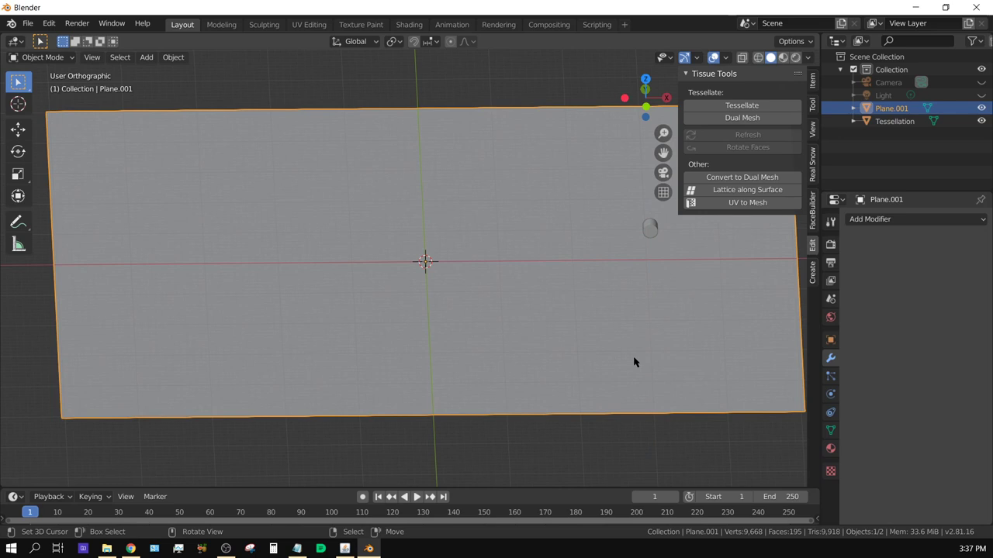
key(KP_1)
shift+middle_drag(700, 313, 523, 368)
scroll(539, 362, up, 4)
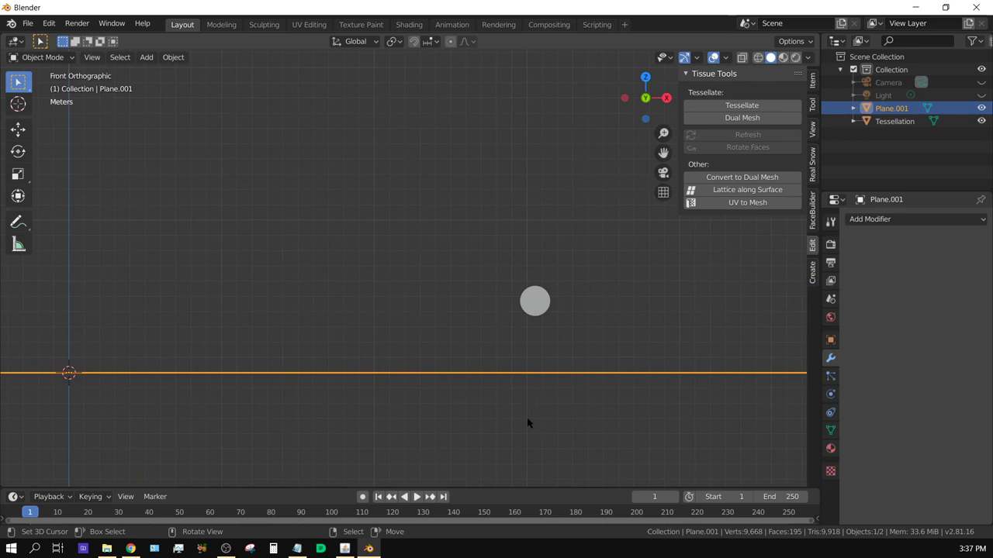
key(r)
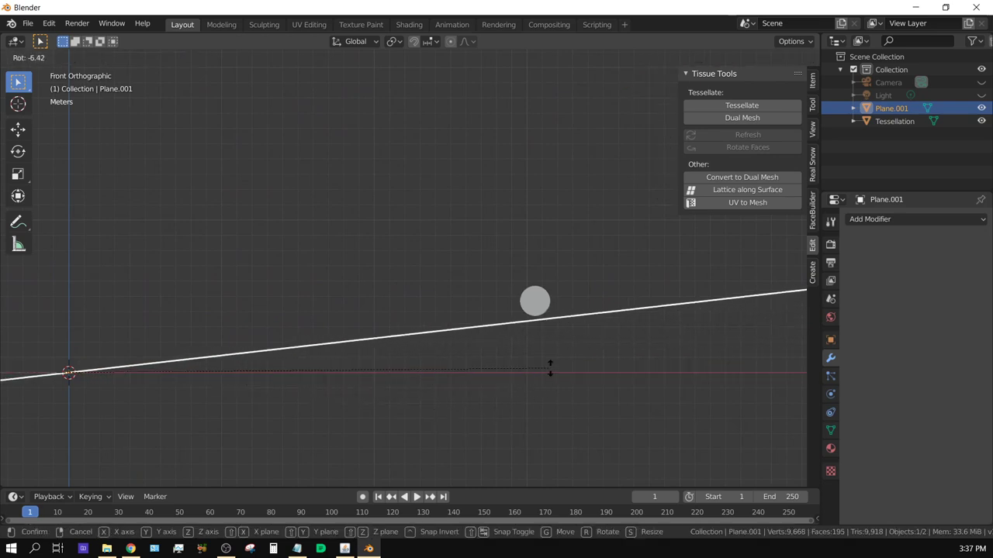
click(551, 364)
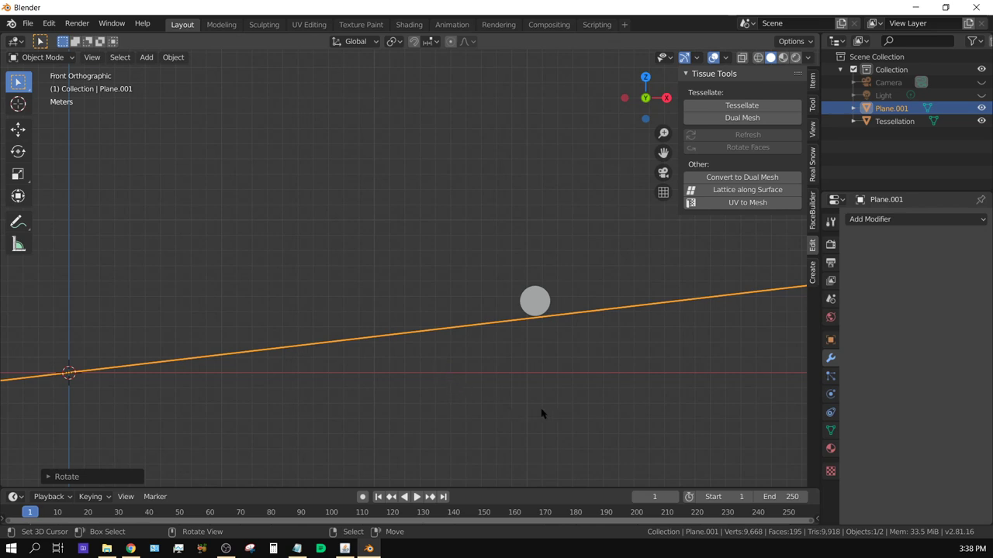
Step: Enable rigid body physics on the tilted plane and set its type to Passive
click(831, 395)
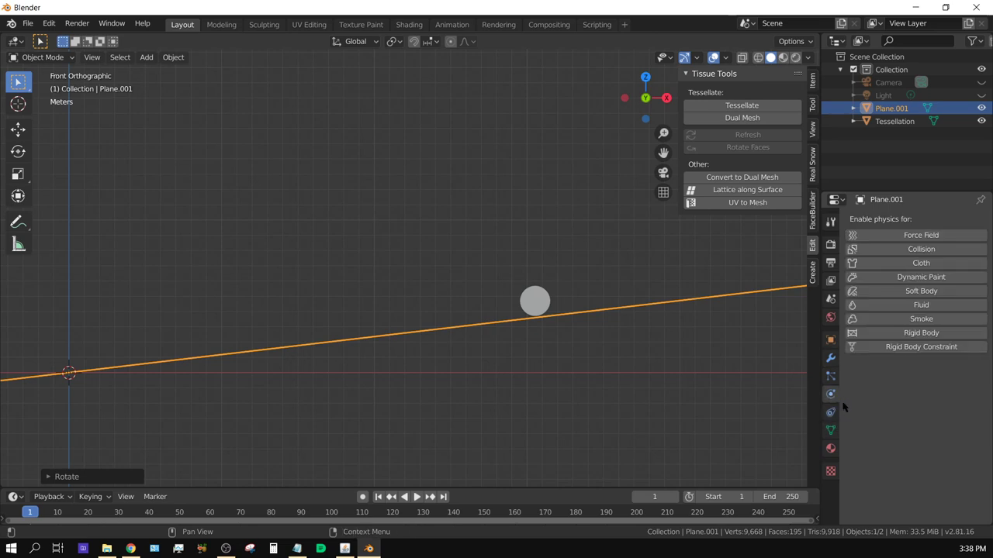
click(916, 334)
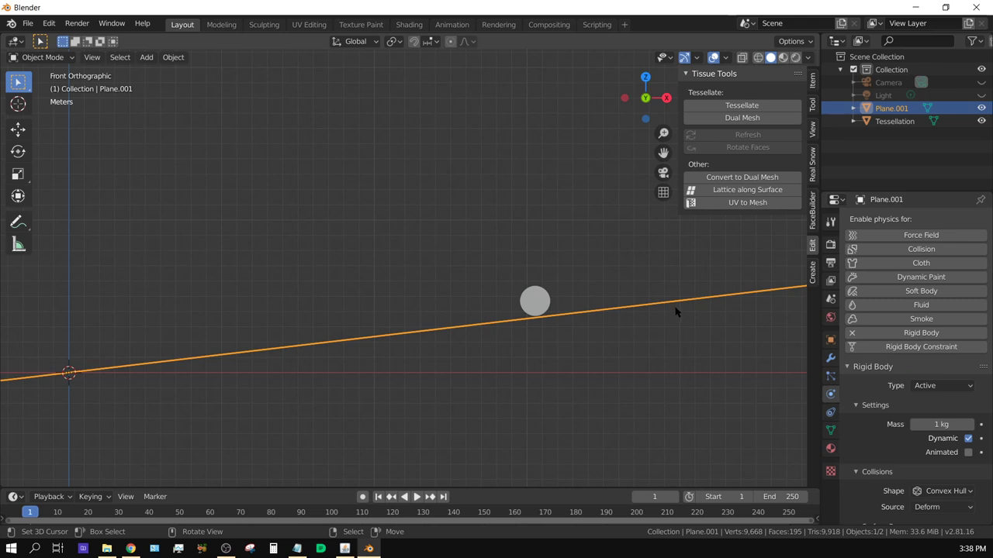
click(944, 385)
click(925, 415)
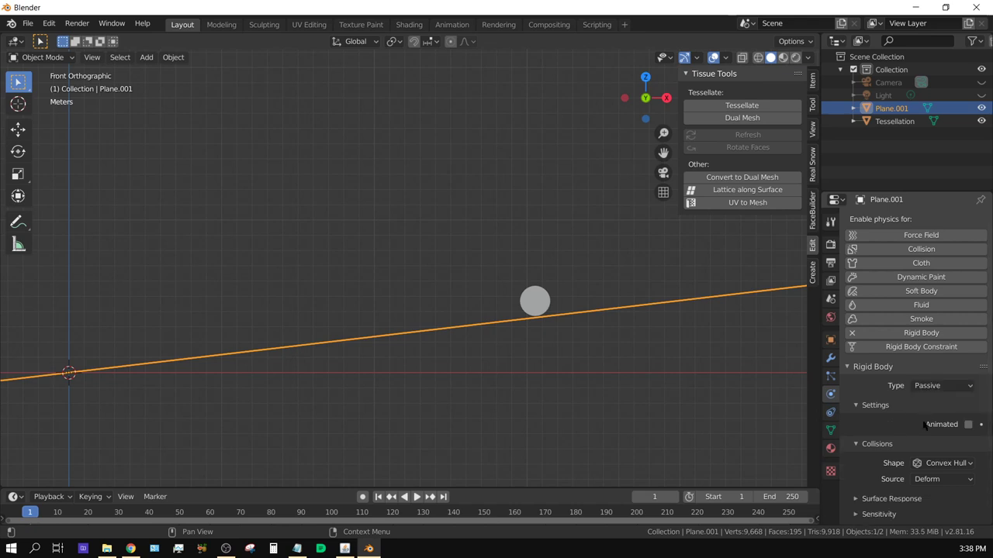
Step: Enable rigid body physics on the lettered cylinder, keeping it Active, and set its collision shape to Cylinder
scroll(872, 486, down, 1)
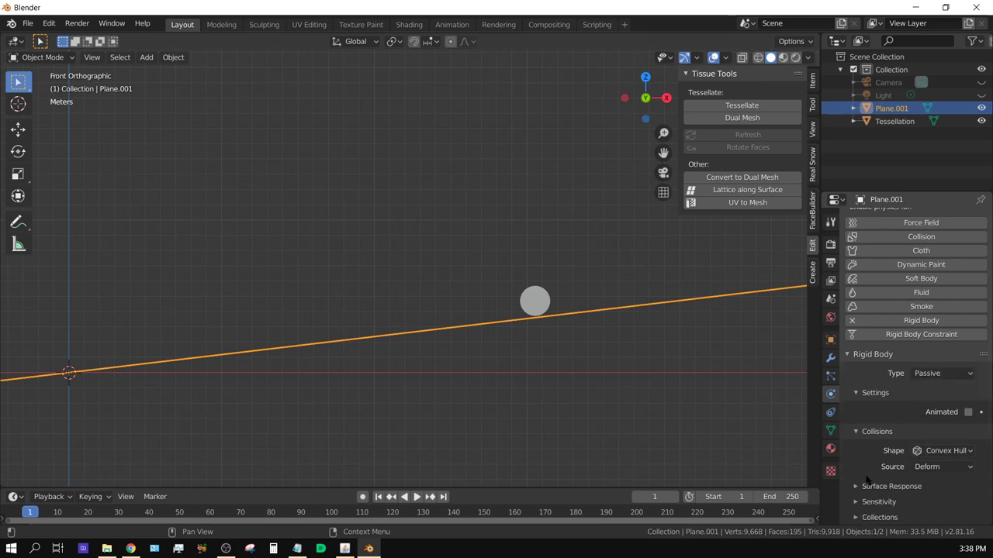
click(541, 304)
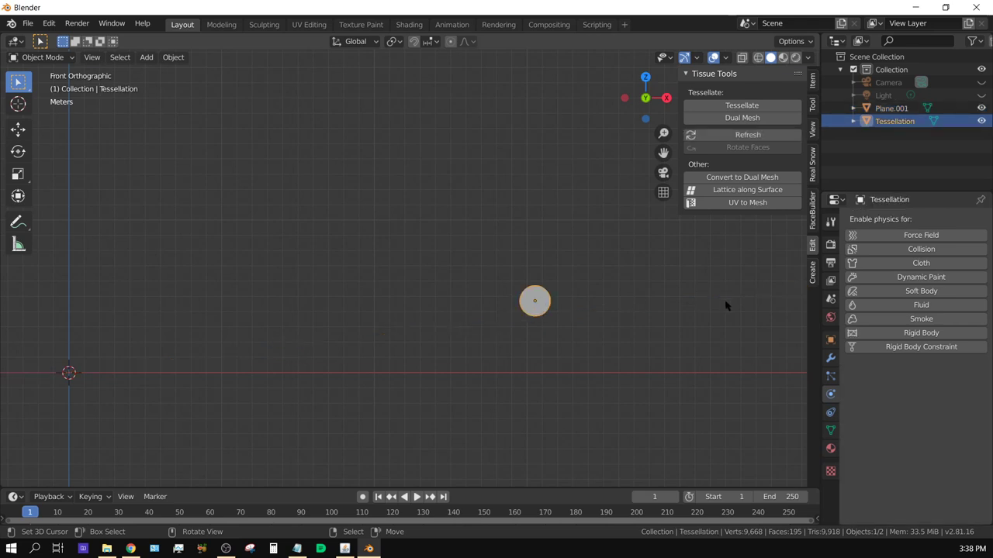
click(923, 337)
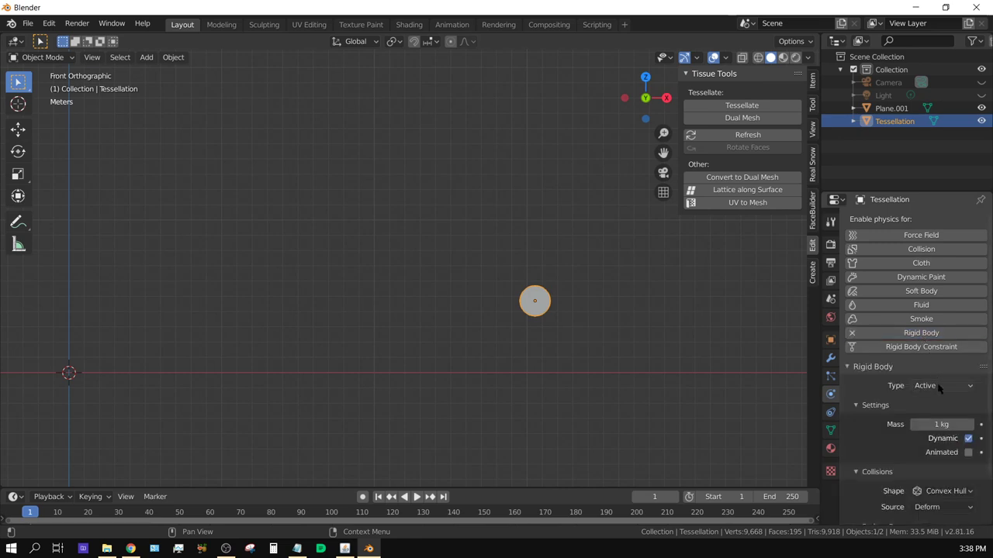
scroll(961, 462, down, 2)
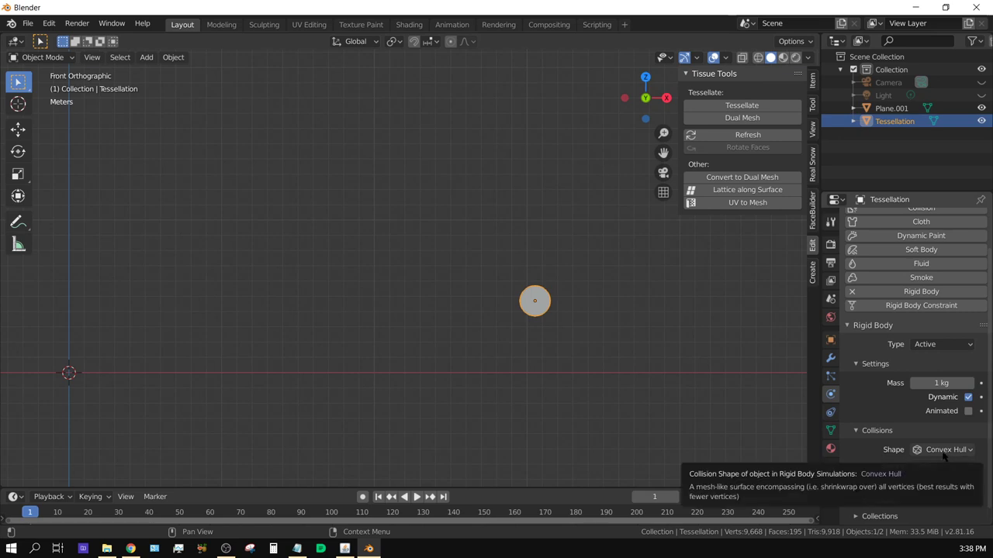
click(945, 451)
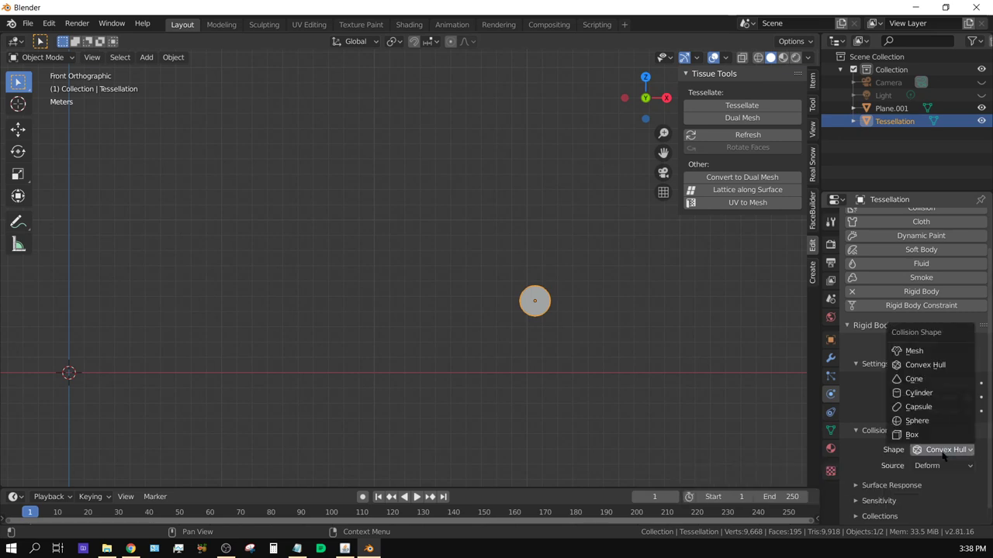
click(920, 393)
Step: Snap the 3D cursor to the center of the selected cylinder
scroll(668, 387, up, 5)
shift+middle_drag(747, 373, 483, 368)
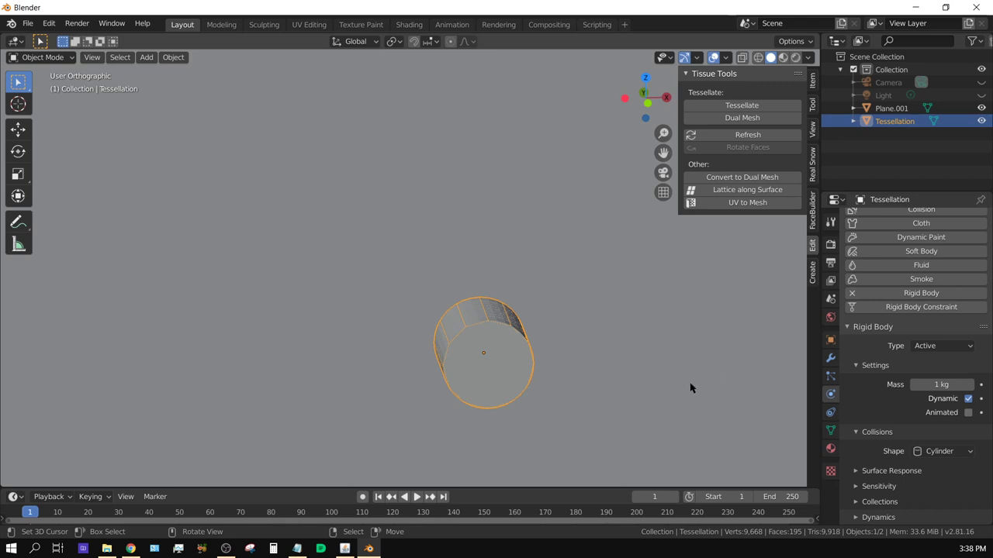
scroll(655, 396, down, 3)
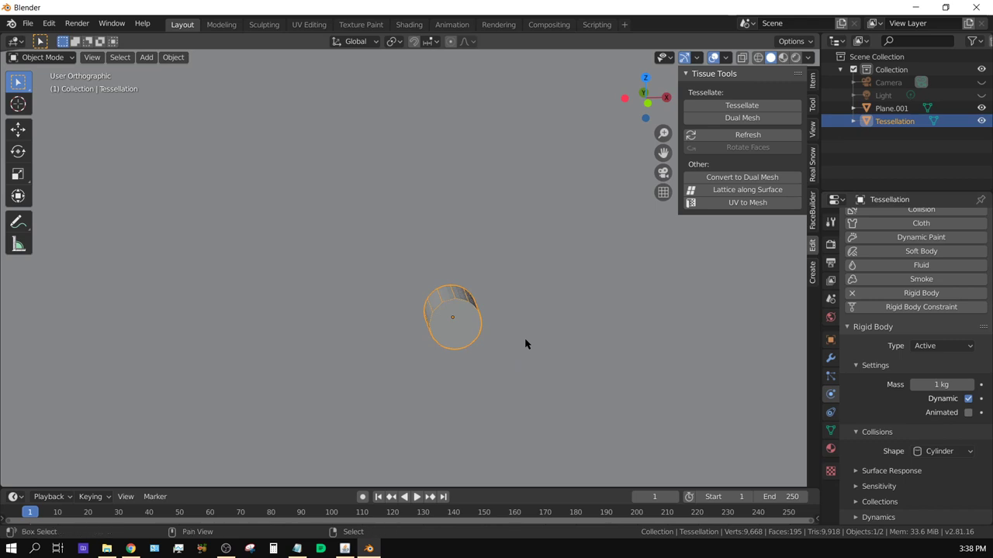
key(shift+s)
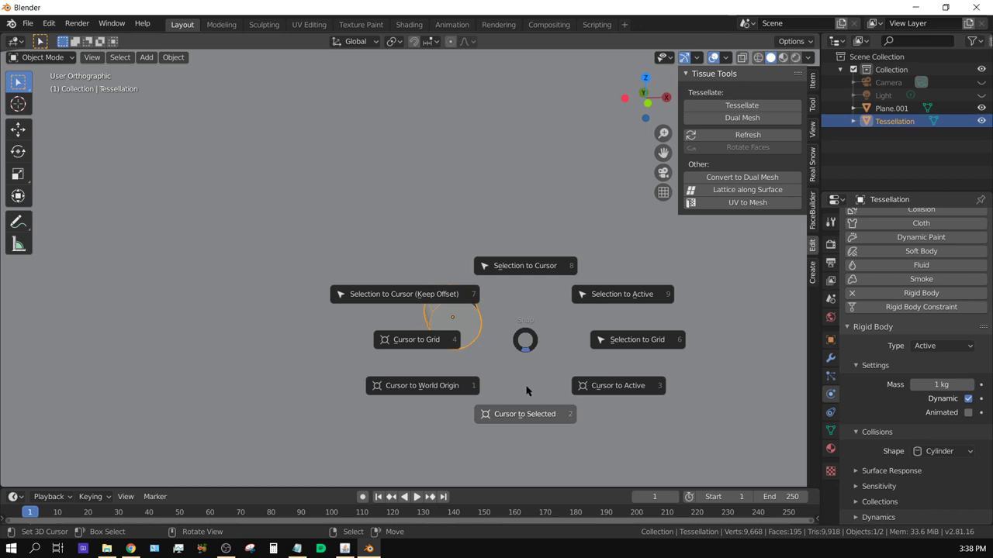
click(522, 417)
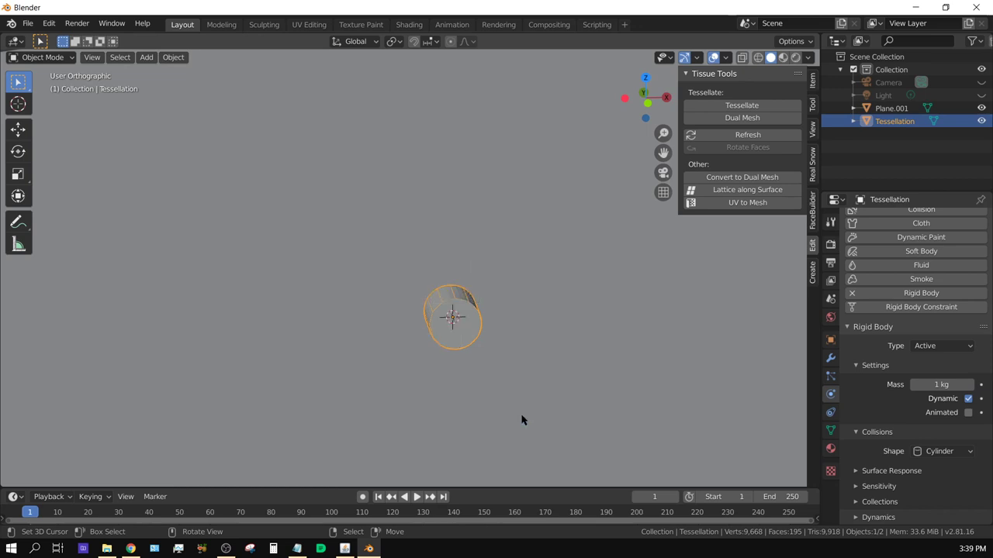
Step: Add a point light at the 3D cursor inside the cylinder
mouse_move(452, 326)
middle_down()
mouse_move(498, 343)
mouse_move(547, 345)
mouse_move(483, 338)
mouse_move(432, 314)
mouse_move(442, 334)
middle_up()
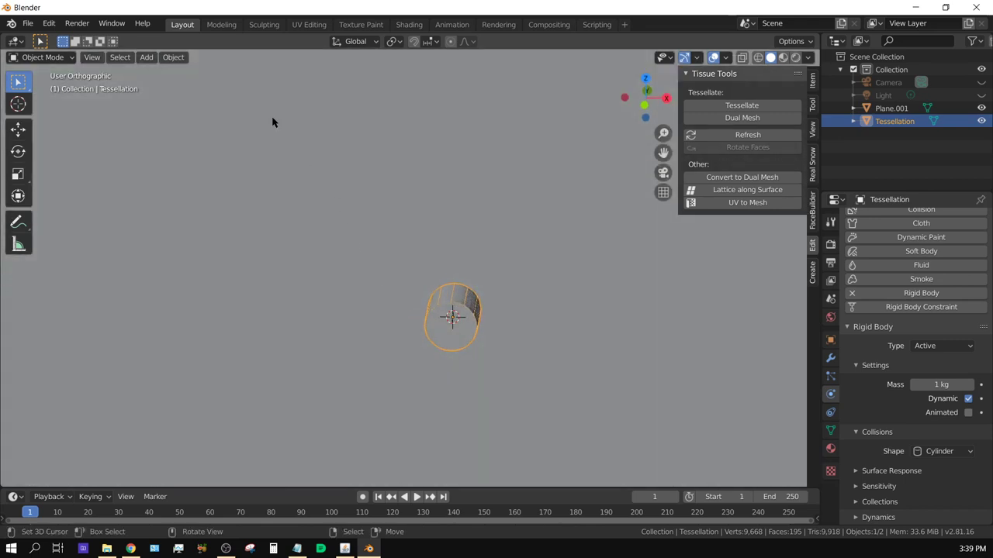
click(146, 59)
mouse_move(159, 73)
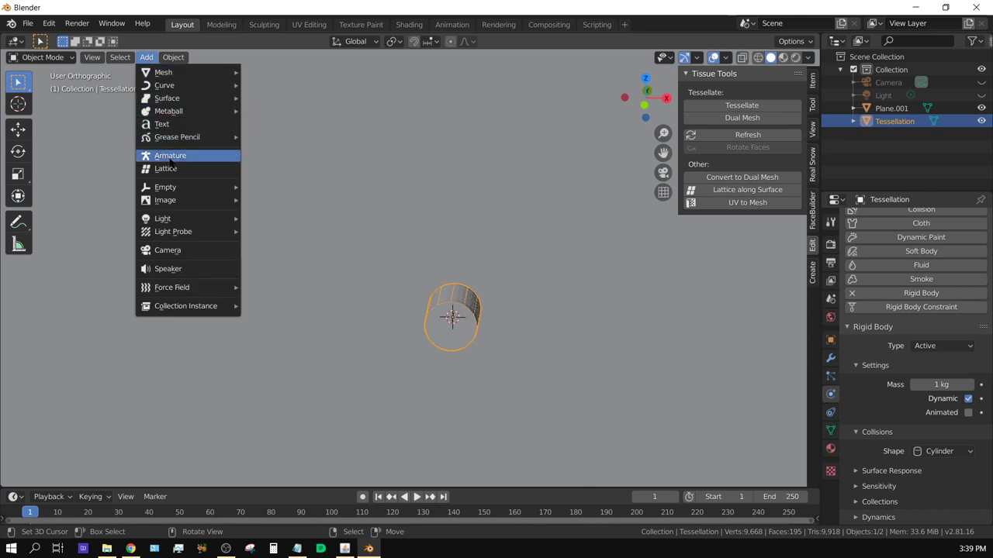
mouse_move(174, 222)
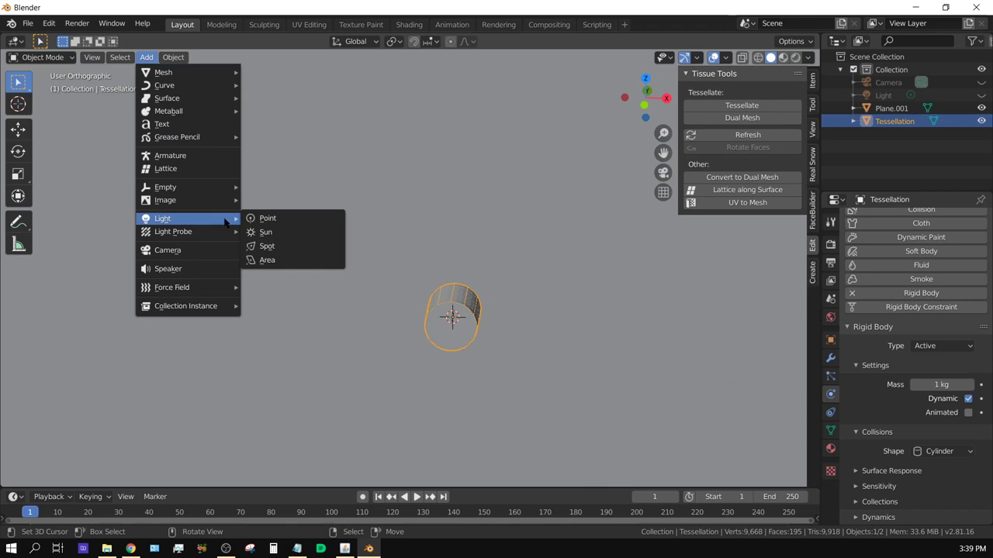
click(269, 220)
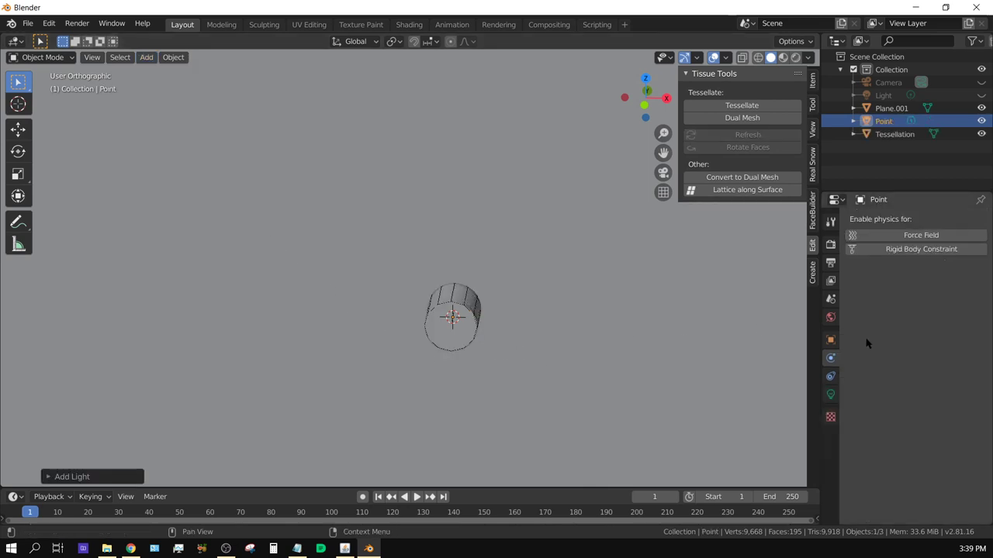
Step: Parent the point light to the cylinder using the Object option
middle_drag(462, 321, 443, 332)
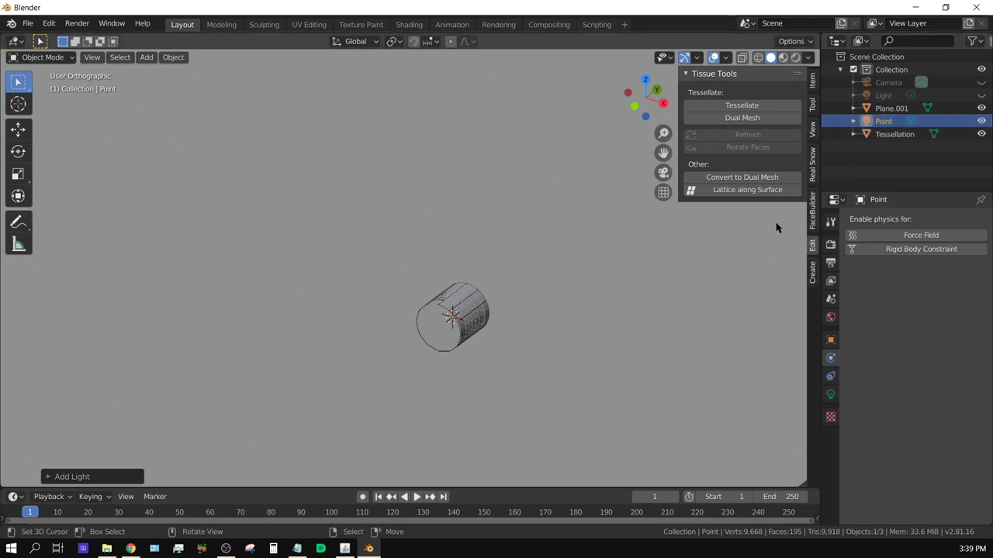
shift+click(481, 307)
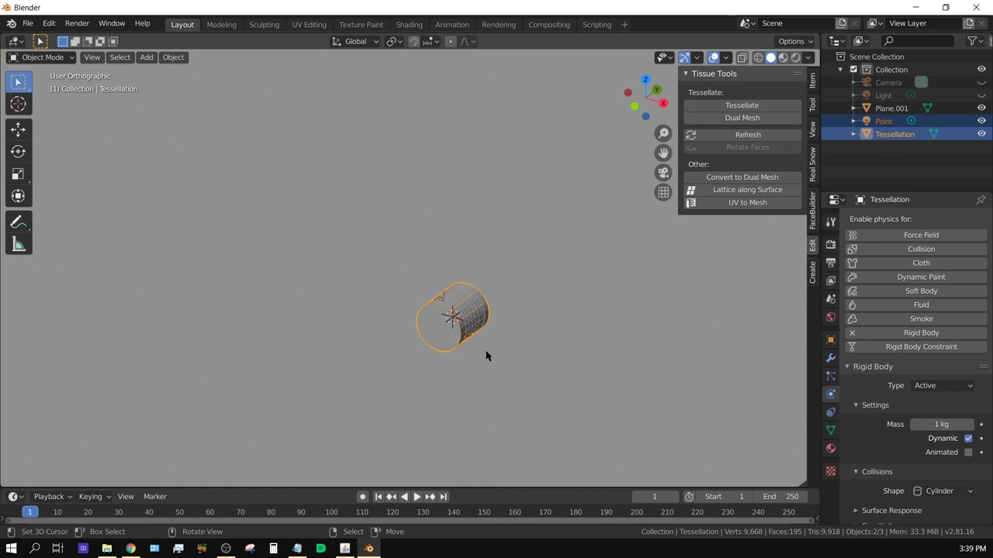
key(ctrl+p)
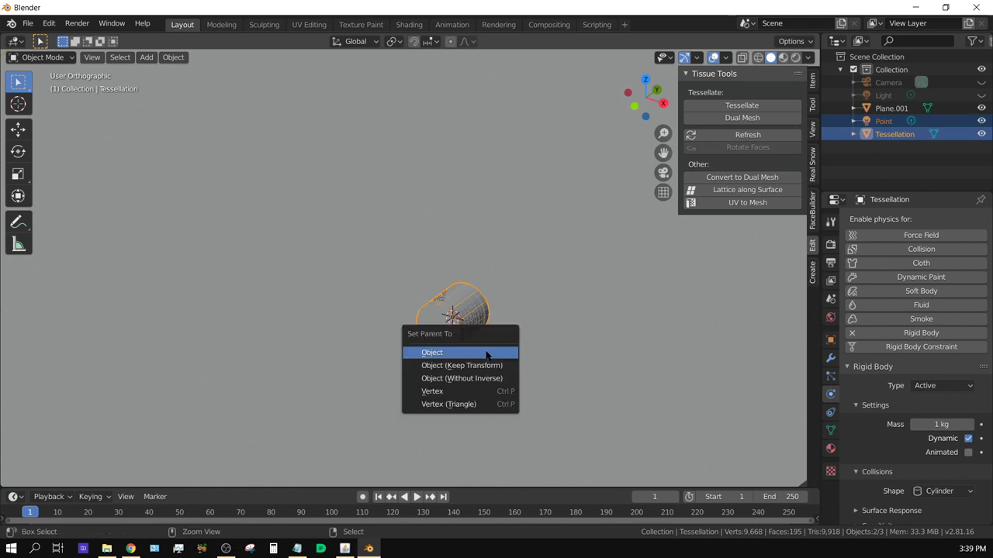
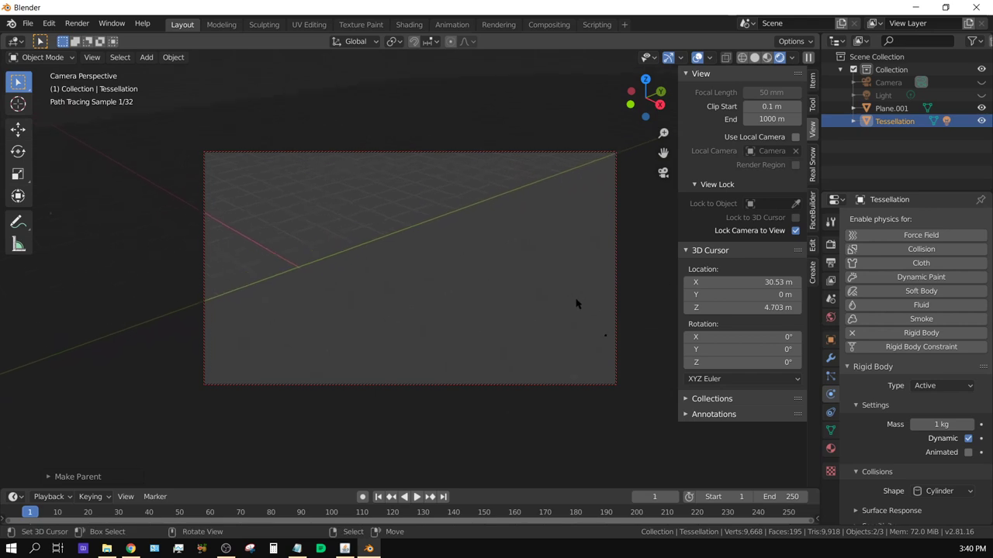
Step: Reposition the camera through its locked view so the lettered cylinder fills the frame at an angle
scroll(572, 317, up, 2)
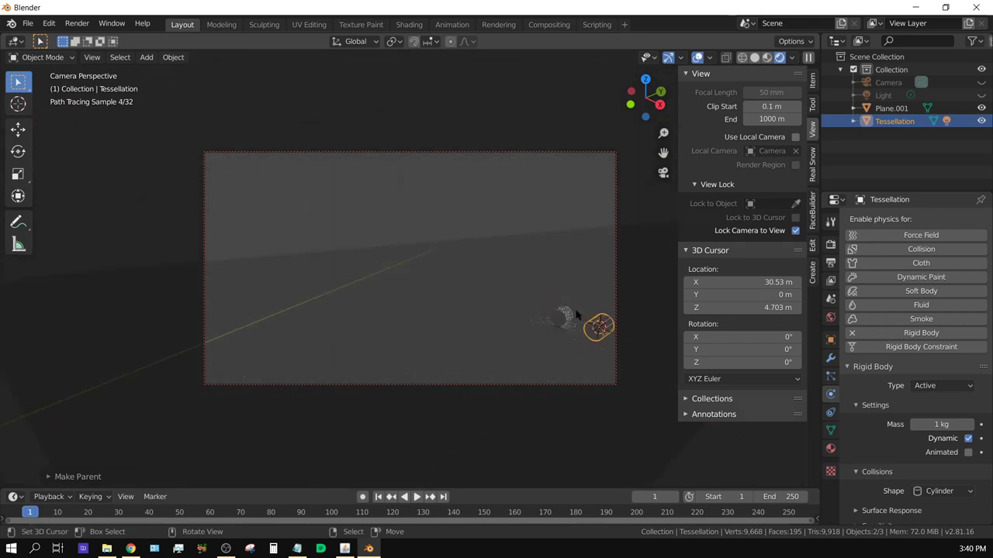
mouse_move(572, 317)
middle_down()
mouse_move(589, 326)
mouse_move(352, 295)
mouse_move(463, 296)
mouse_move(476, 326)
mouse_move(393, 292)
mouse_move(549, 343)
middle_up()
scroll(462, 295, up, 3)
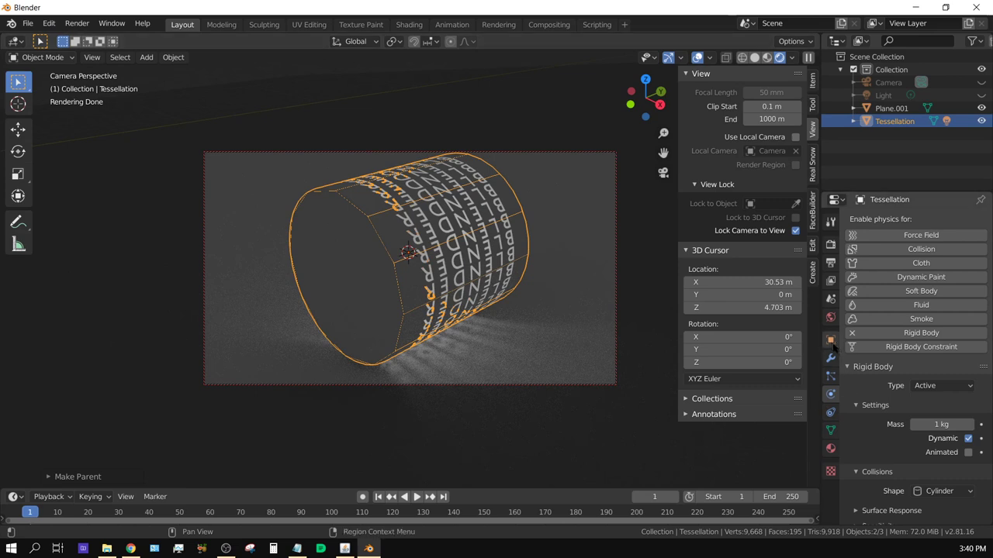
Step: Enable Render Region in the output dimensions settings
click(829, 244)
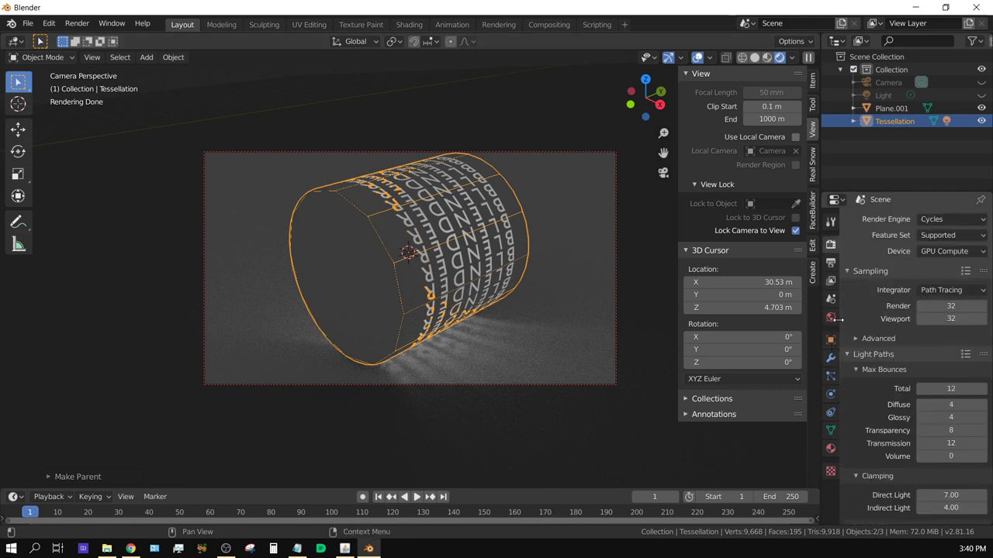
click(829, 263)
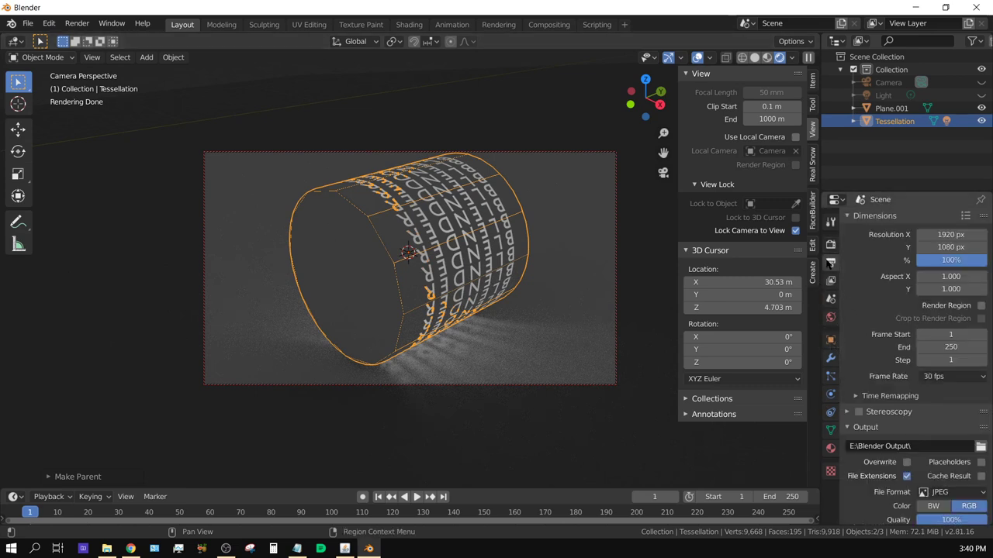
click(980, 306)
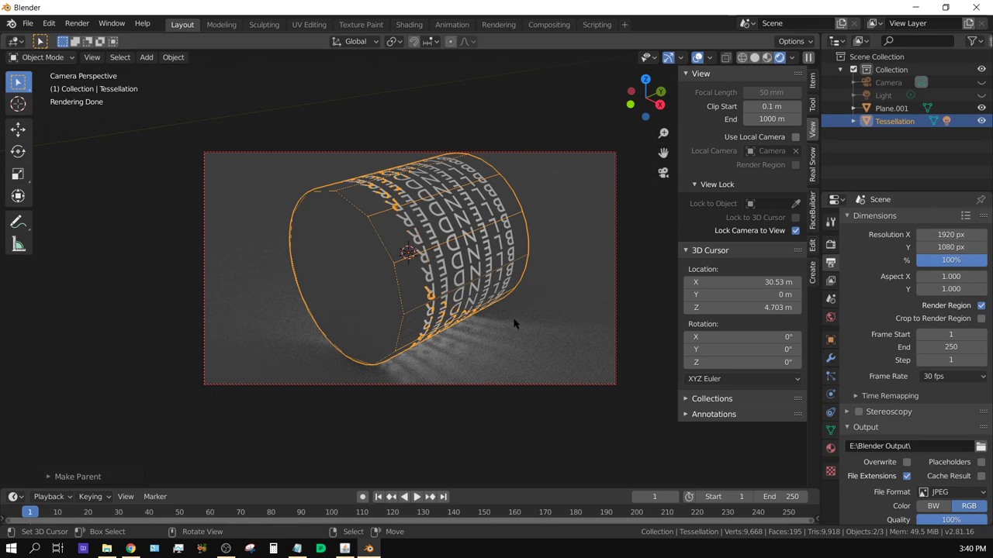
Step: Enlarge the camera frame in the viewport with Lock Camera to View off, and re-enable the lock to refine the framing of the cylinder
mouse_move(511, 325)
middle_down()
mouse_move(478, 312)
mouse_move(508, 330)
middle_up()
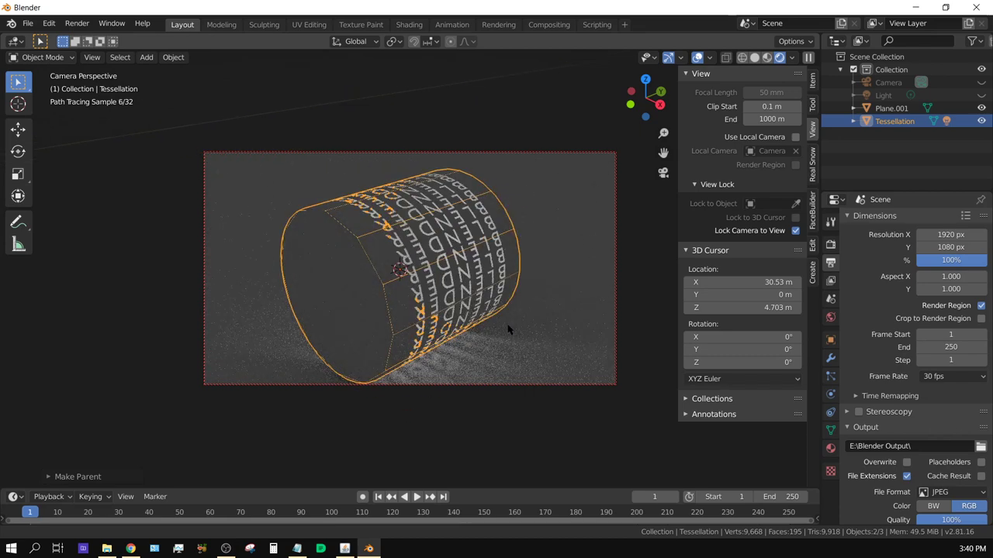
click(795, 230)
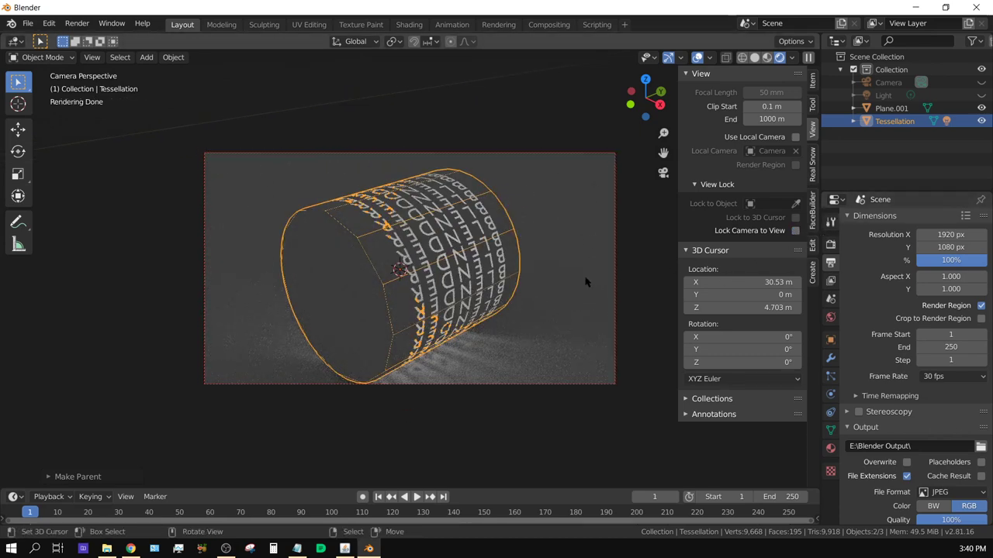
scroll(566, 289, up, 2)
shift+middle_drag(571, 284, 530, 287)
scroll(530, 287, up, 1)
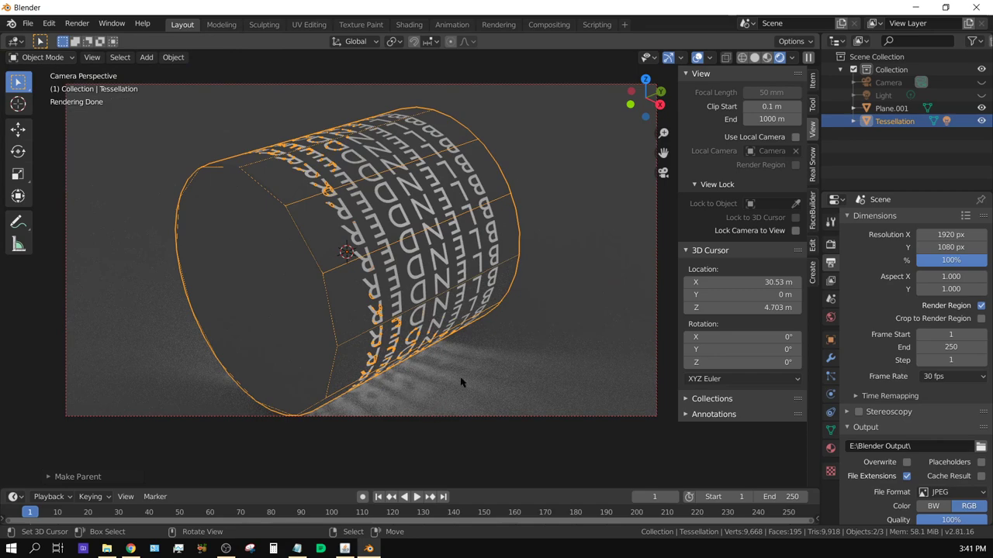
shift+middle_drag(461, 380, 454, 388)
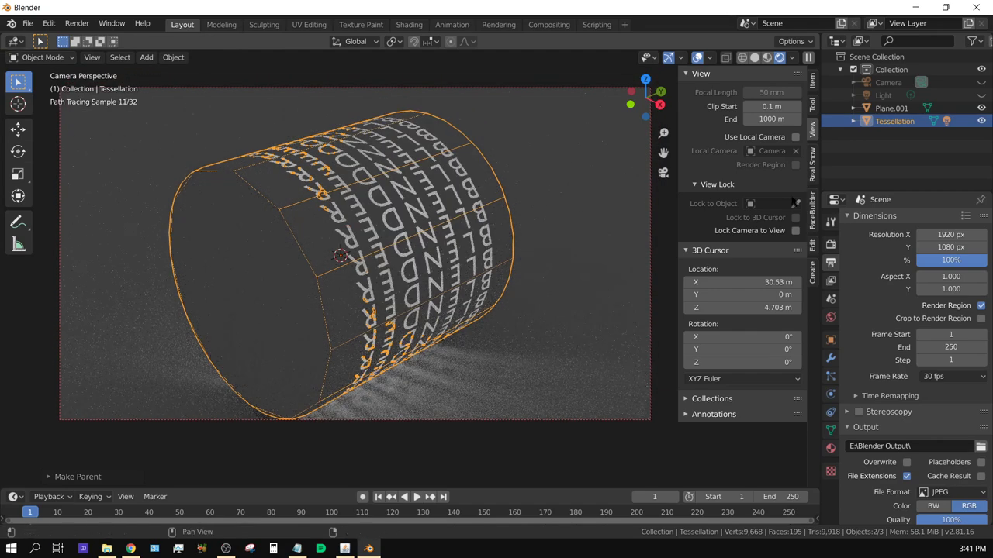
click(795, 231)
shift+middle_drag(567, 257, 569, 246)
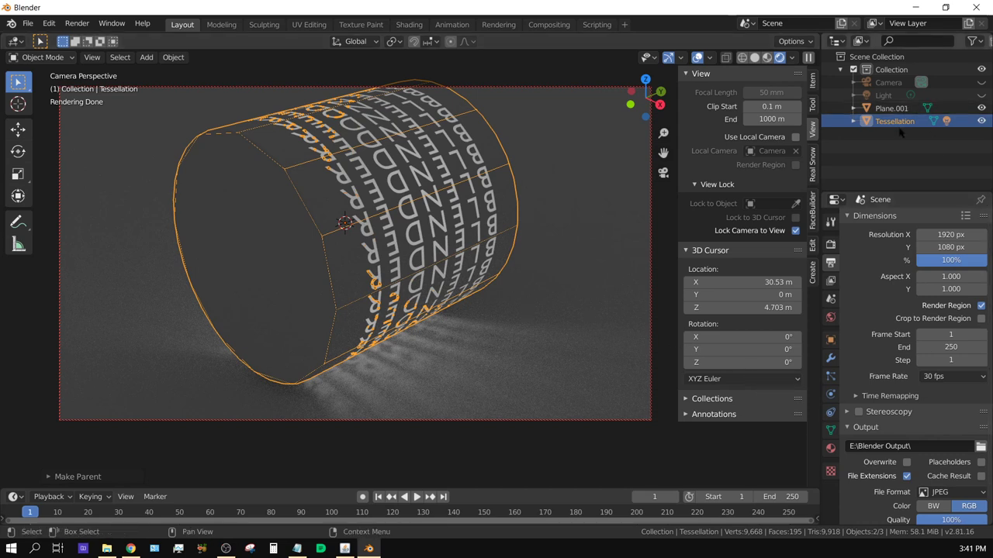
Step: Select the point light parented under the cylinder and set its size to 0.05 m
click(852, 122)
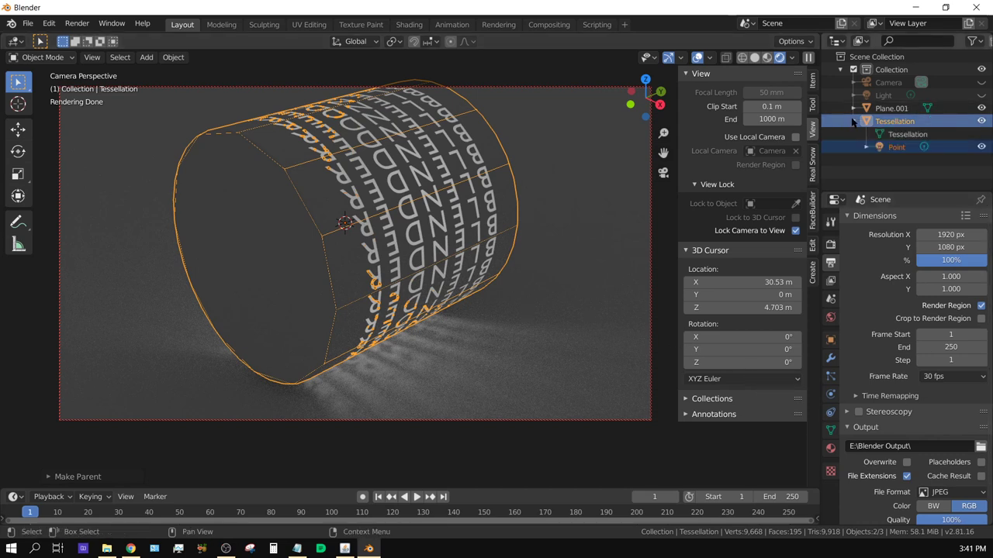
click(896, 147)
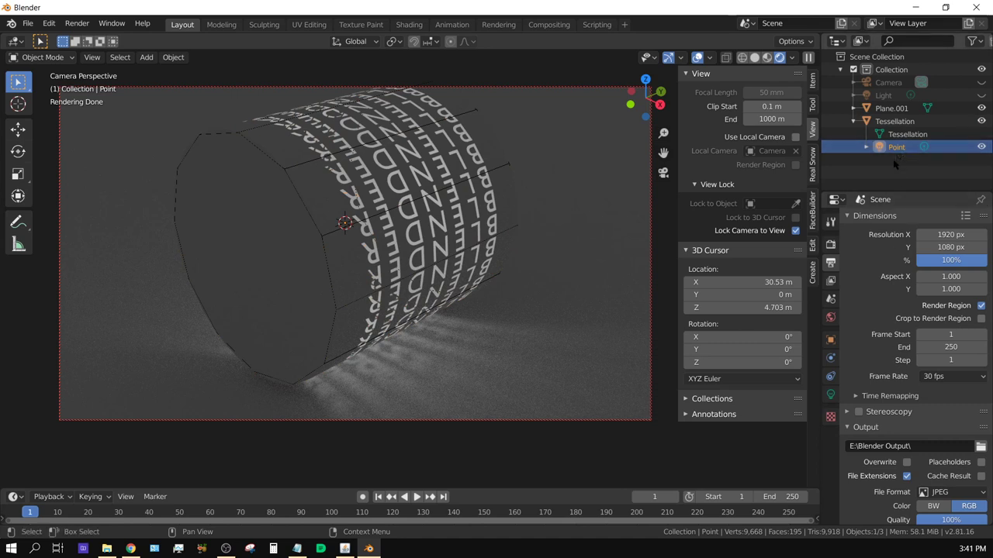
click(831, 395)
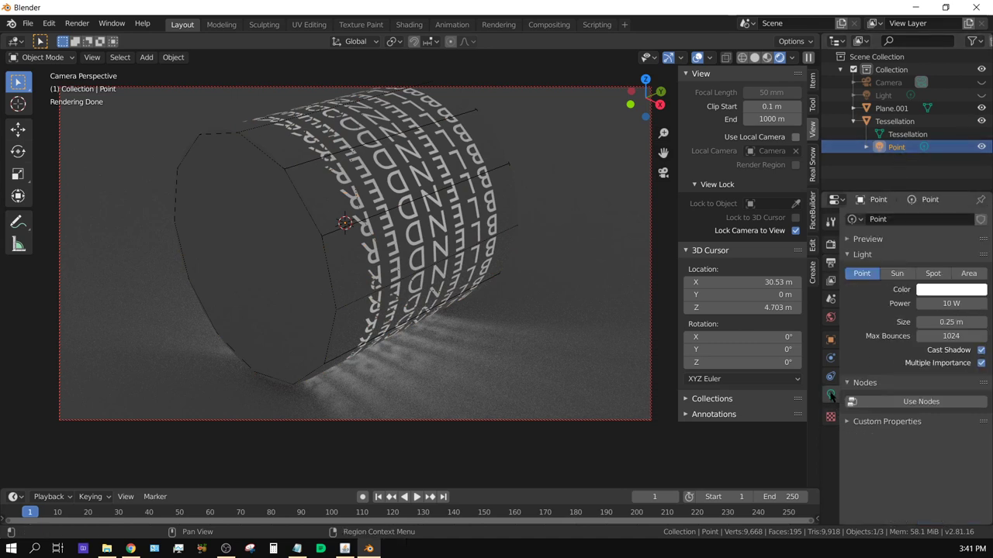
click(948, 322)
text(.0)
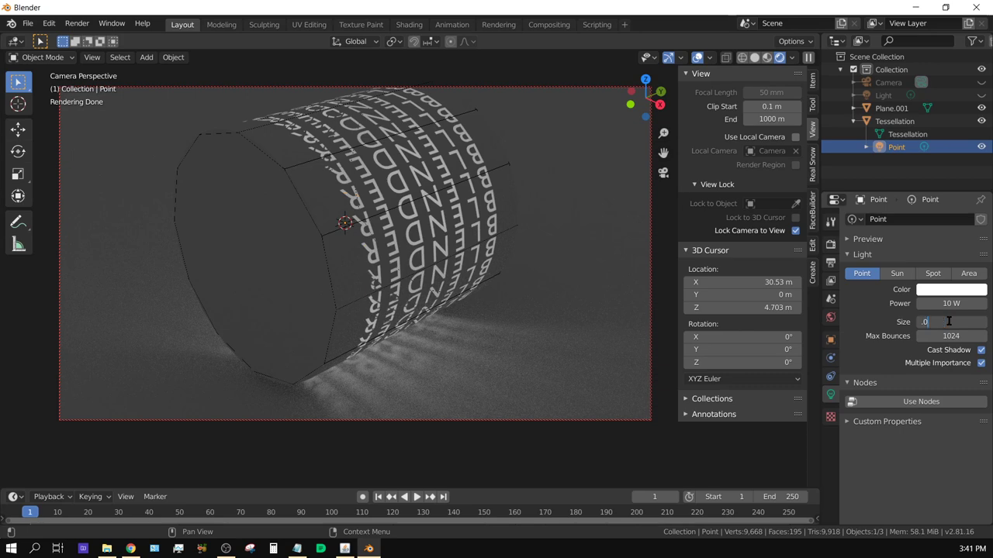
text(5)
key(Return)
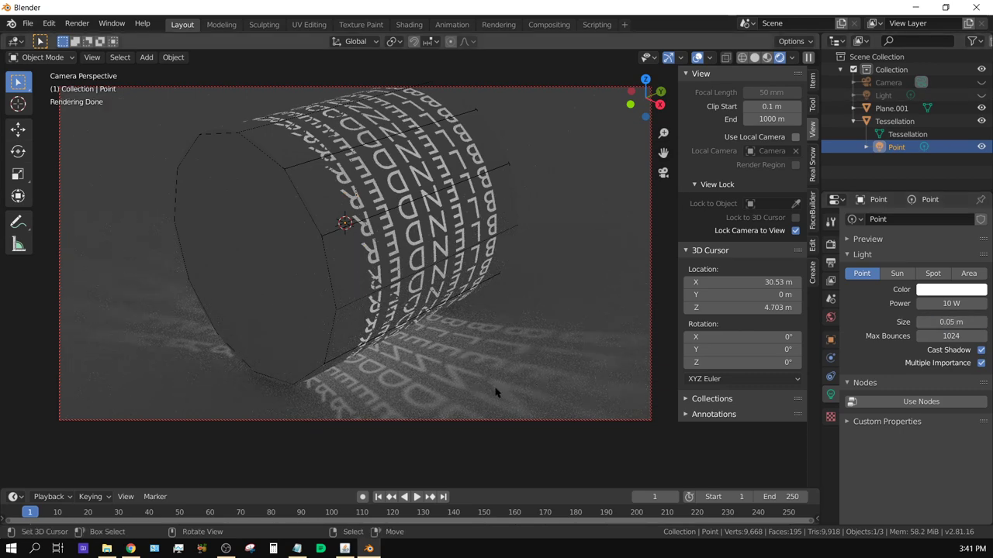
Step: Set the point light's power to 1000 W and switch the viewport to Solid shading
click(946, 304)
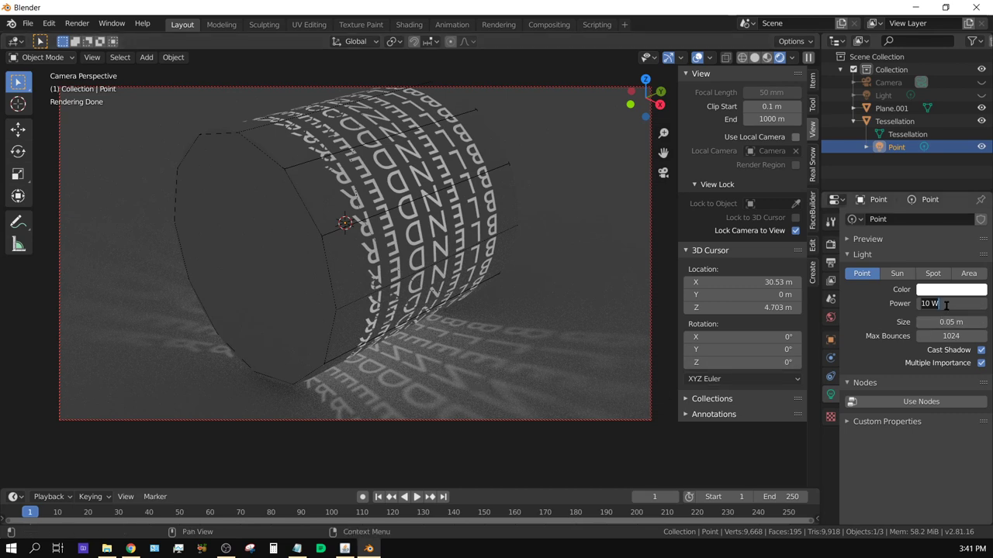
text(1000)
key(Return)
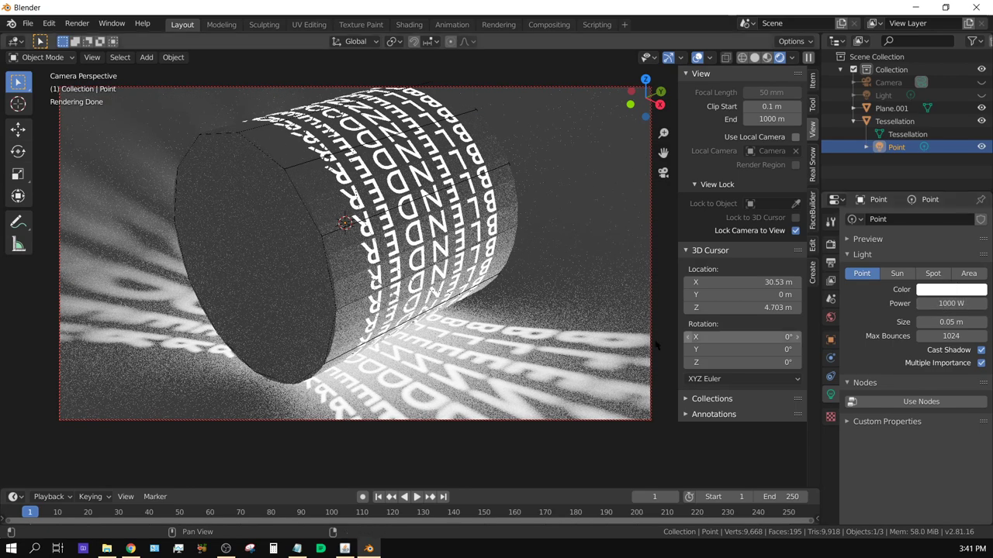
click(754, 57)
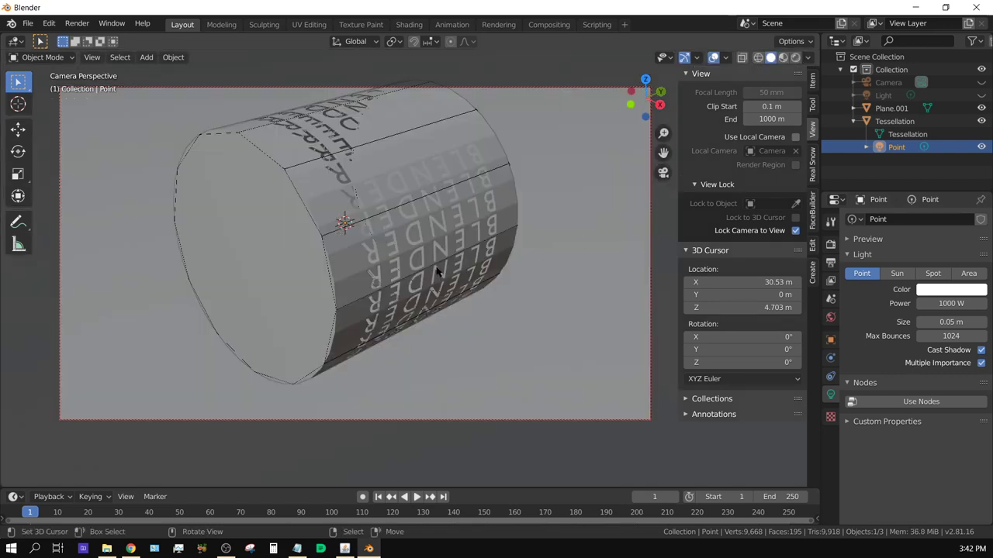
Step: Leave the camera view for an angled overview of the sloped plane and enlarge the timeline area
key(KP_1)
middle_drag(584, 251, 508, 381)
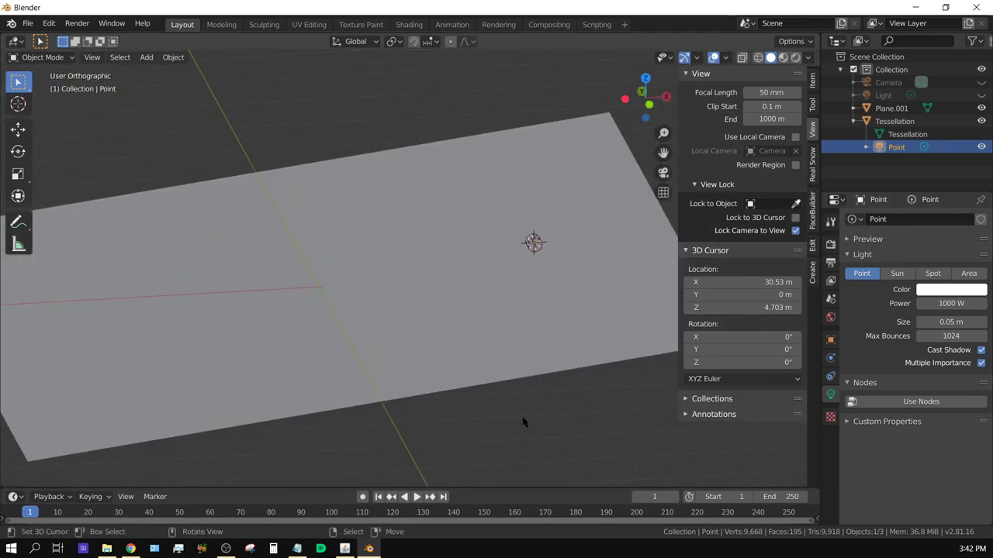
middle_drag(523, 422, 525, 419)
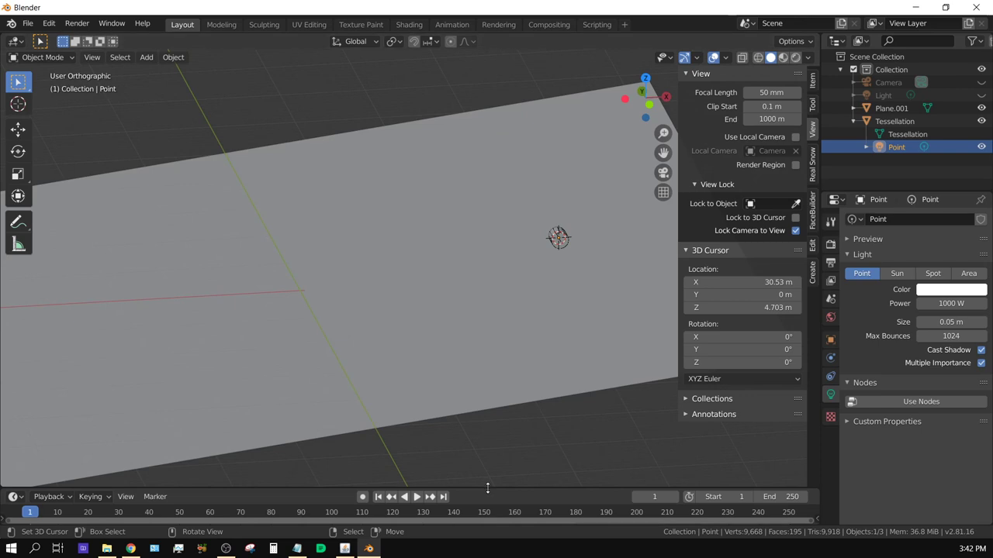
drag(487, 488, 492, 464)
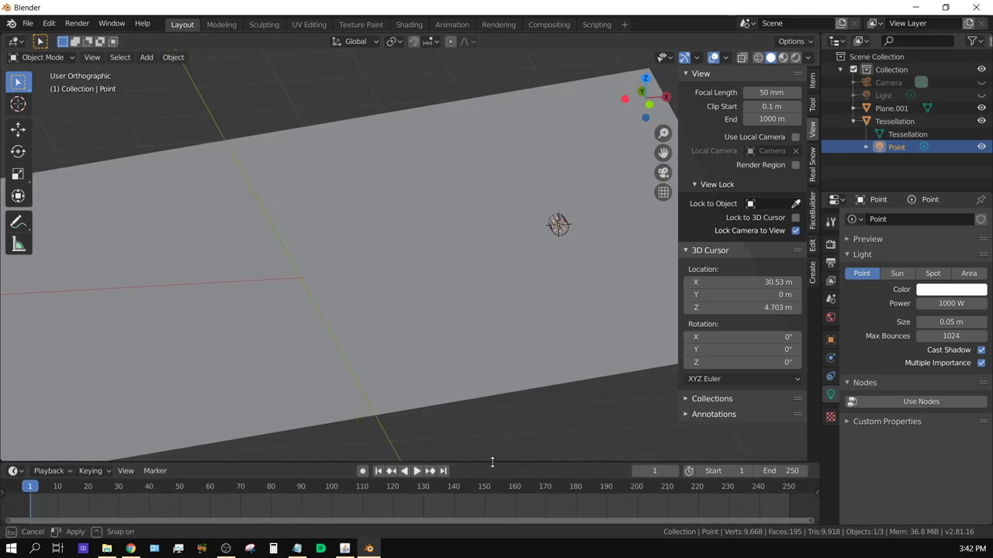
Step: Set the scene's Rigid Body World to 120 steps per second
click(831, 300)
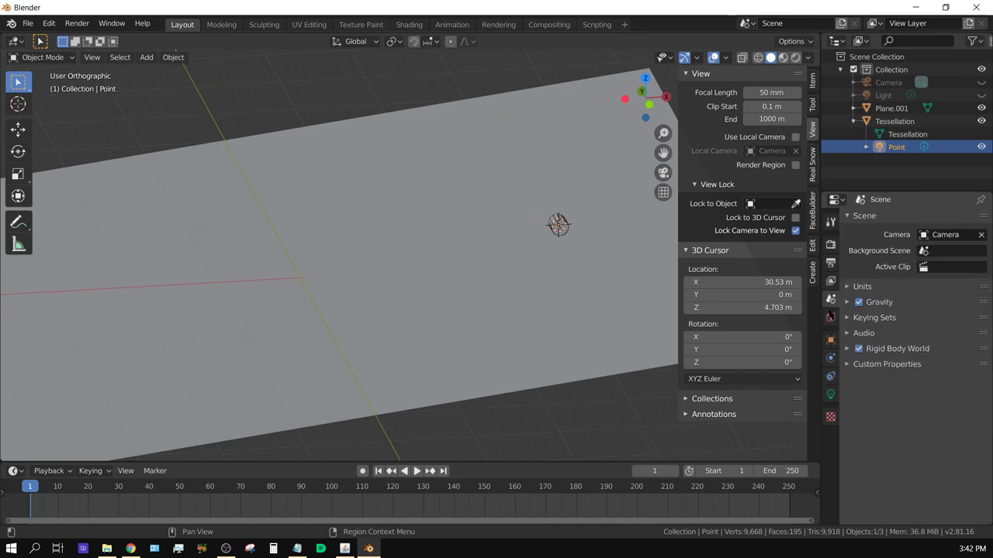
click(847, 349)
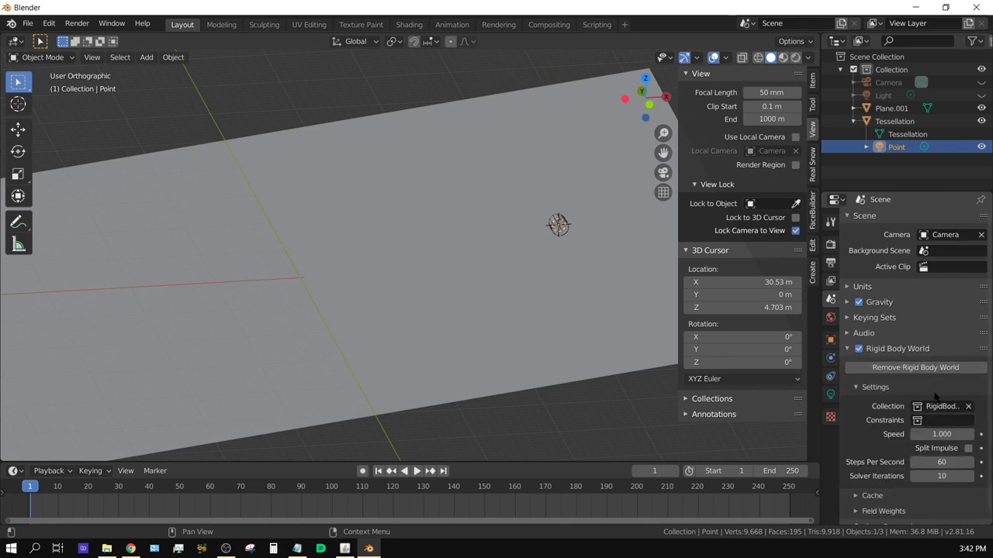
scroll(889, 479, down, 1)
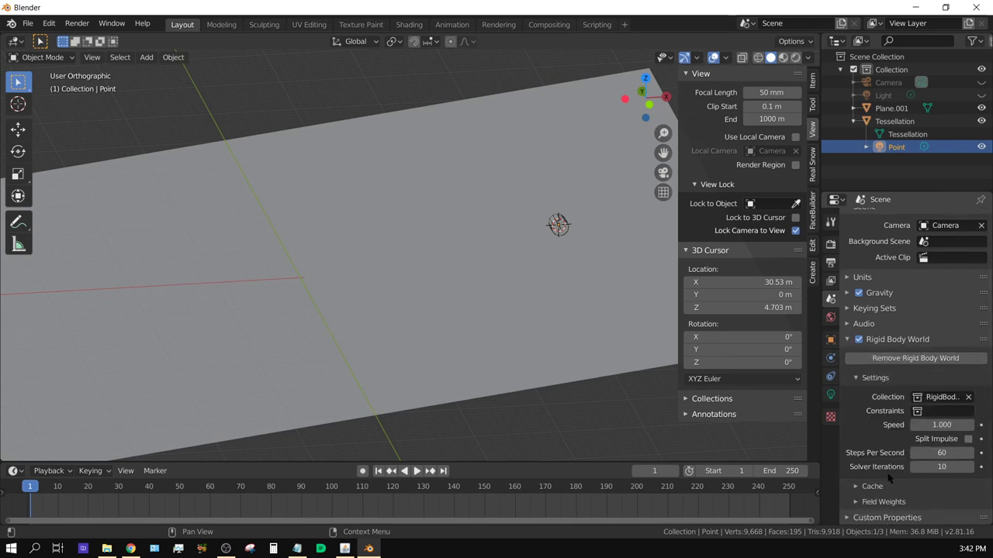
click(930, 455)
text(12)
key(Return)
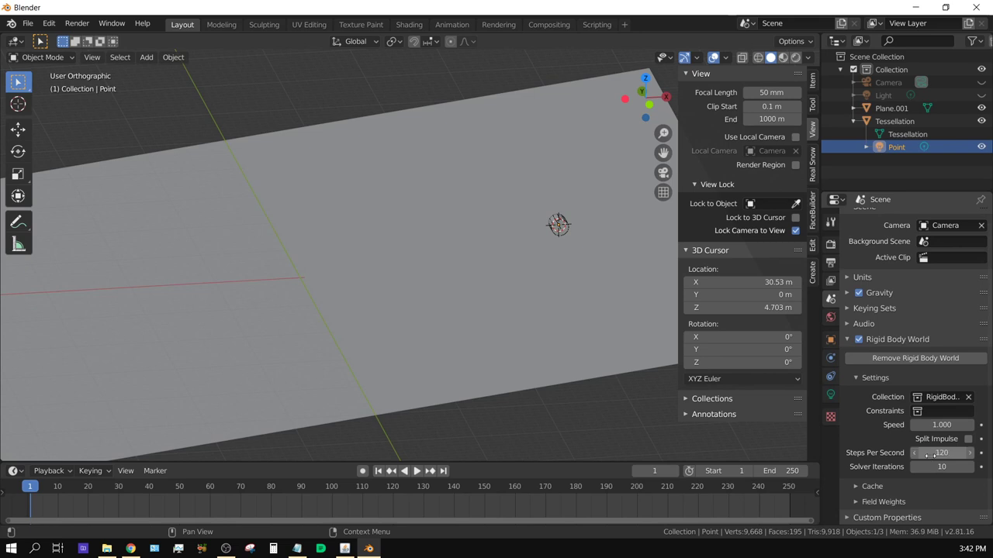
Step: Bake the rigid body simulation cache for frames 1 to 250
click(856, 487)
scroll(891, 466, down, 3)
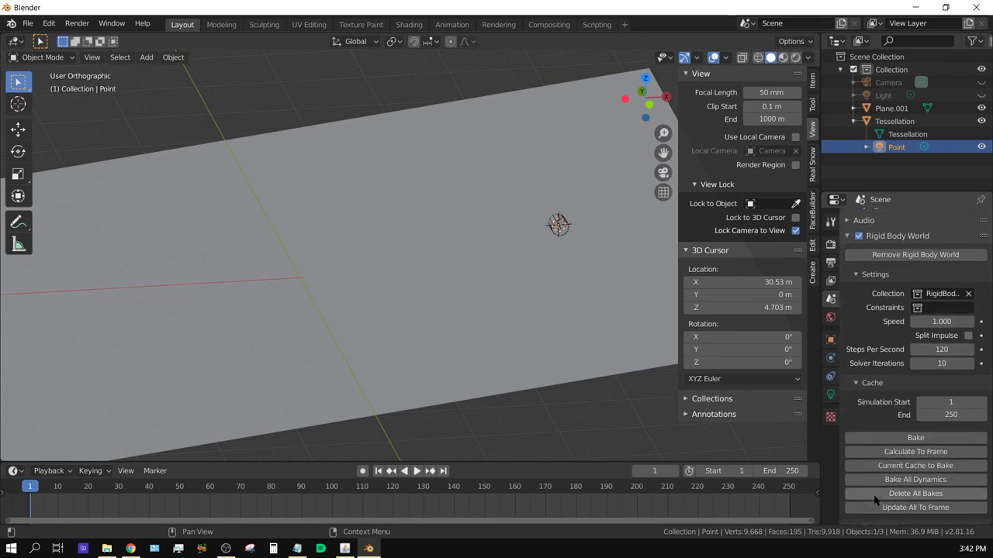
click(913, 439)
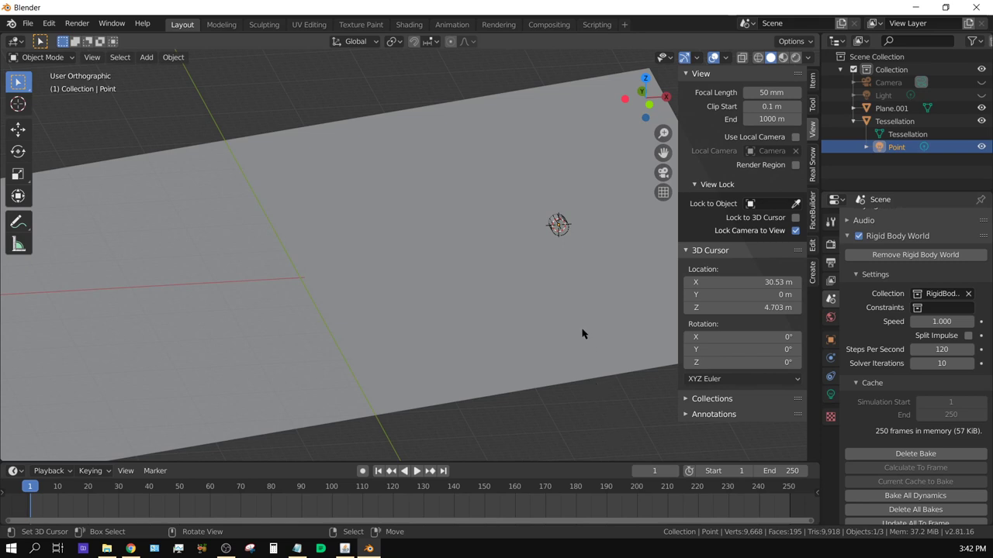
Step: Play back the baked rolling simulation in the overview, stop it, and return to frame 1
click(416, 471)
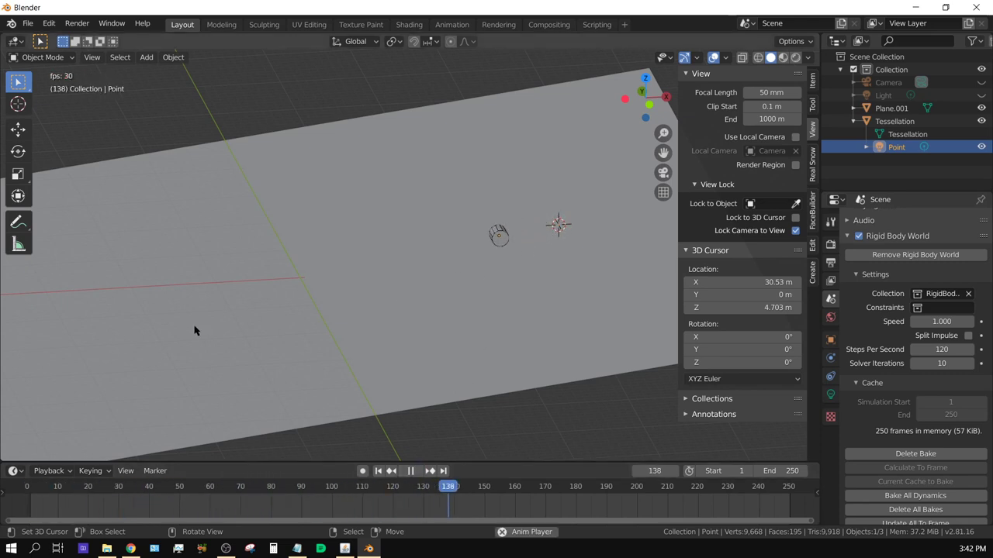
click(410, 470)
click(377, 471)
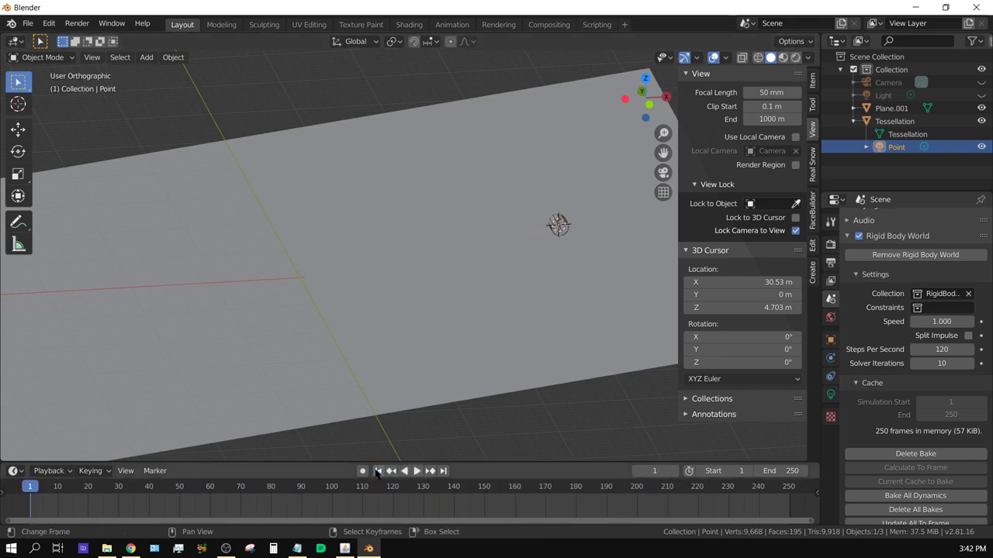
Step: Reposition the camera to X 34.931 m and Y -9.808 m, and rotate it to X 73.3° and Z 25.3° in camera view
click(889, 82)
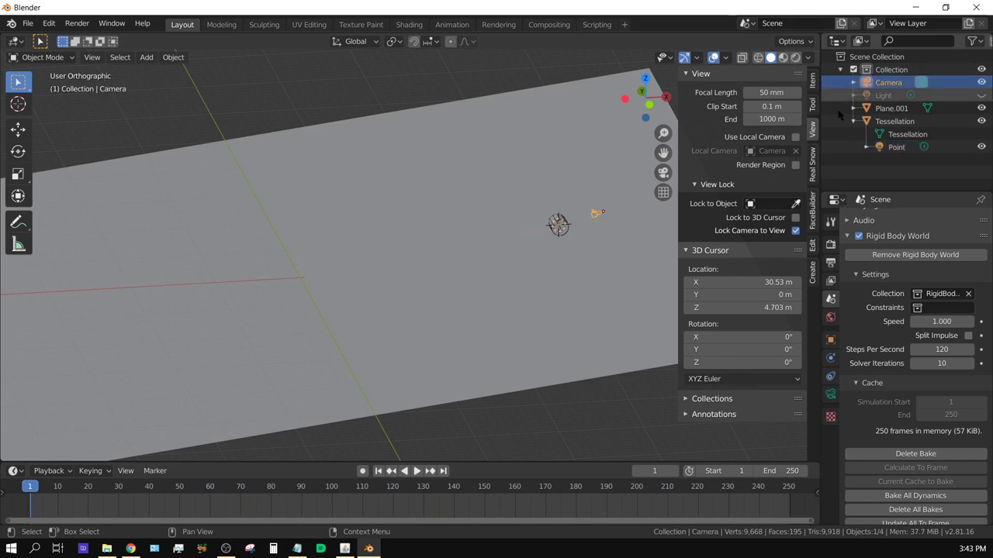
key(KP_0)
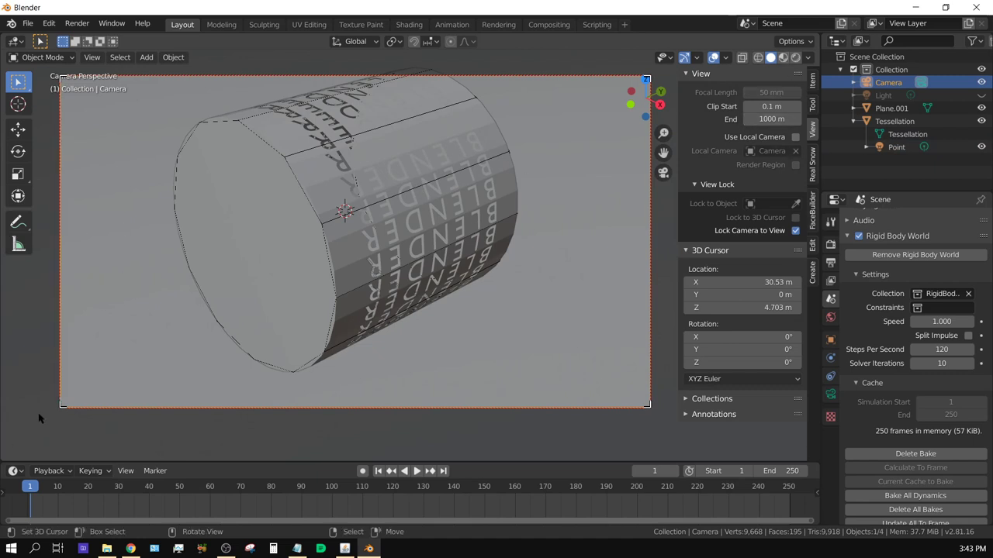
click(812, 81)
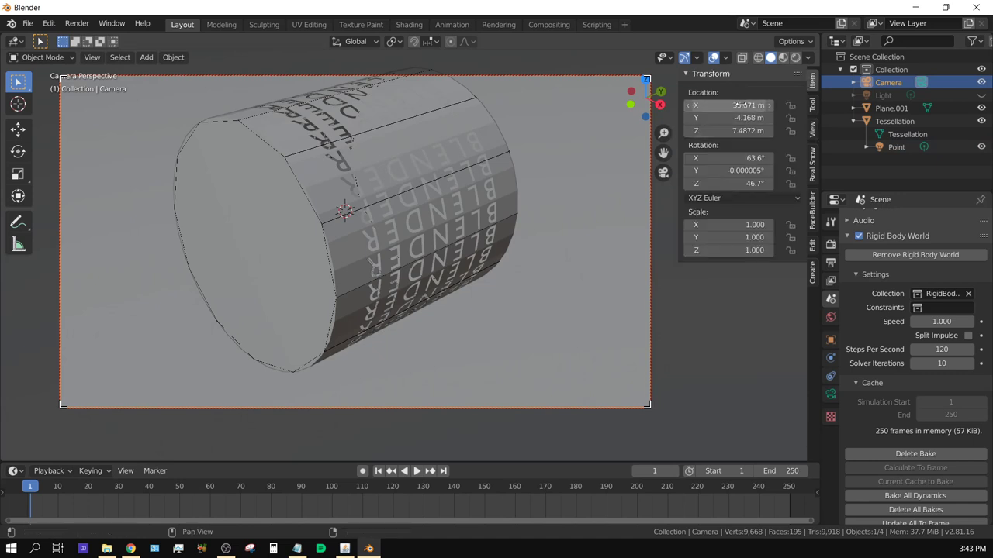
drag(741, 105, 717, 118)
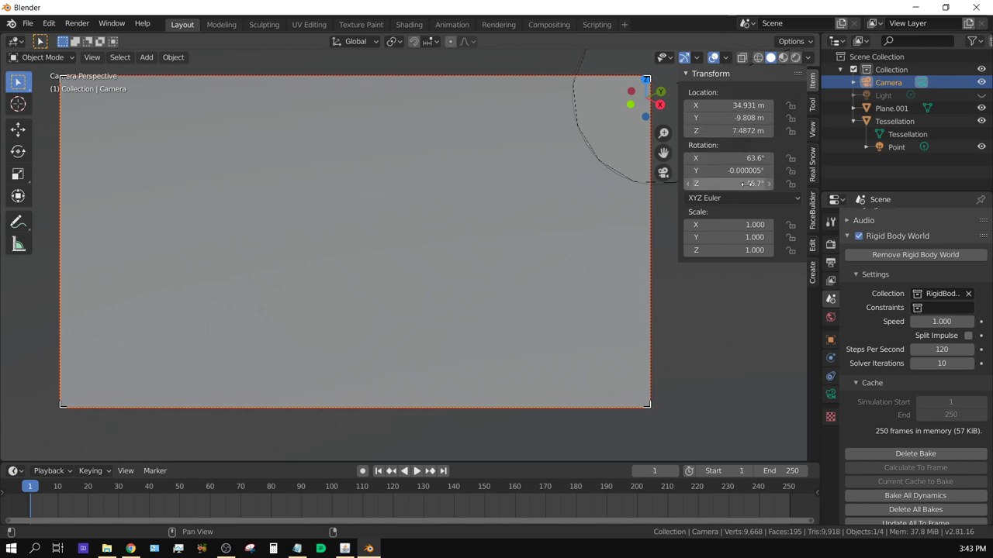
drag(740, 183, 733, 158)
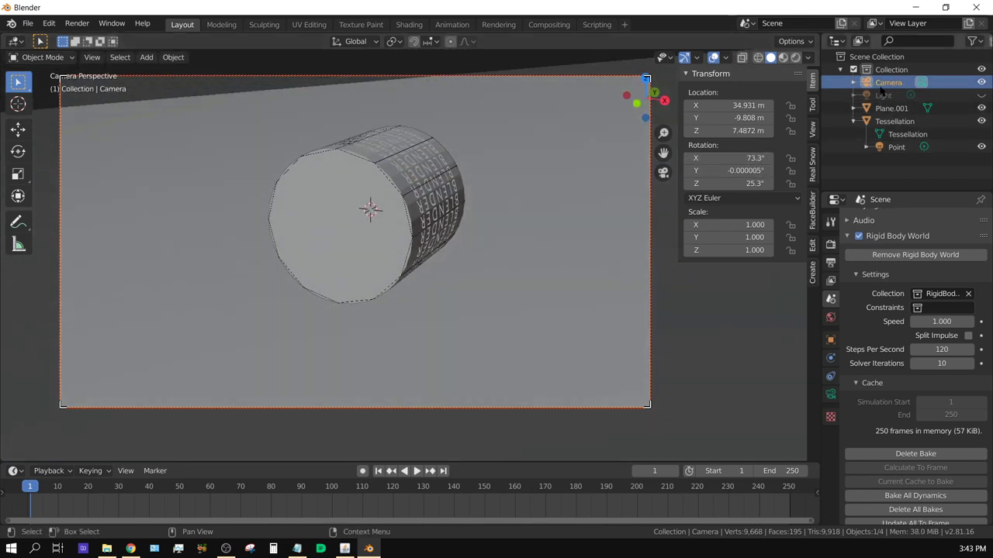
Step: Add a Track To constraint to the camera with the Tessellation object as its target
click(830, 377)
click(906, 220)
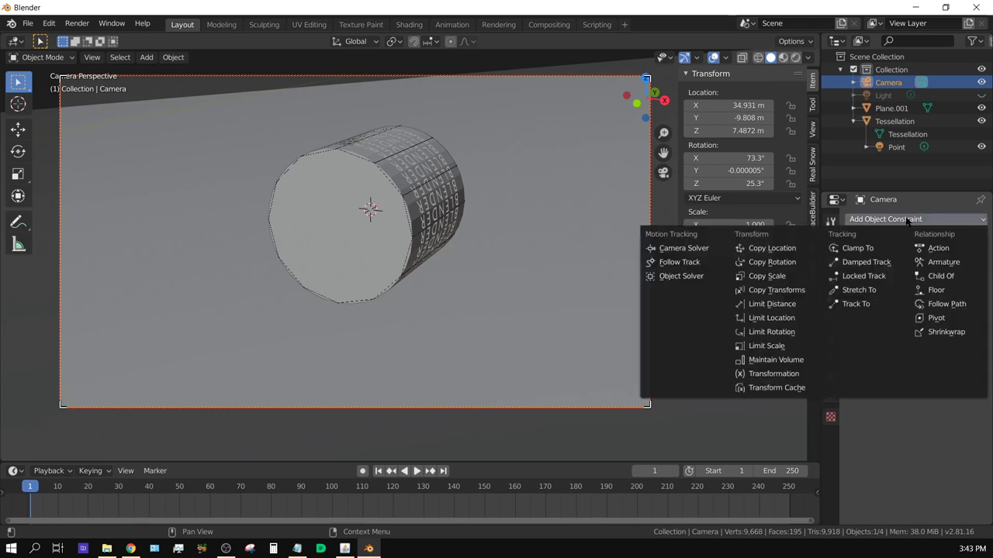
click(855, 304)
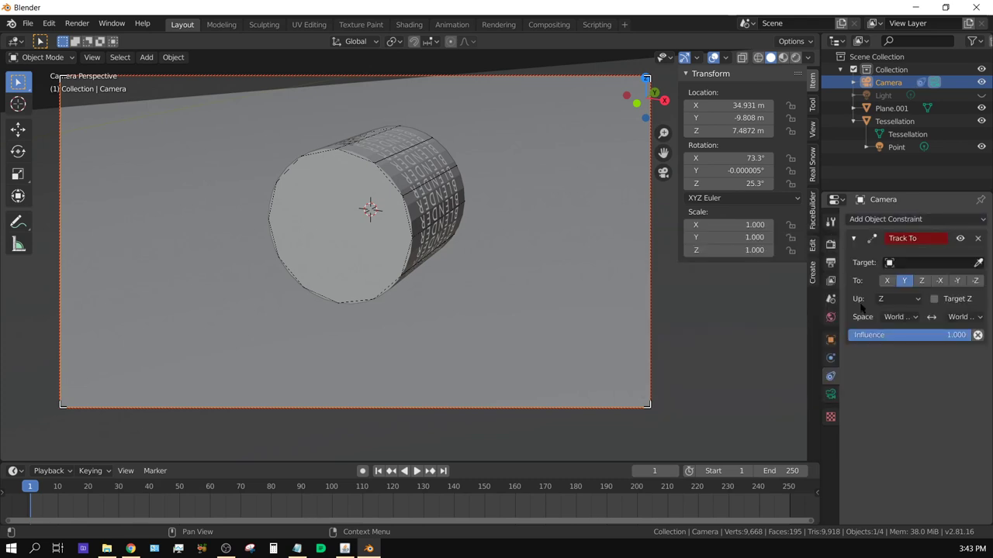
click(924, 263)
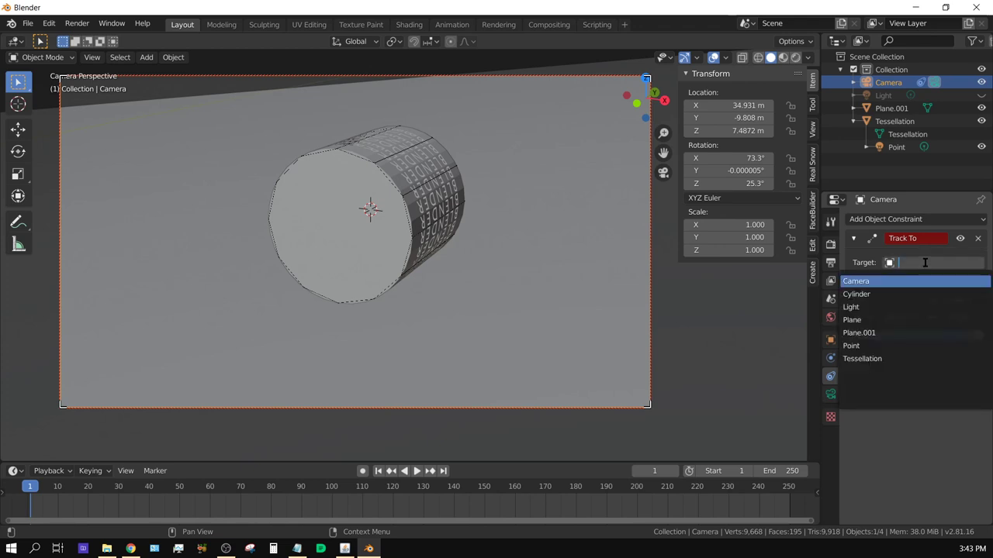
click(880, 359)
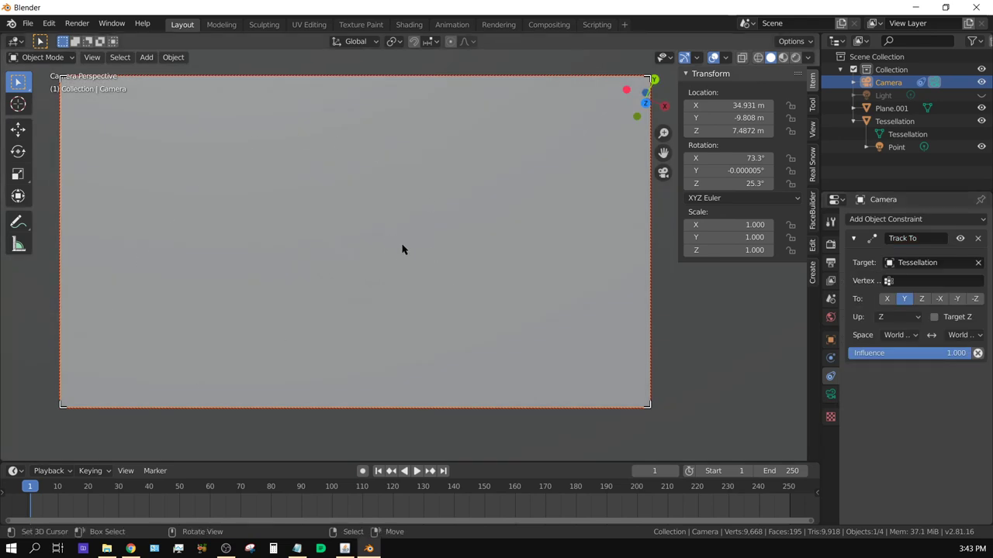
Step: Set the Track To constraint's tracking axis to -Z and its up axis to Y
click(921, 299)
click(939, 299)
click(974, 299)
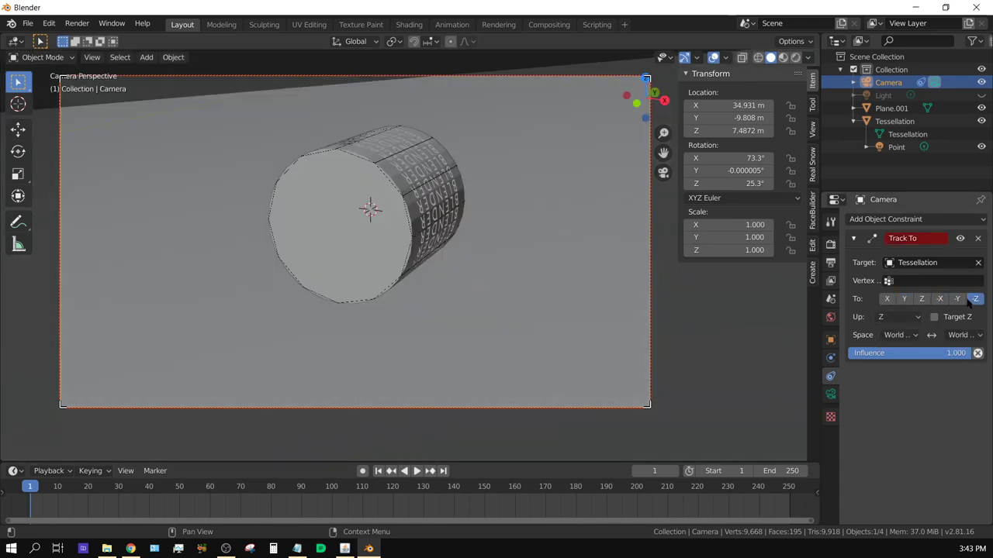
click(923, 301)
click(939, 298)
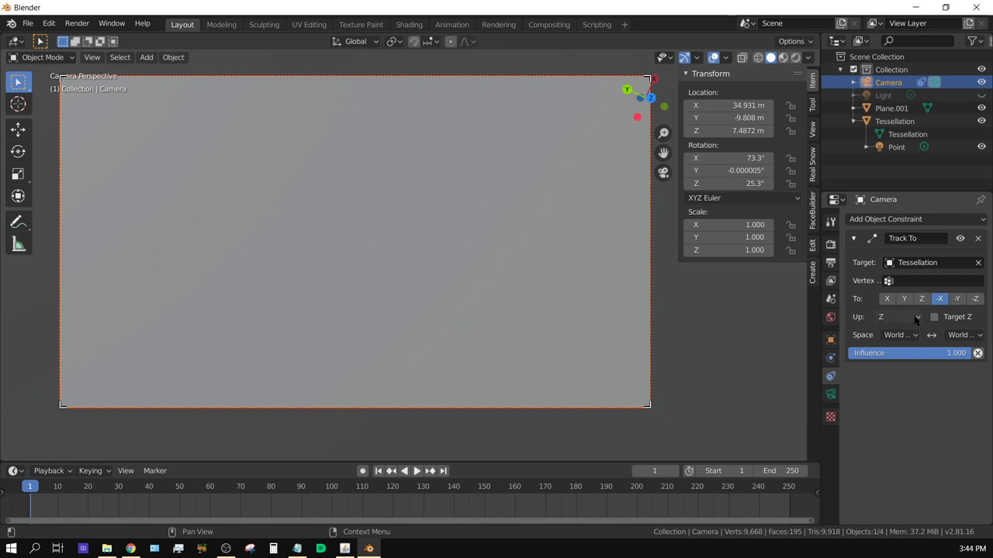
click(913, 317)
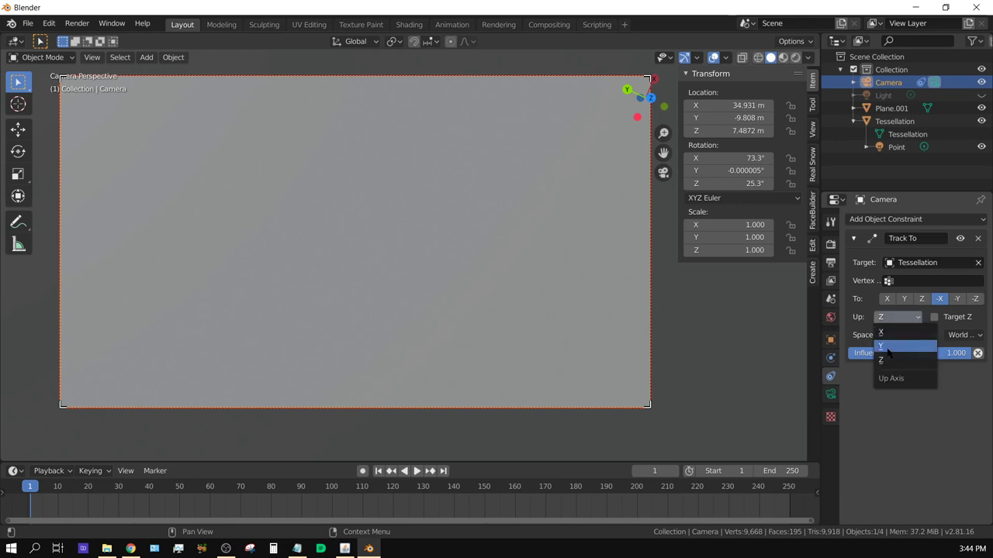
click(889, 349)
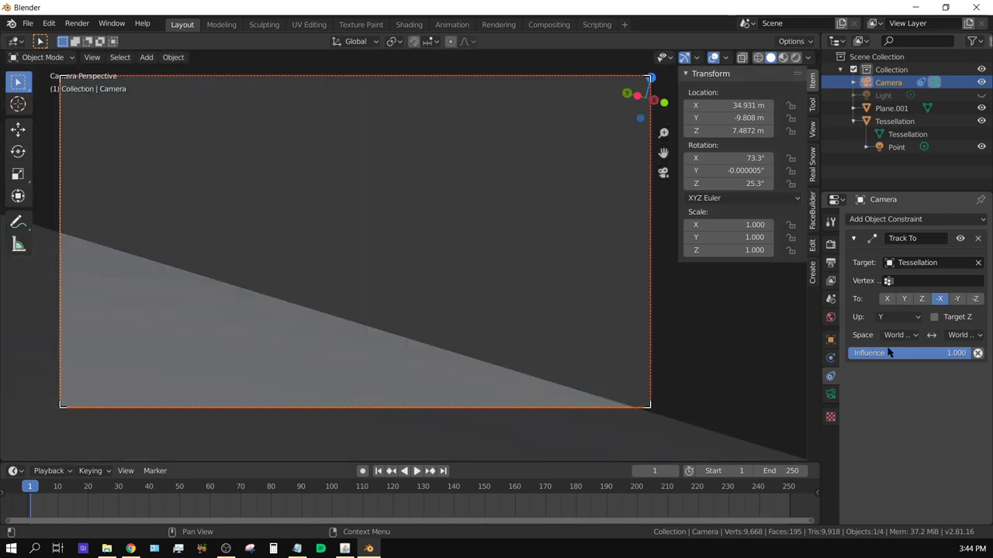
click(975, 300)
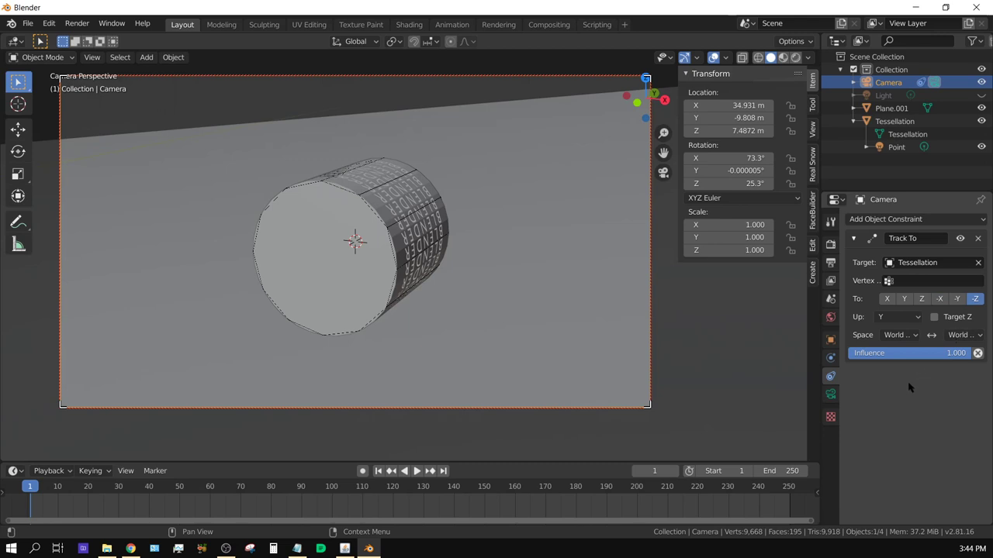
Step: Play the animation through the tracking camera, stop it, and return to frame 1
click(417, 471)
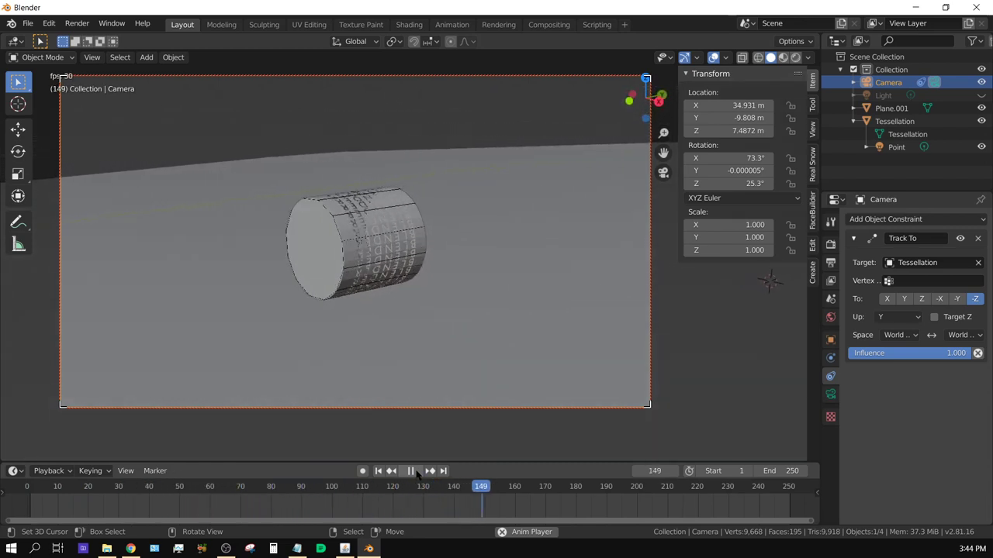
click(414, 471)
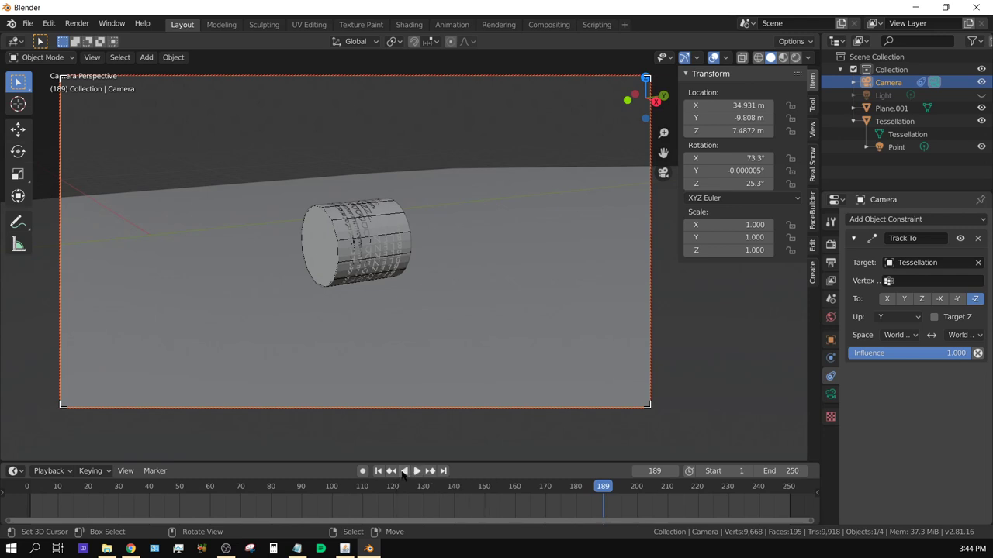
click(378, 471)
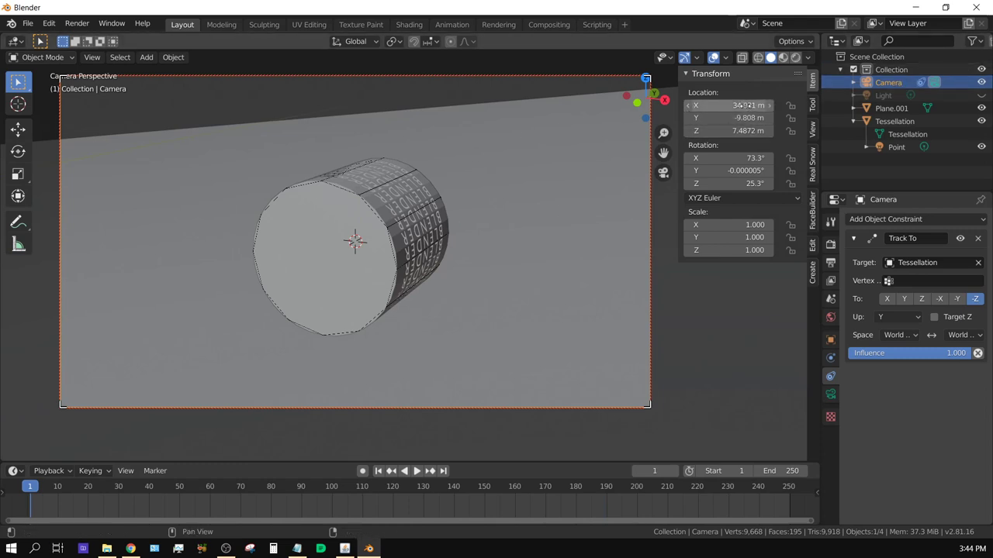
Step: Move the camera to X 20.011 m and play the animation, stopping at frame 206
drag(743, 105, 695, 106)
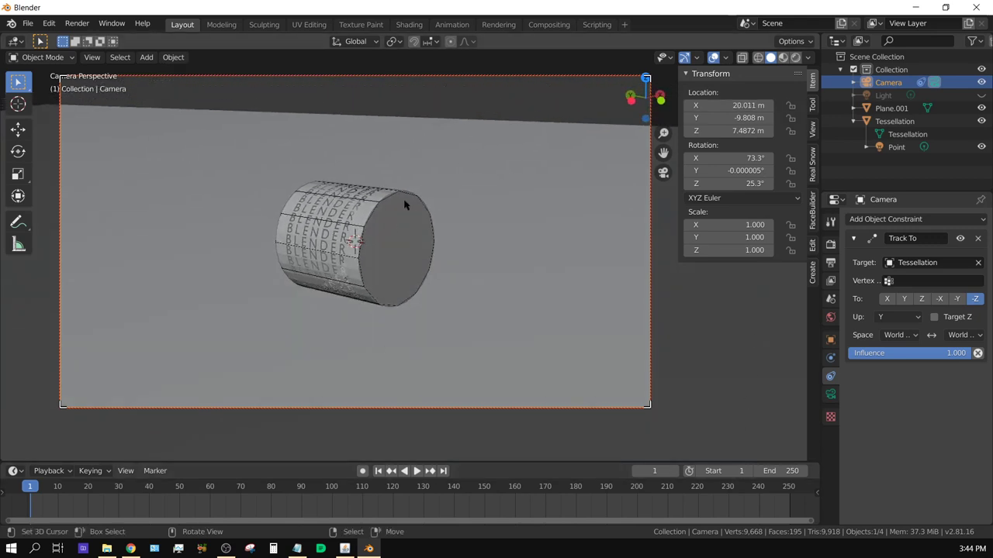
click(417, 471)
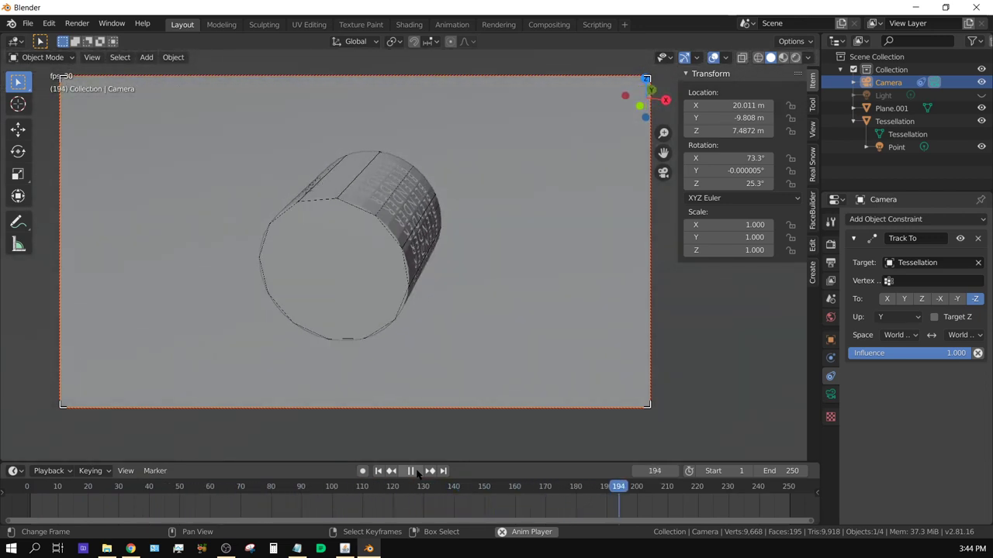
click(415, 472)
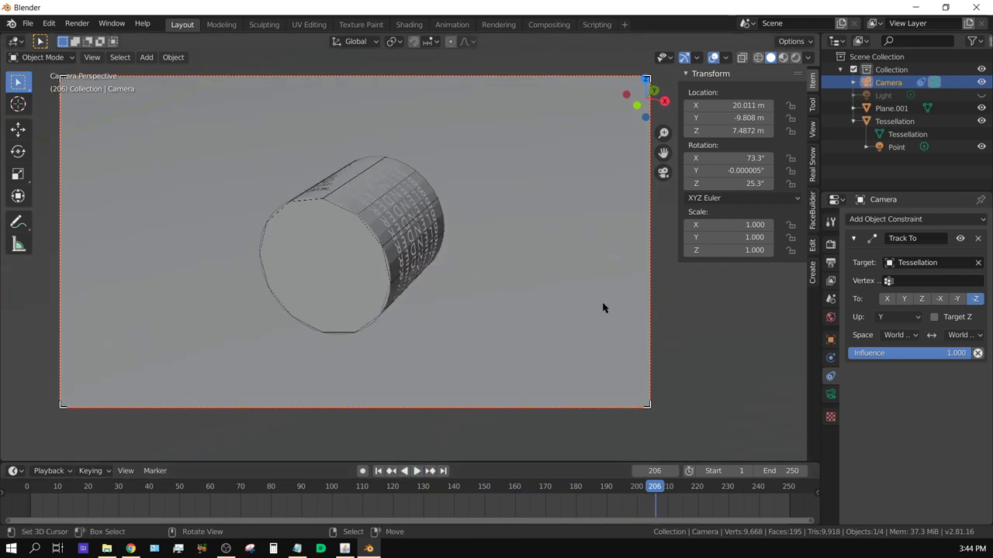
Step: Render frame 206 as a still image
click(76, 24)
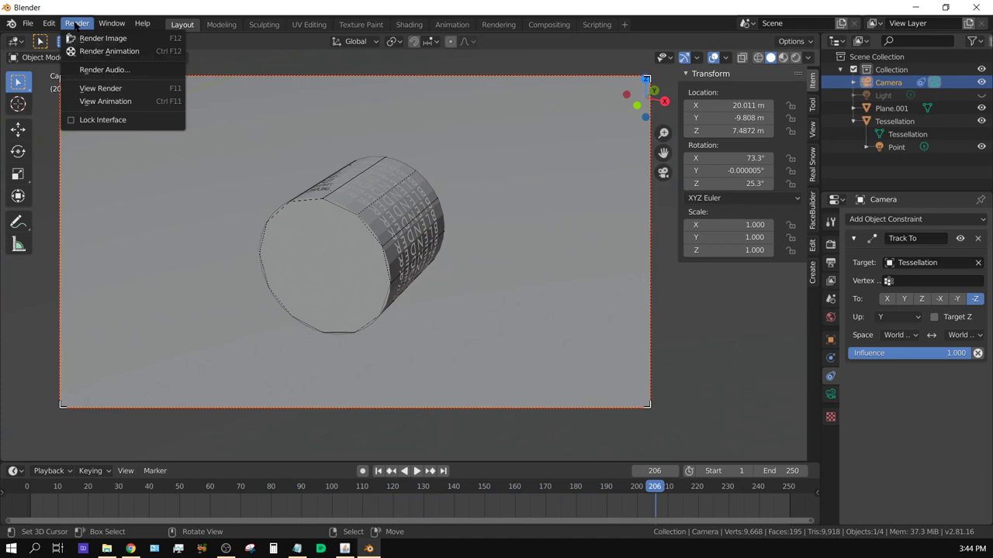
click(89, 38)
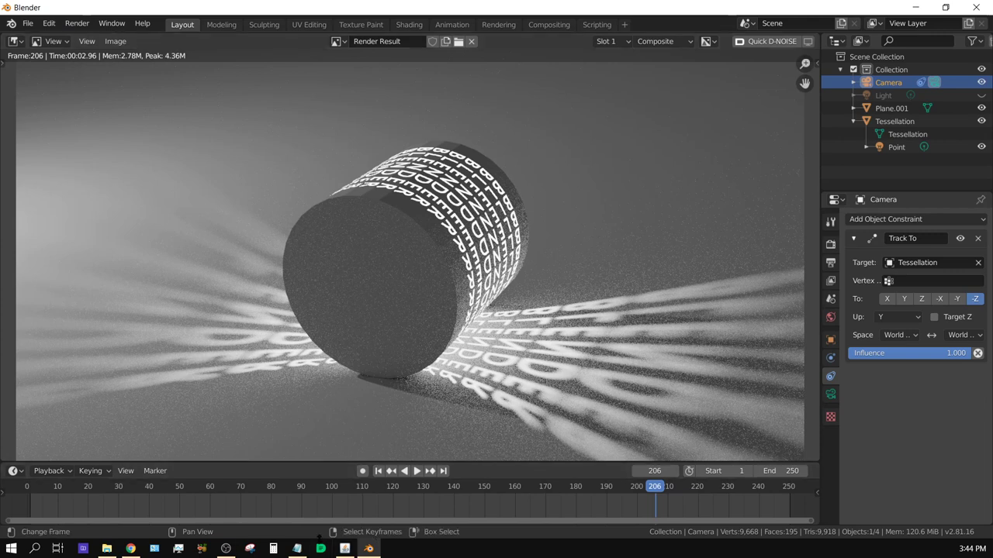
Step: Check the Cycles render device settings in the system preferences, then go back to the rendered image
click(48, 24)
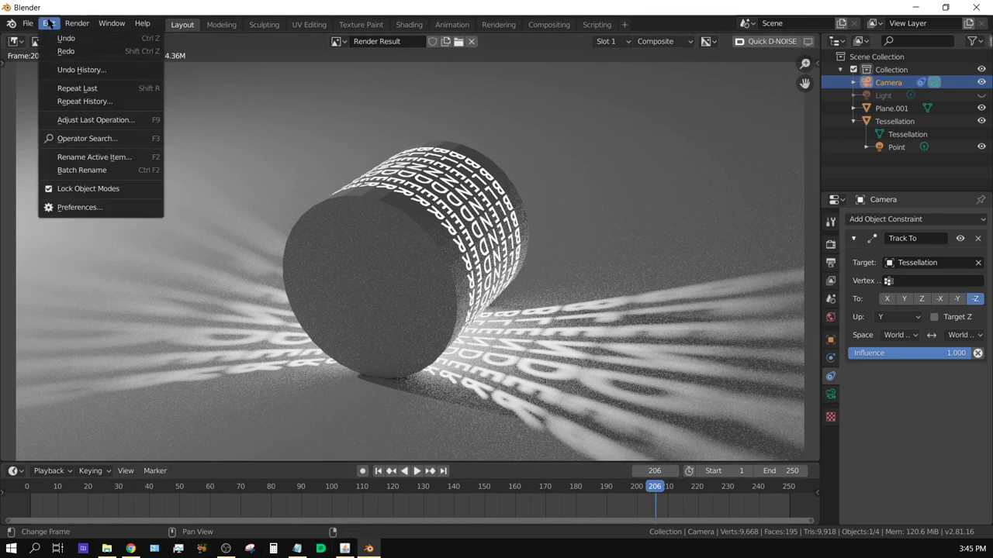
click(100, 214)
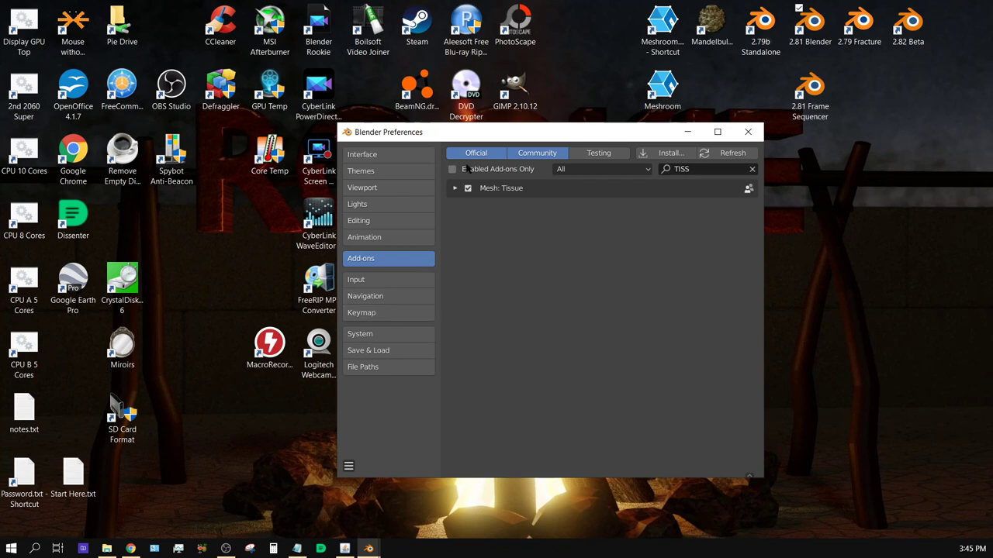
click(373, 335)
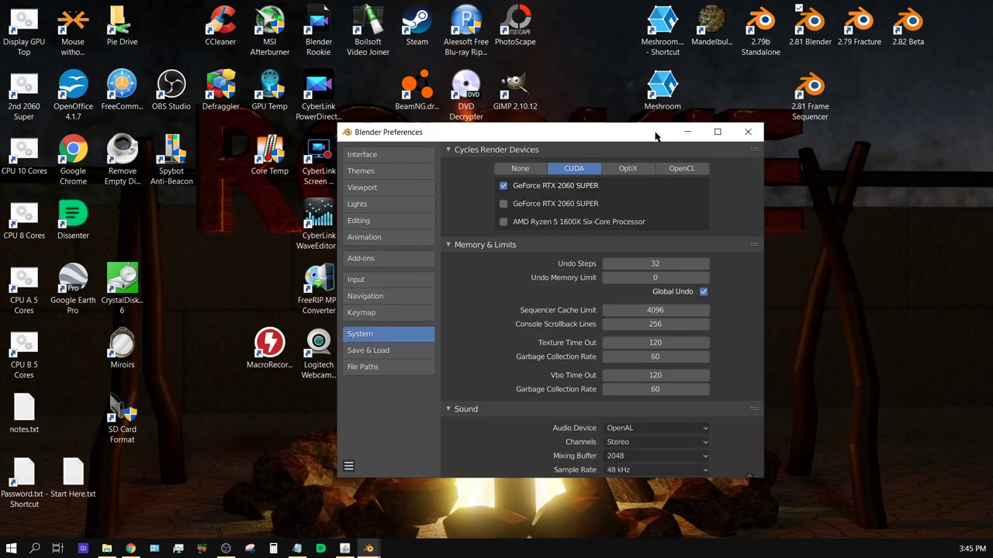
click(686, 132)
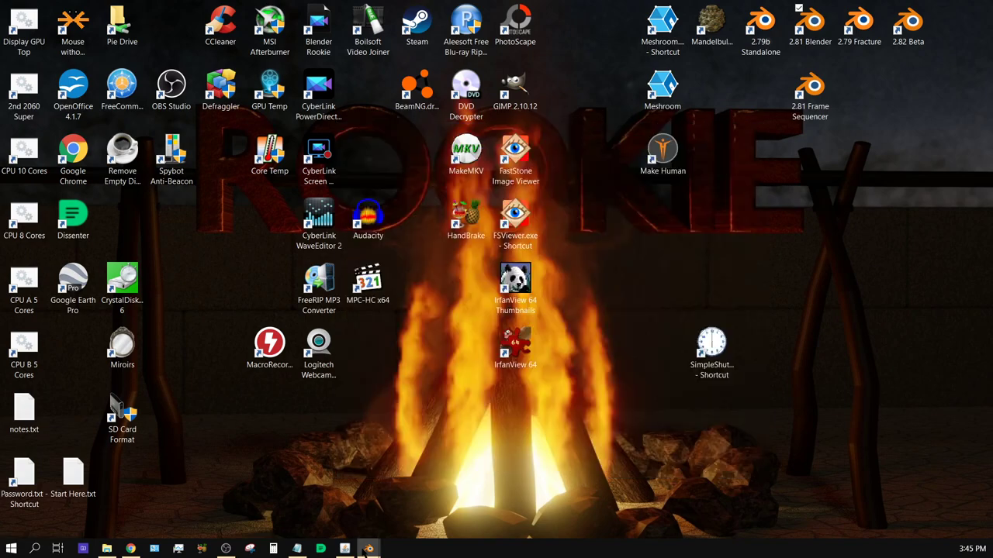
mouse_move(368, 549)
click(338, 508)
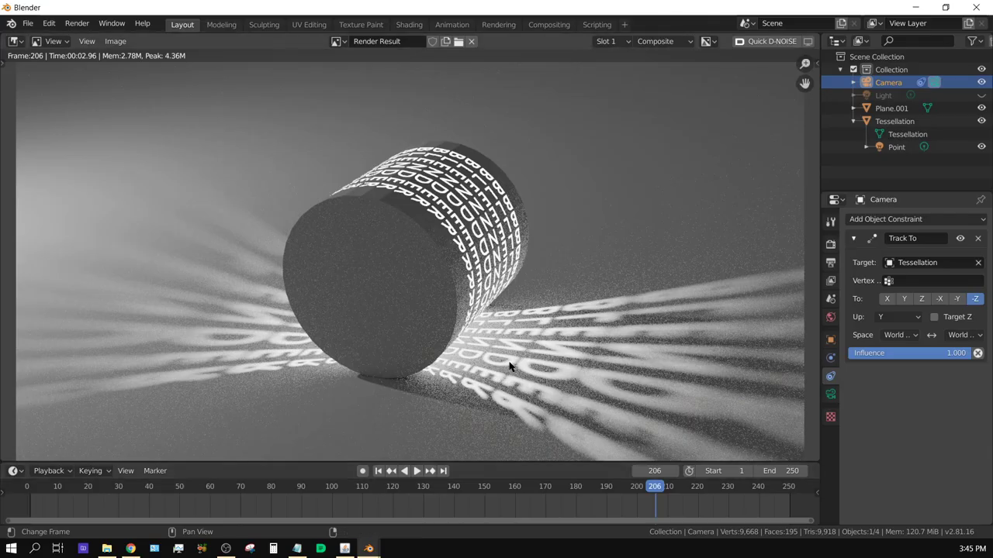
Step: Set the Cycles render samples to 128 and render frame 206 again as a still image
scroll(516, 368, down, 1)
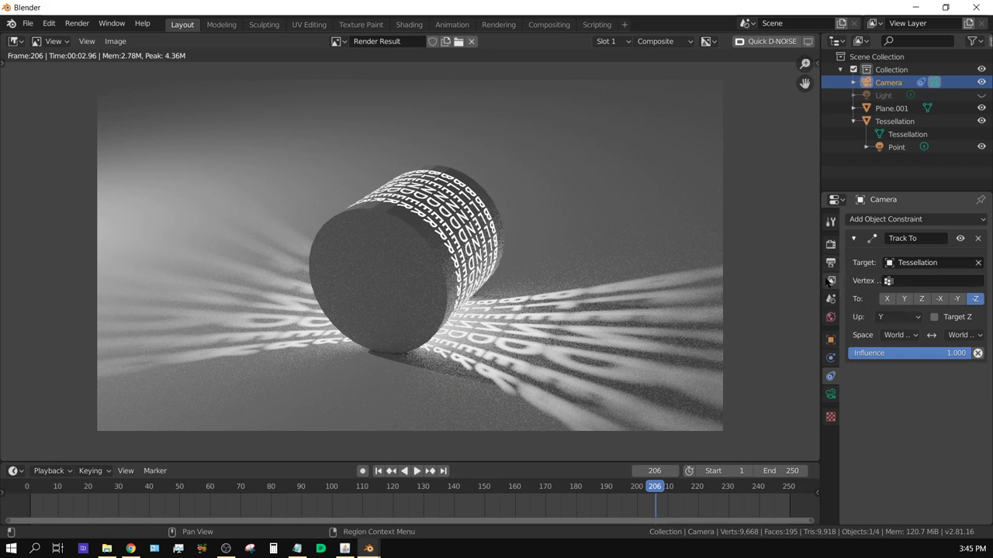
click(831, 317)
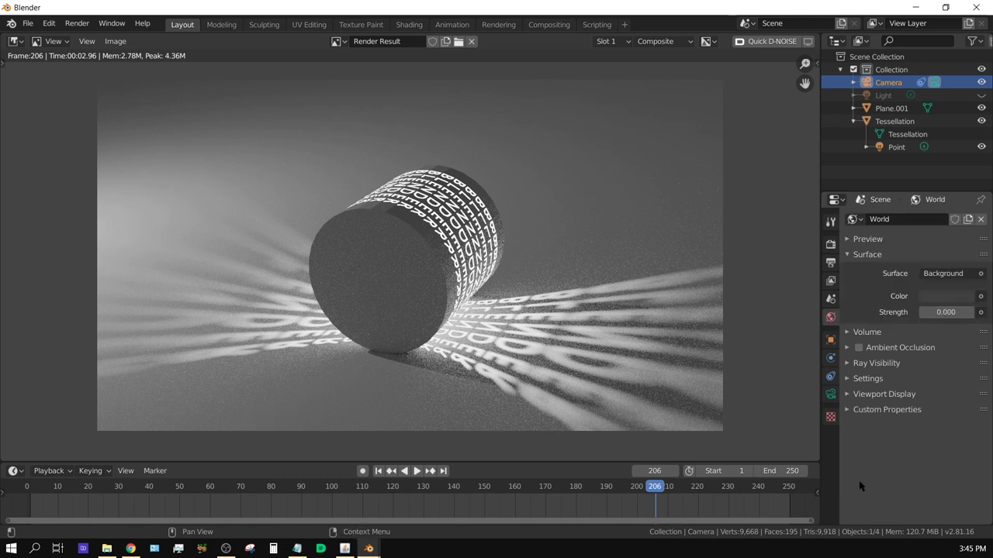
click(831, 245)
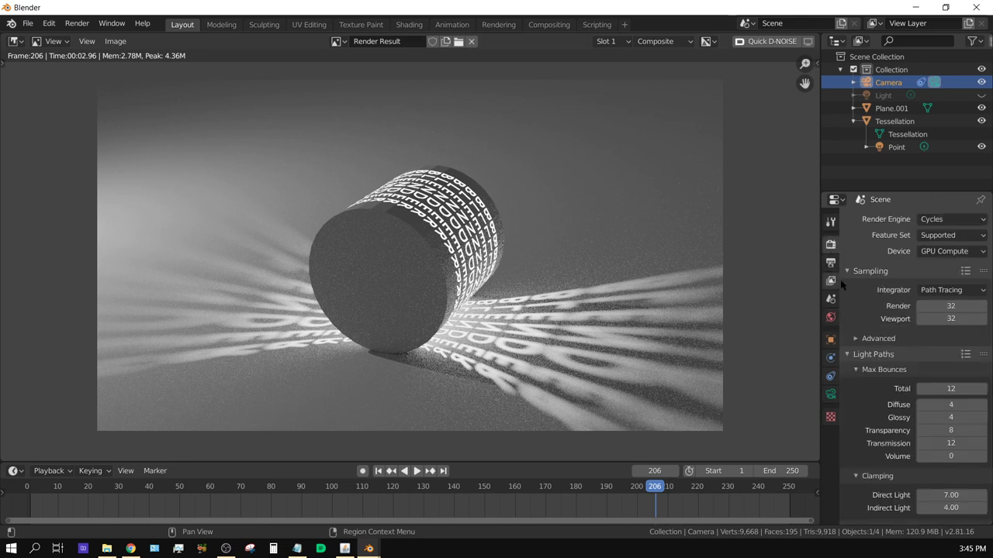
click(941, 306)
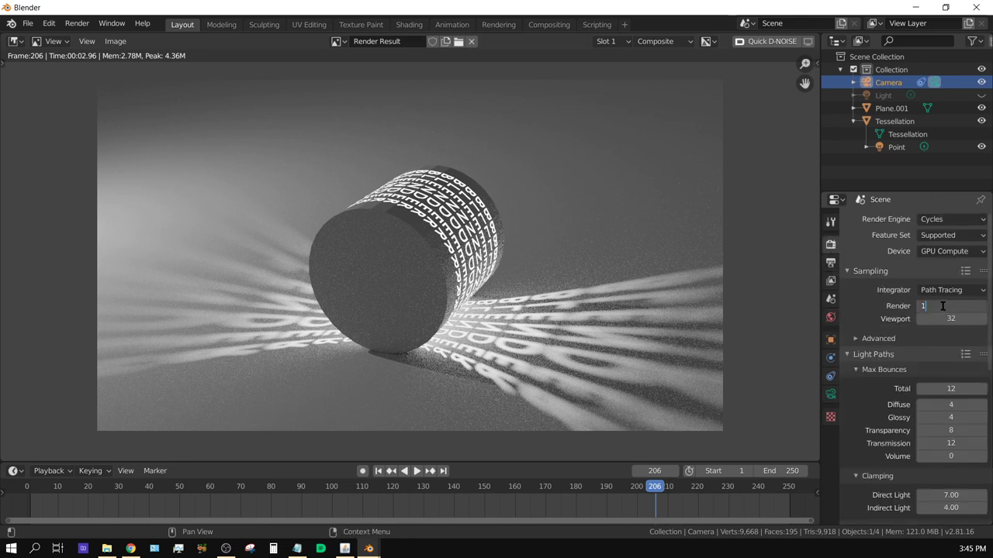
key(Return)
click(87, 25)
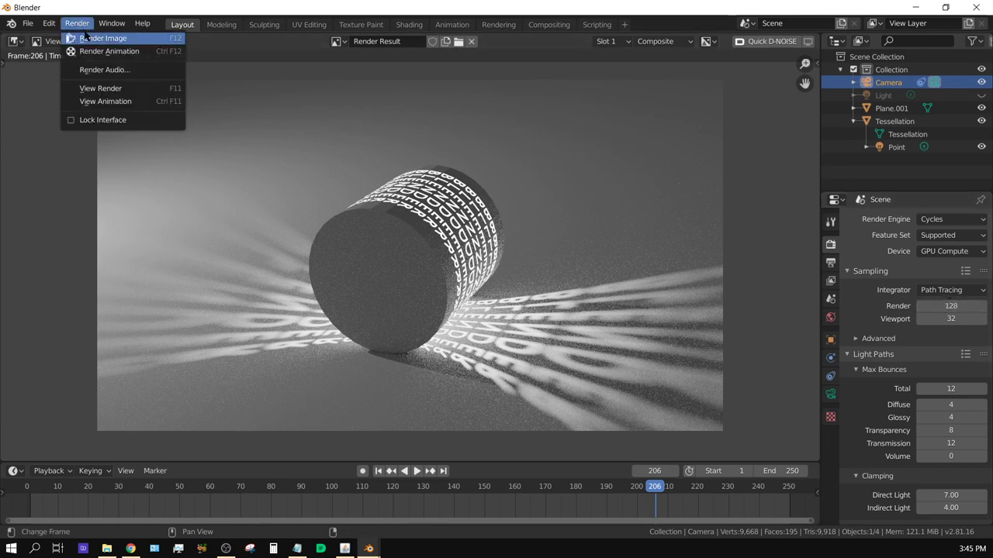
click(91, 38)
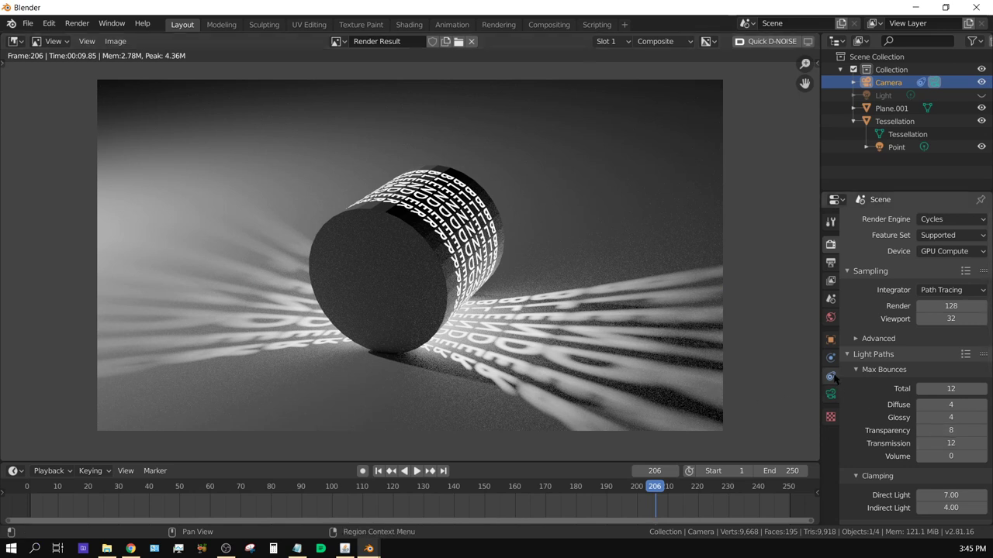
Step: Enable Motion Blur in the Cycles render settings and render frame 206 with it
click(831, 264)
scroll(866, 485, down, 2)
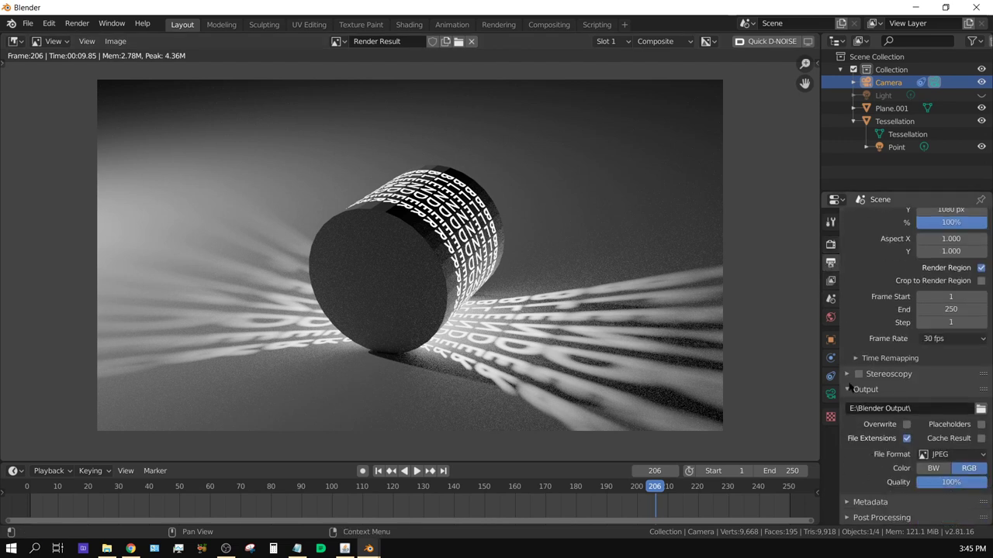
click(831, 244)
scroll(881, 512, down, 4)
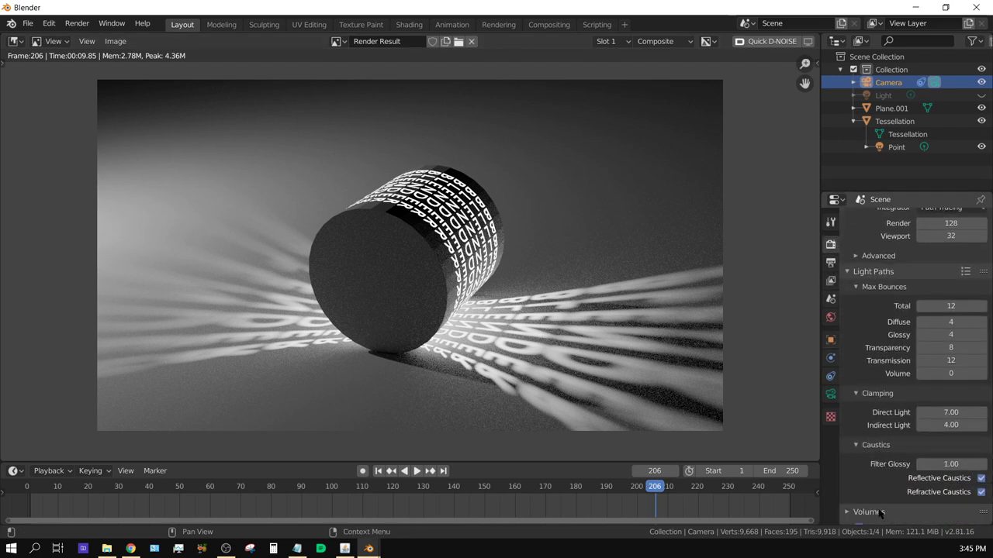
scroll(881, 512, down, 6)
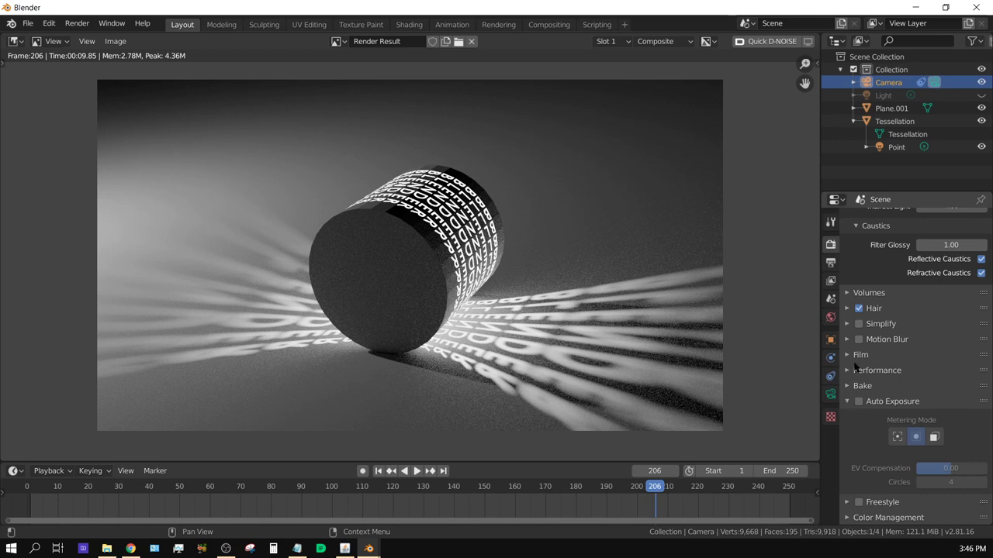
click(858, 339)
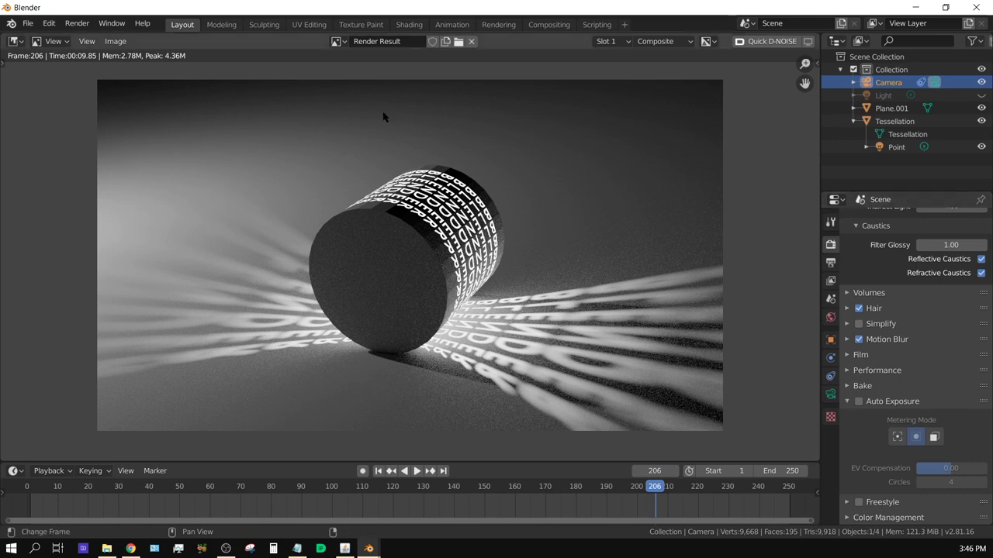
click(79, 24)
click(85, 38)
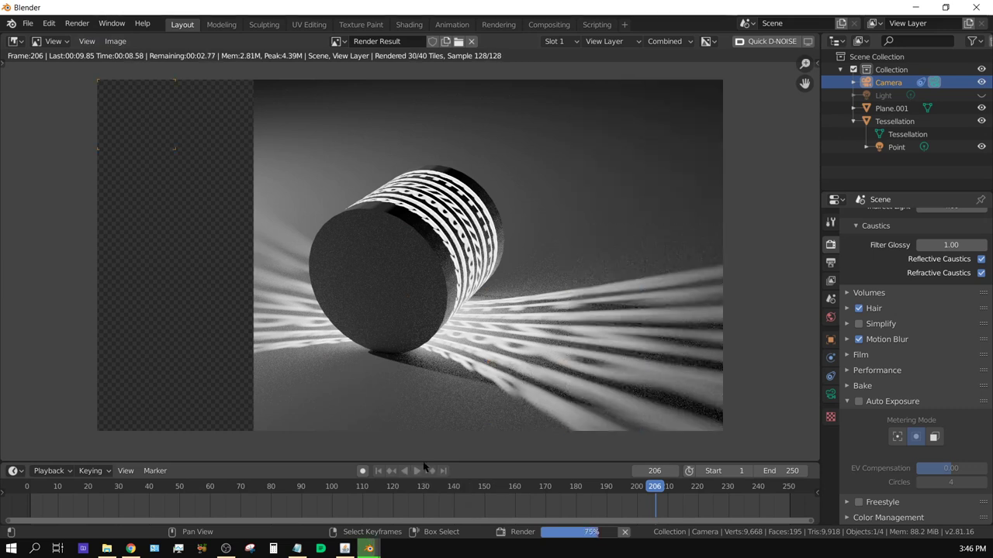
Step: Switch the render engine to Eevee and turn off its Motion Blur
click(830, 262)
scroll(874, 329, up, 2)
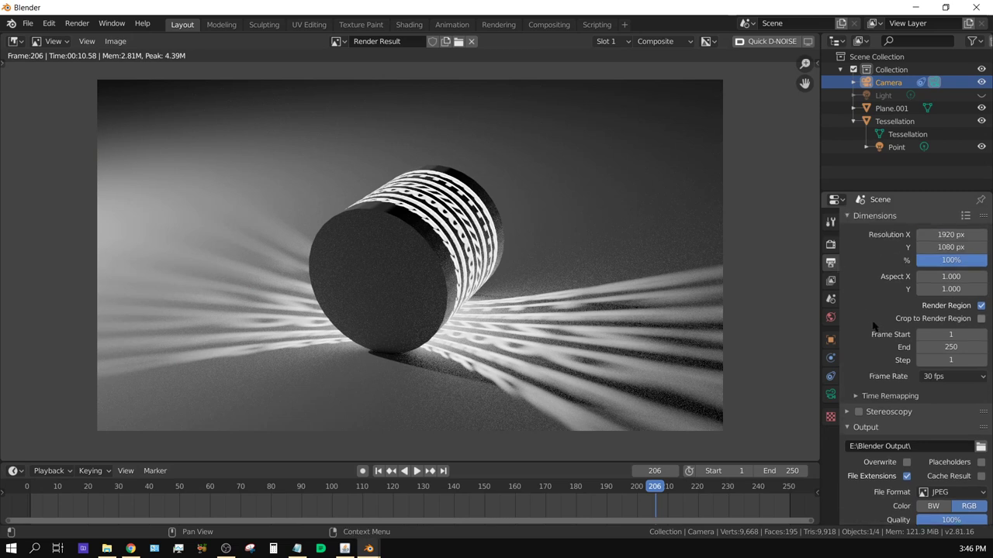
click(831, 243)
scroll(892, 309, up, 5)
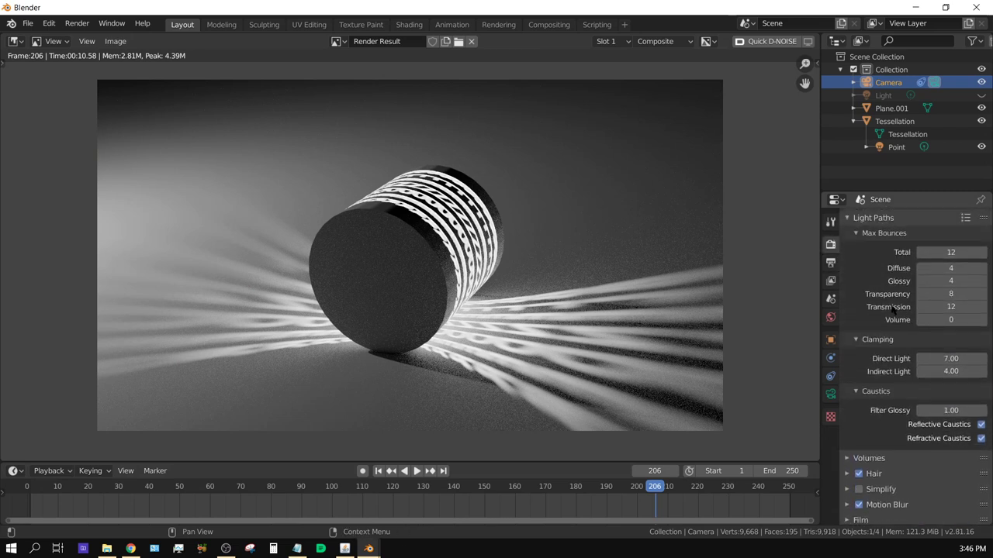
scroll(891, 309, up, 4)
click(944, 220)
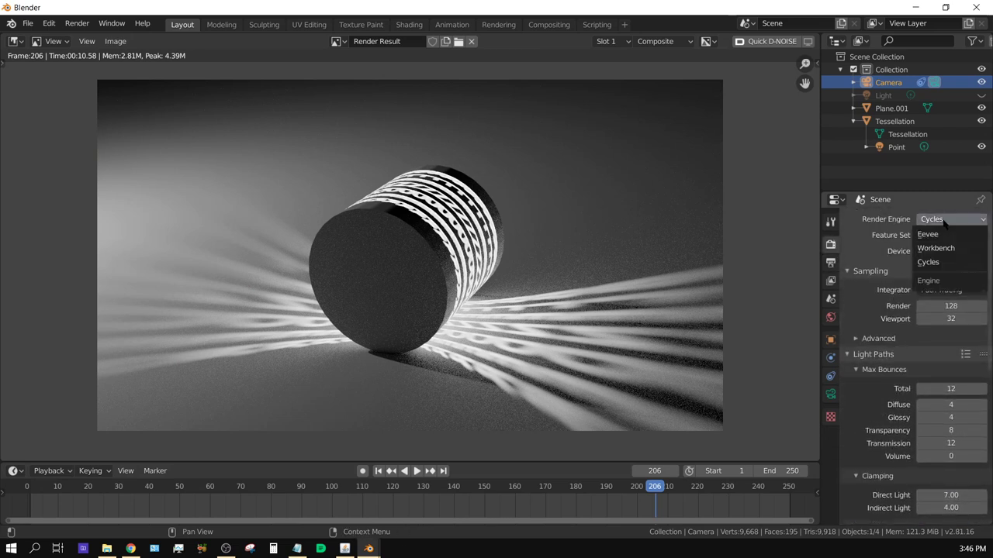
click(927, 234)
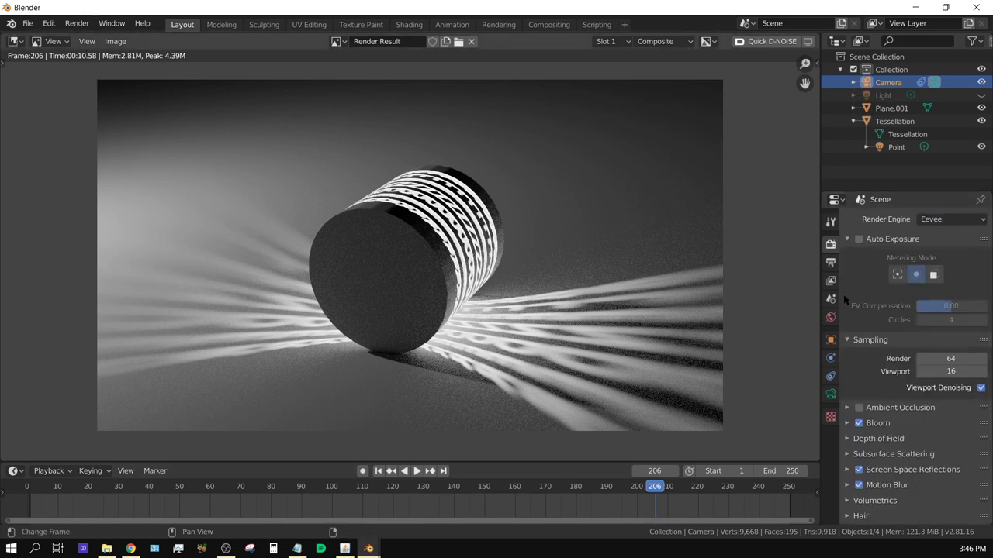
click(859, 486)
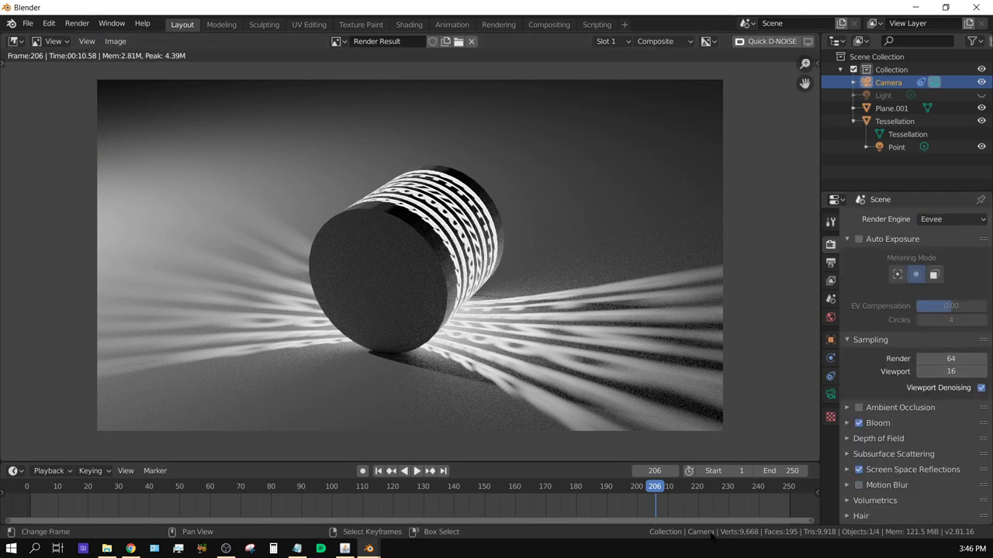
Step: Render frame 206 as a still image with Eevee
click(76, 24)
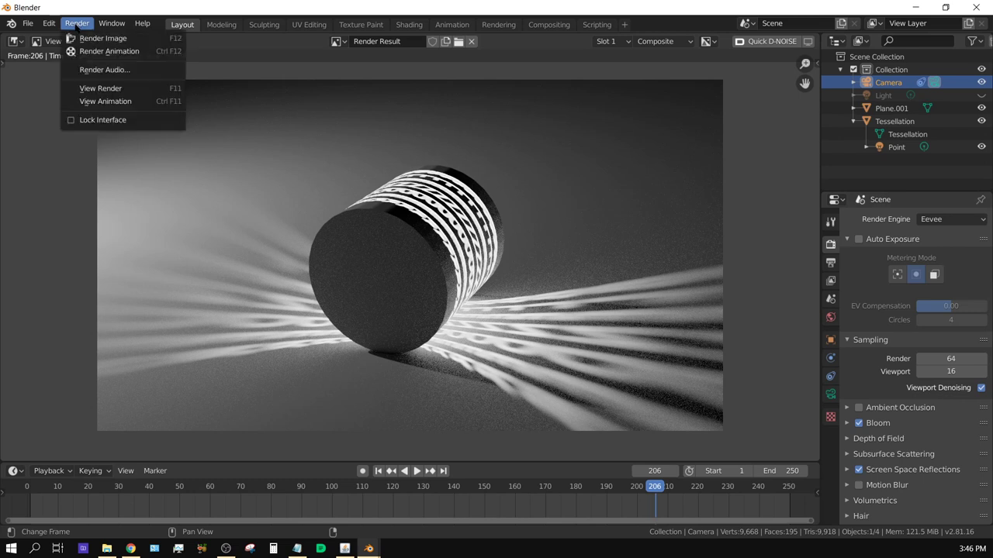
click(71, 24)
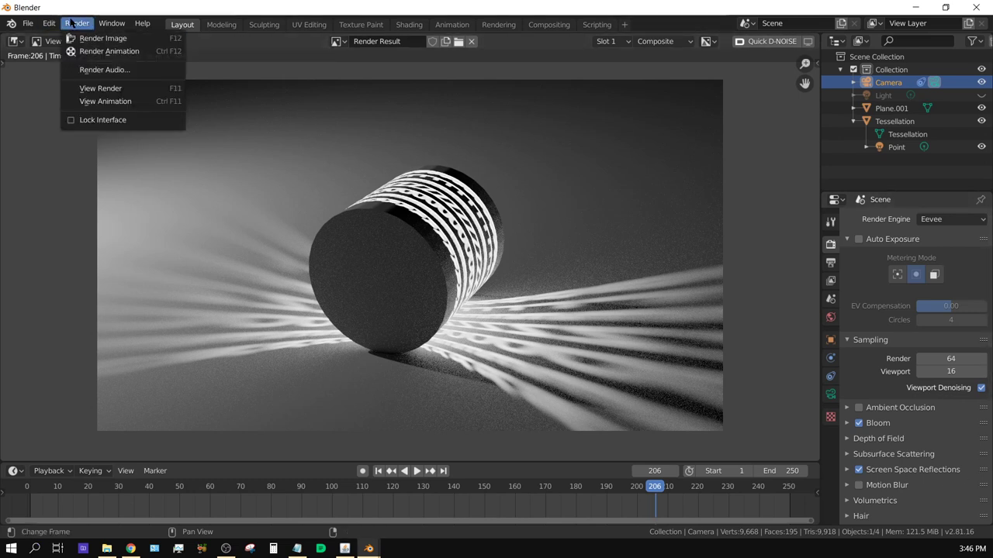
click(107, 38)
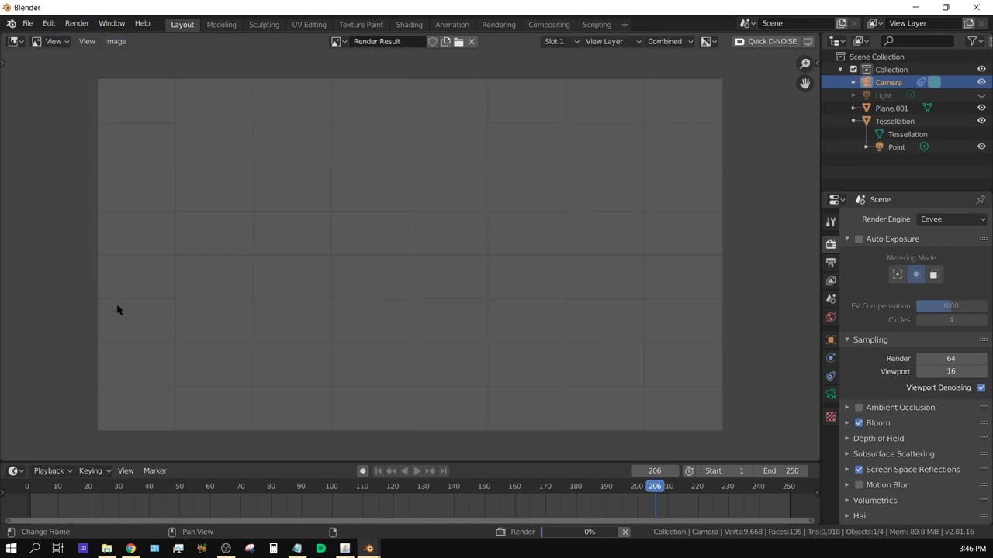